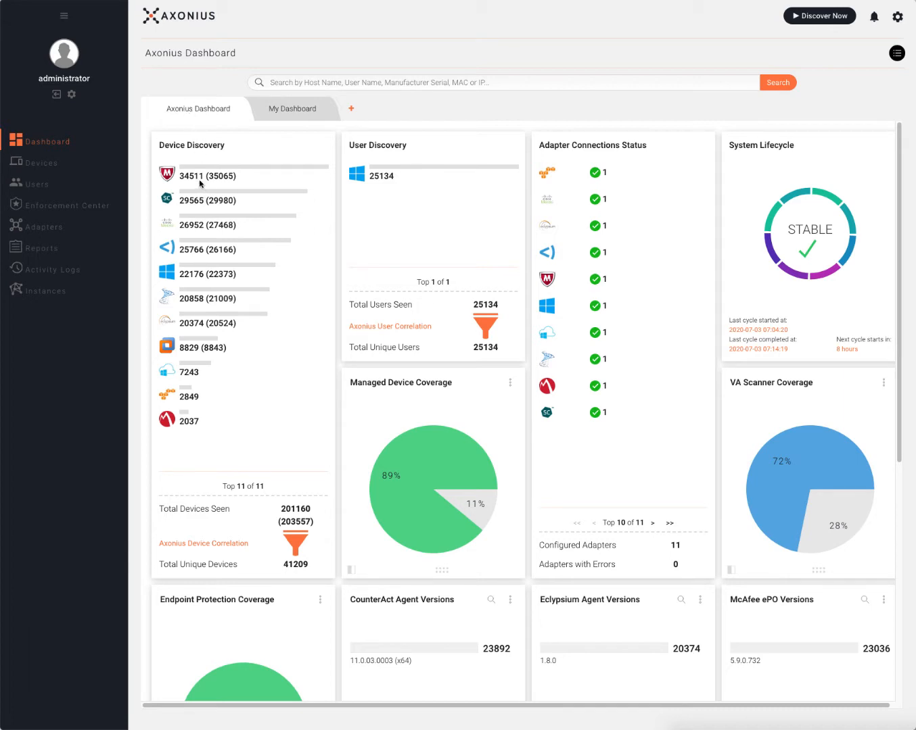
# Look over the dashboard, visit the system settings page, and return to the dashboard.
pyautogui.moveTo(172, 172)
pyautogui.moveTo(172, 200)
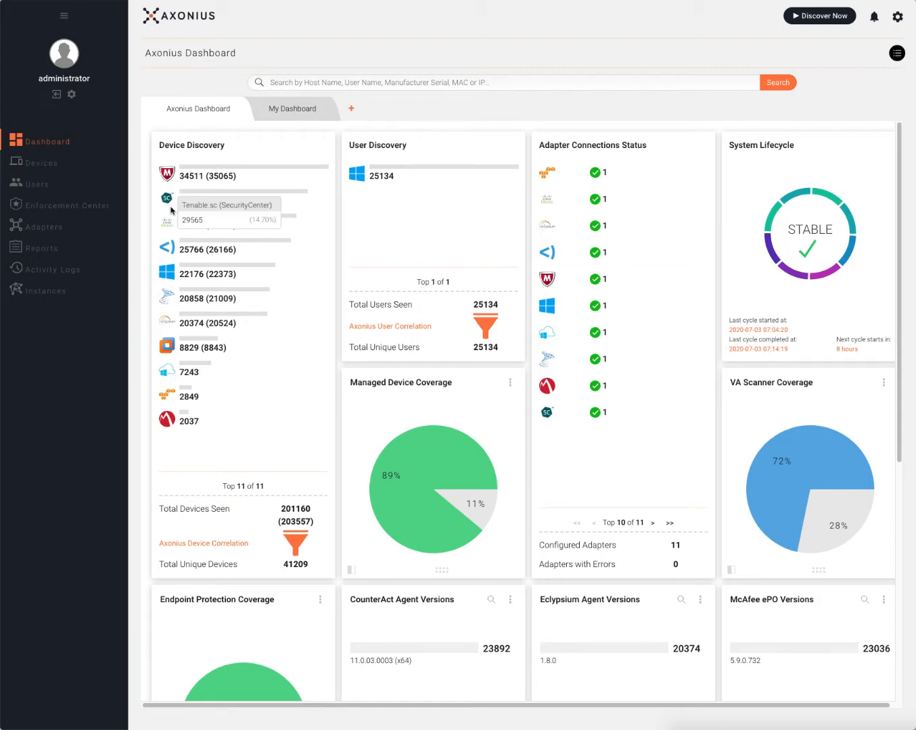
pyautogui.moveTo(169, 226)
pyautogui.moveTo(169, 247)
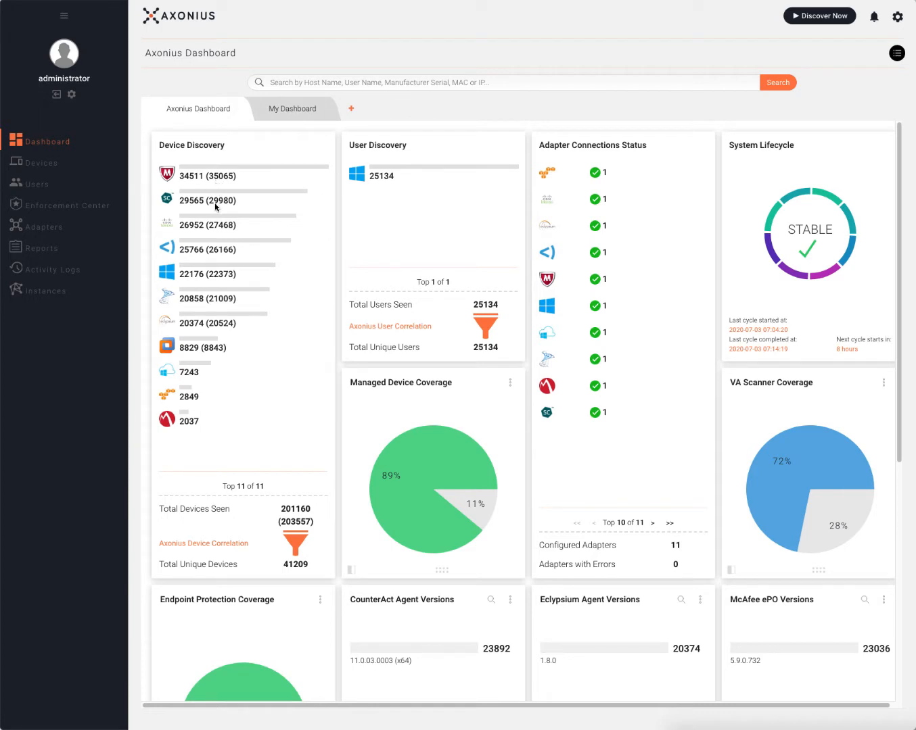
pyautogui.moveTo(220, 240)
pyautogui.moveTo(347, 401)
pyautogui.scroll(-5, 732, 303)
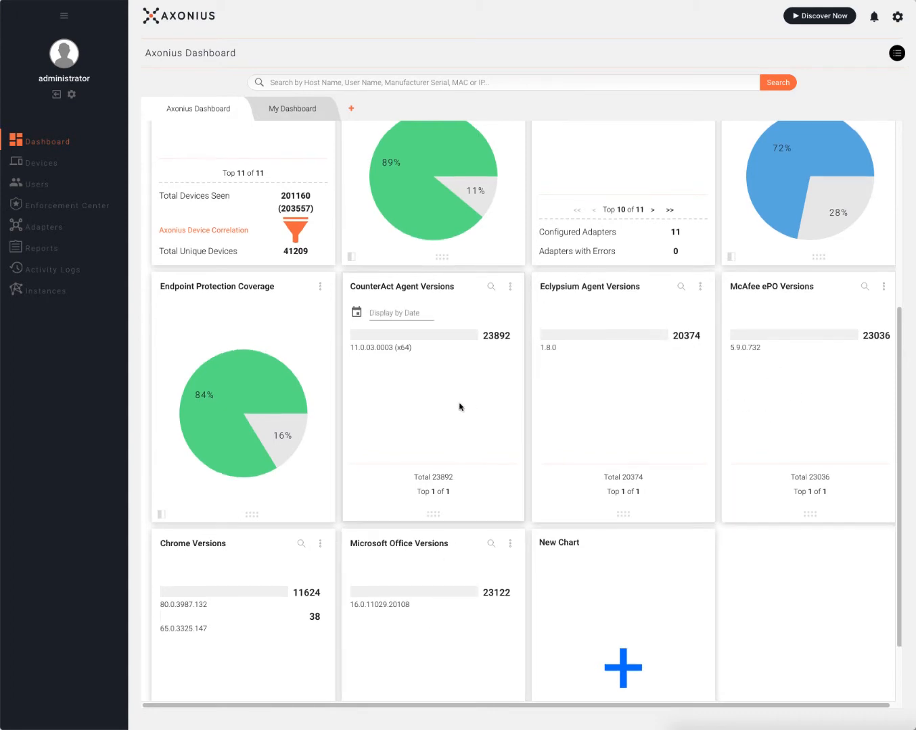
pyautogui.scroll(5, 462, 417)
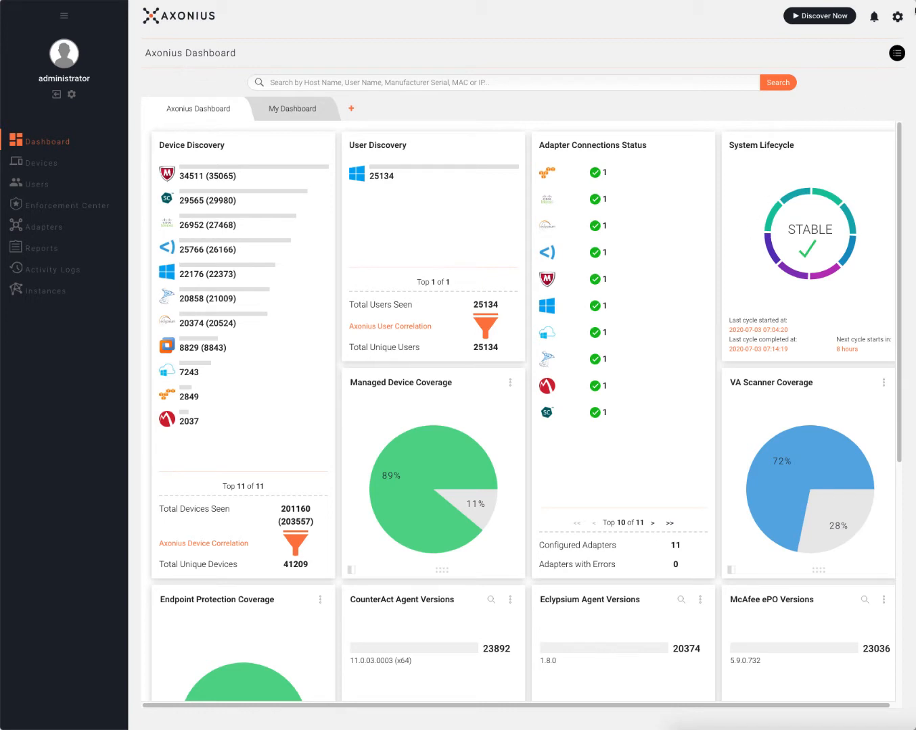
pyautogui.click(897, 19)
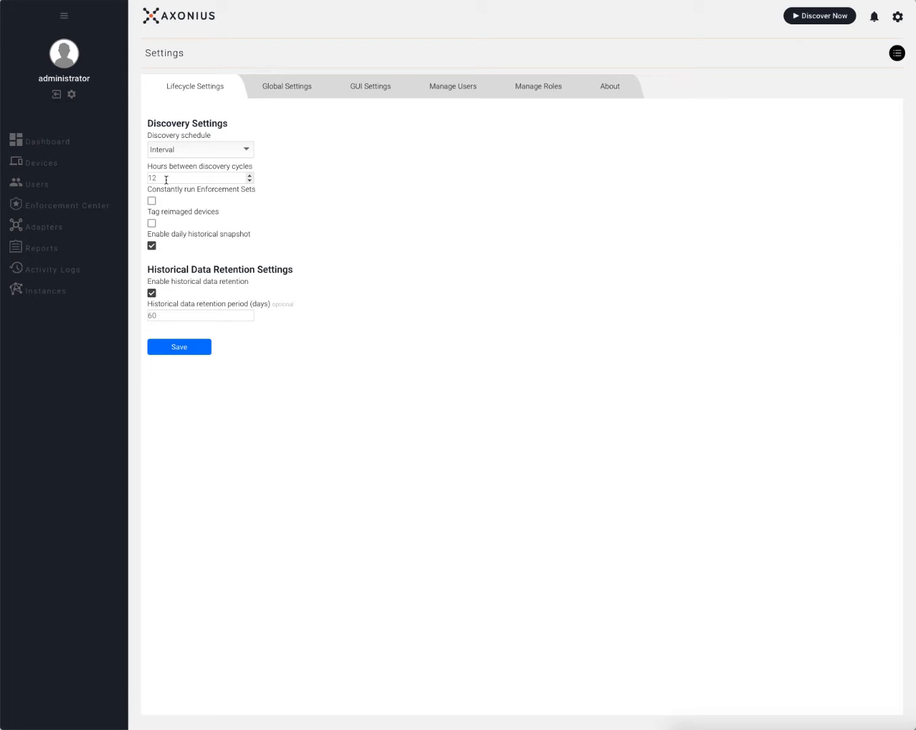
pyautogui.click(35, 142)
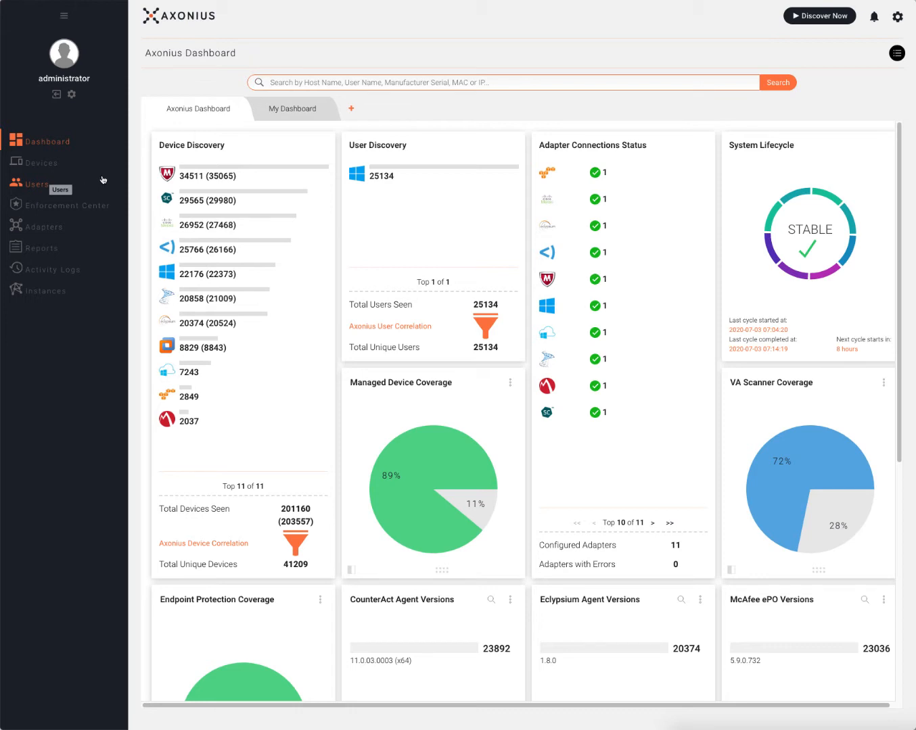
# On the Adapters page, try searches for 'act', 'pal', 'service no', 'tena' and 'qu'.
pyautogui.click(39, 235)
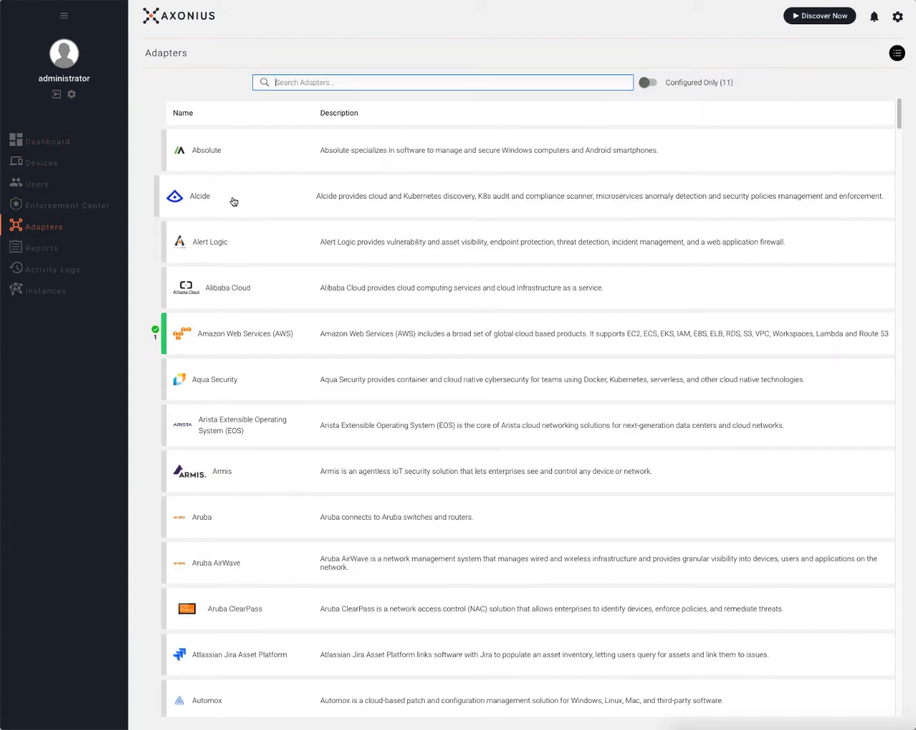
pyautogui.write('act')
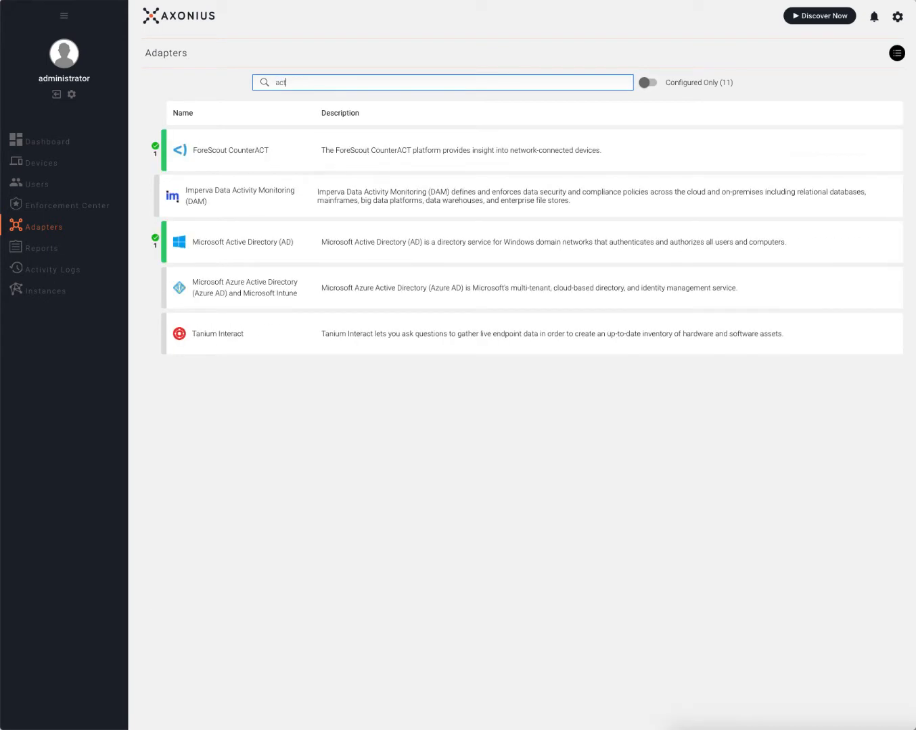
pyautogui.press('BackSpace')
pyautogui.press('BackSpace')
pyautogui.press('BackSpace')
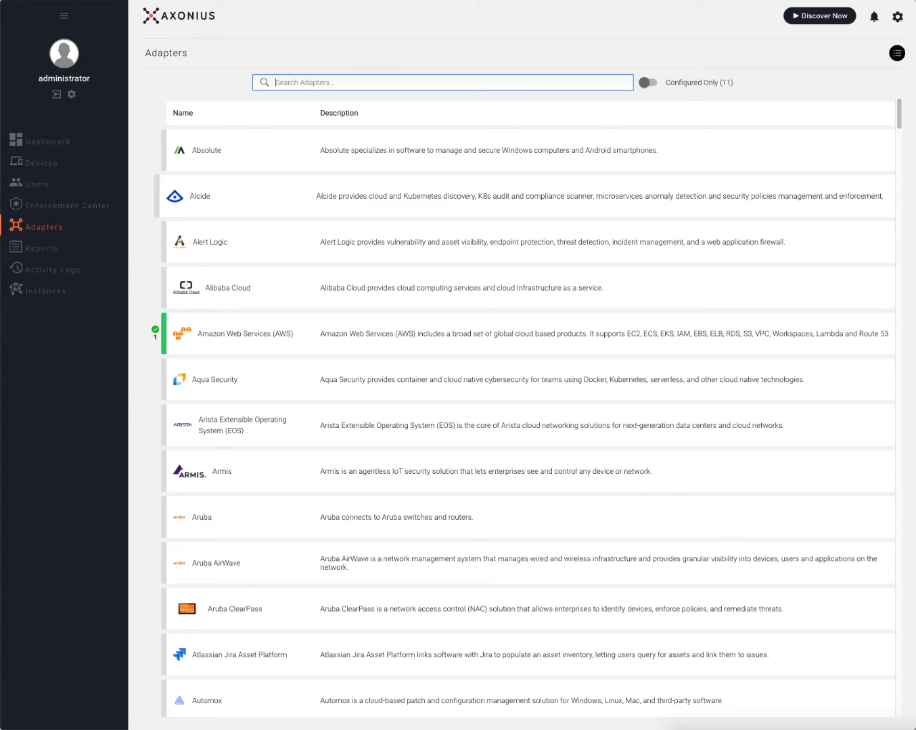
pyautogui.write('serv')
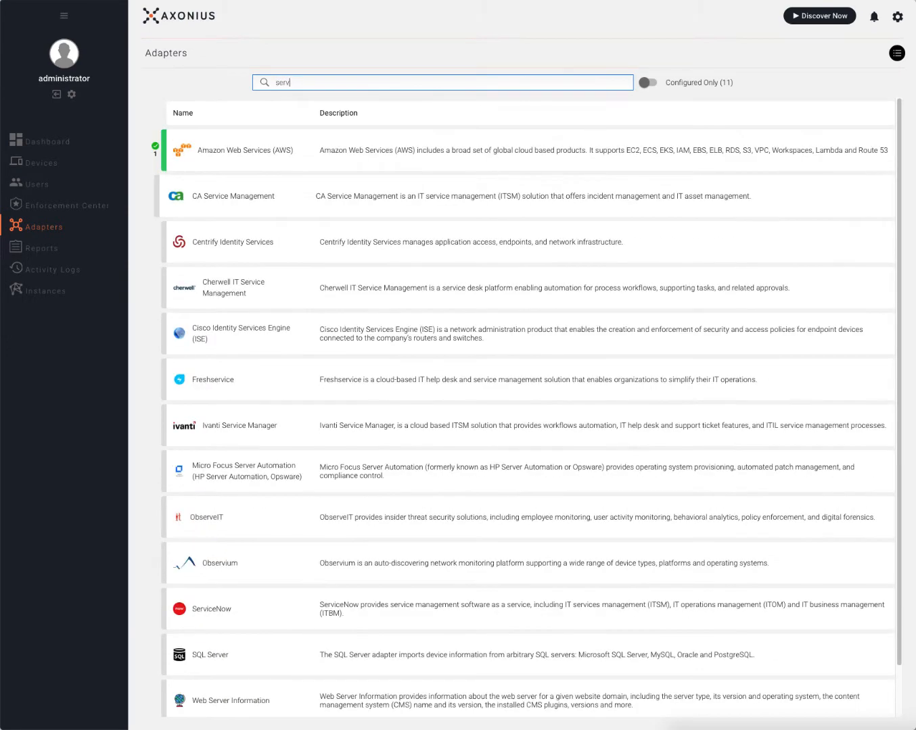
pyautogui.write('ice')
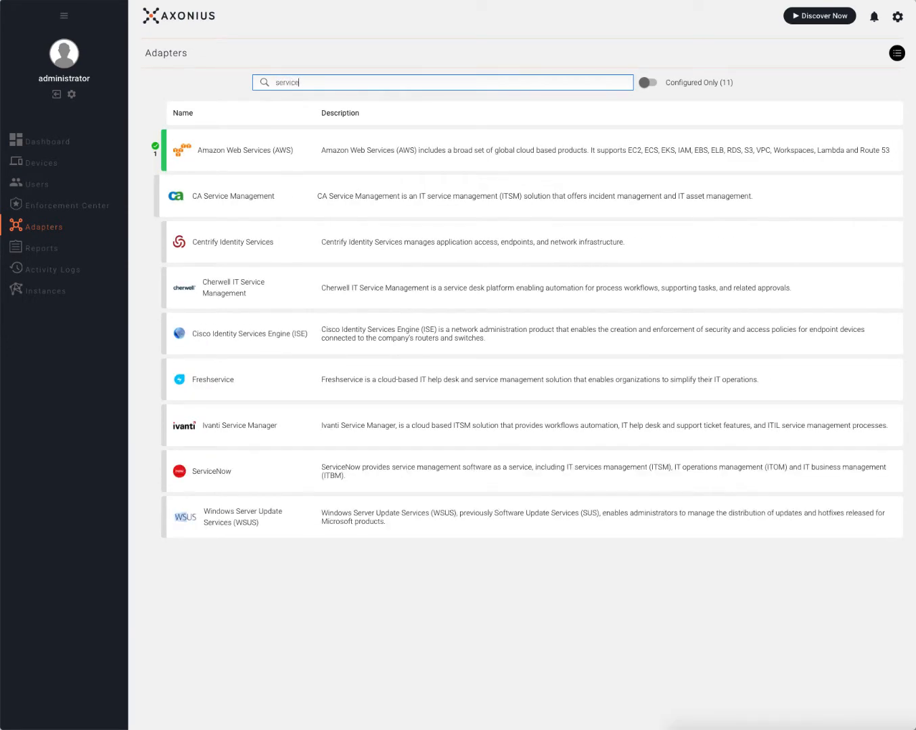
pyautogui.write(' no')
pyautogui.press('BackSpace')
pyautogui.press('BackSpace')
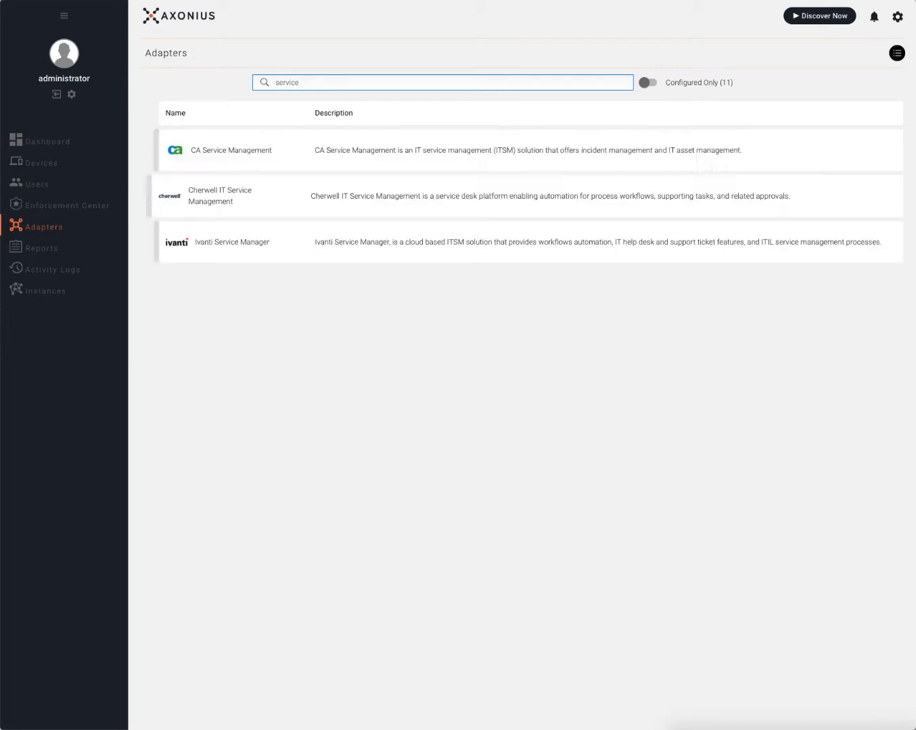
pyautogui.press('BackSpace')
pyautogui.write('no')
pyautogui.press('BackSpace')
pyautogui.press('BackSpace')
pyautogui.press('BackSpace')
pyautogui.press('BackSpace')
pyautogui.press('BackSpace')
pyautogui.press('BackSpace')
pyautogui.press('BackSpace')
pyautogui.press('BackSpace')
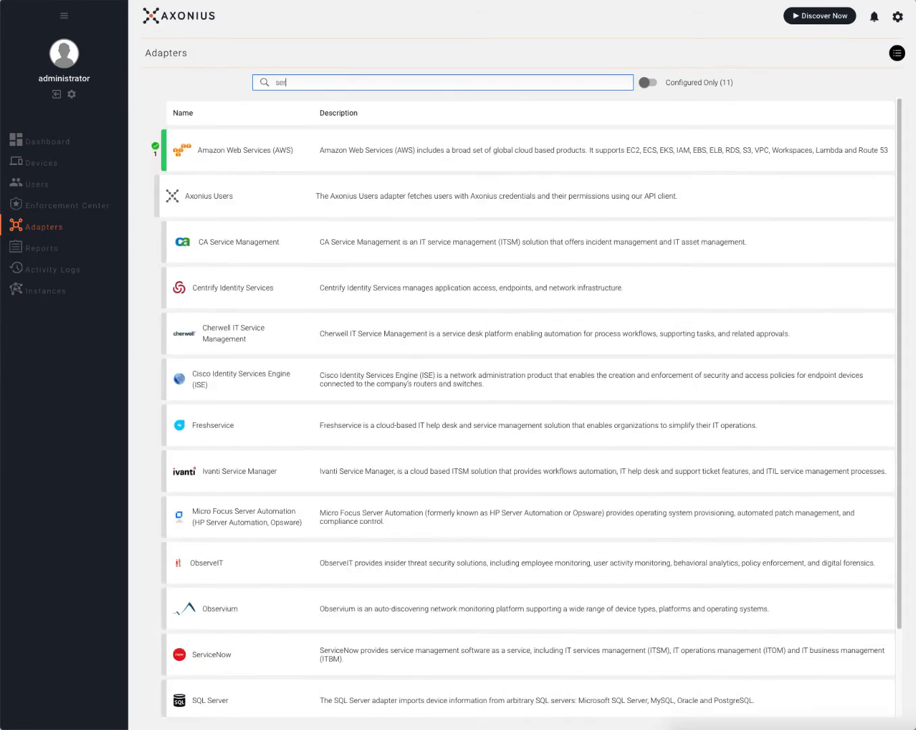
pyautogui.press('BackSpace')
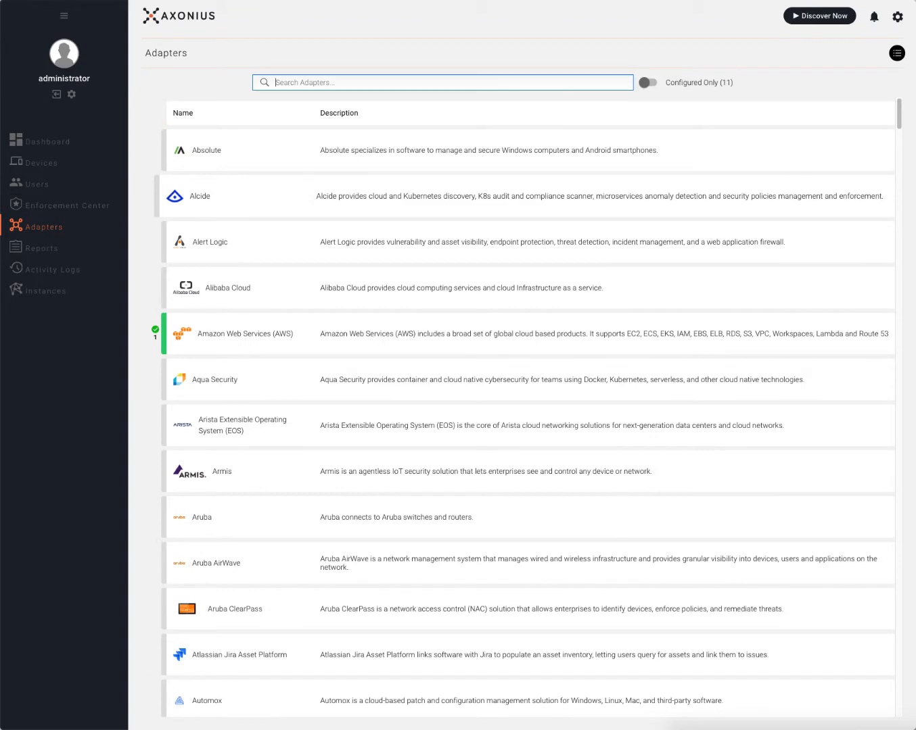
pyautogui.write('tena')
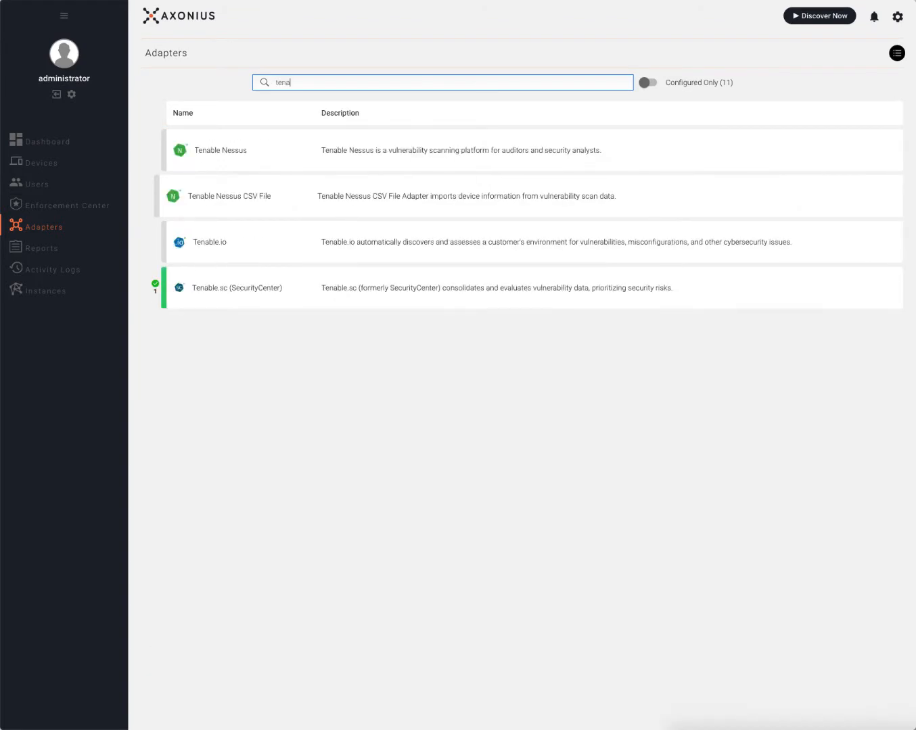
pyautogui.press('BackSpace')
pyautogui.press('BackSpace')
pyautogui.press('BackSpace')
pyautogui.press('BackSpace')
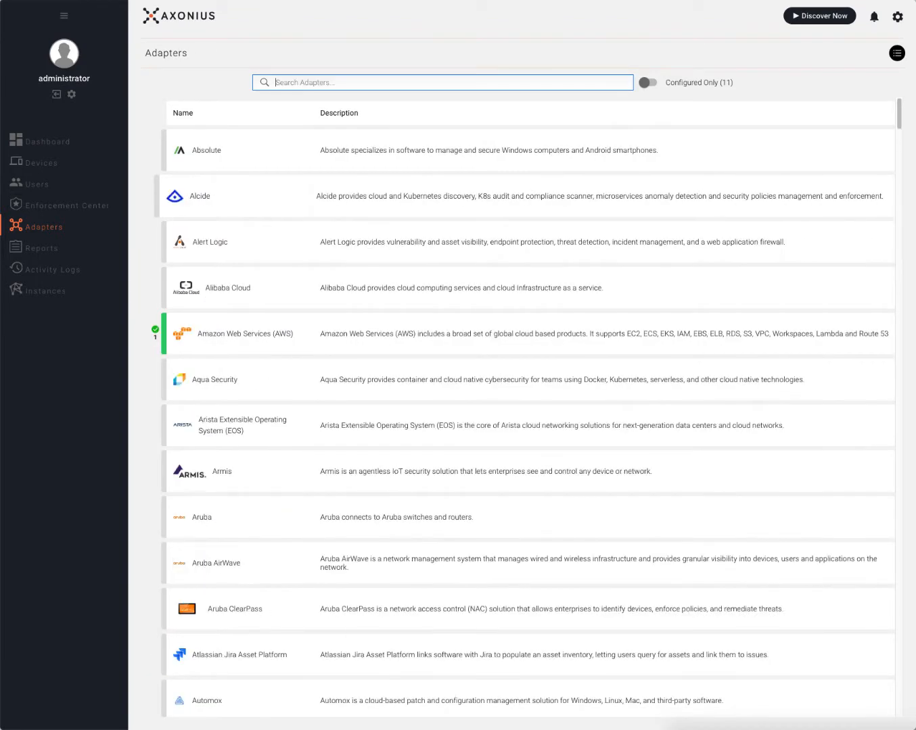
pyautogui.write('qu')
pyautogui.press('BackSpace')
pyautogui.press('BackSpace')
# Search 'aws', 'goo' and 'micr', then show only configured adapters and open VMware ESXi.
pyautogui.write('aws')
pyautogui.press('BackSpace')
pyautogui.press('BackSpace')
pyautogui.write('goo')
pyautogui.press('BackSpace')
pyautogui.press('BackSpace')
pyautogui.press('BackSpace')
pyautogui.write('micr')
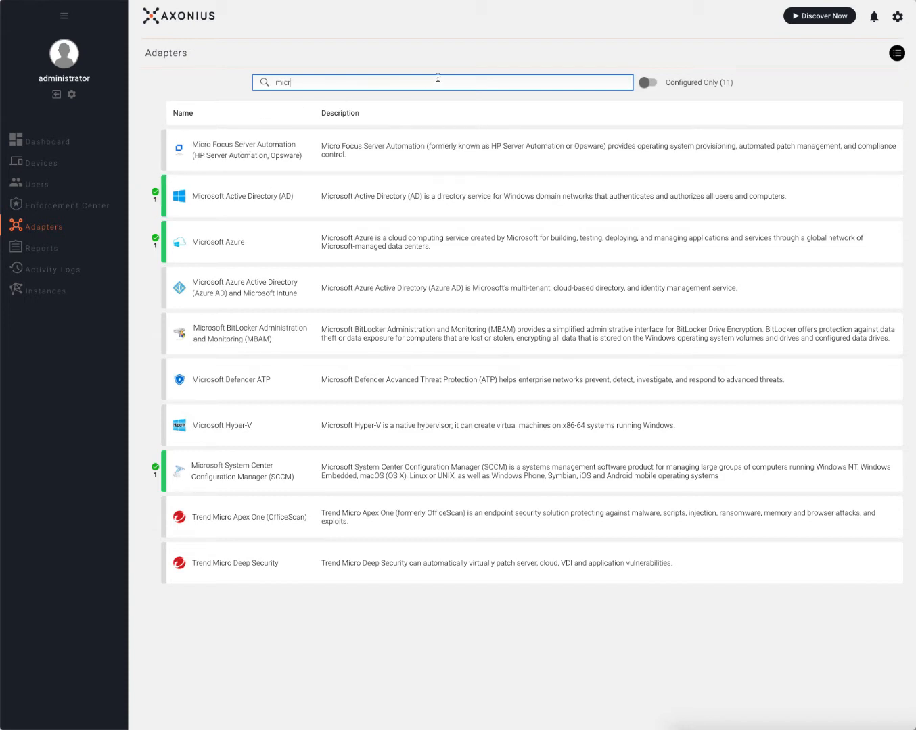
pyautogui.press('BackSpace')
pyautogui.press('BackSpace')
pyautogui.press('BackSpace')
pyautogui.press('BackSpace')
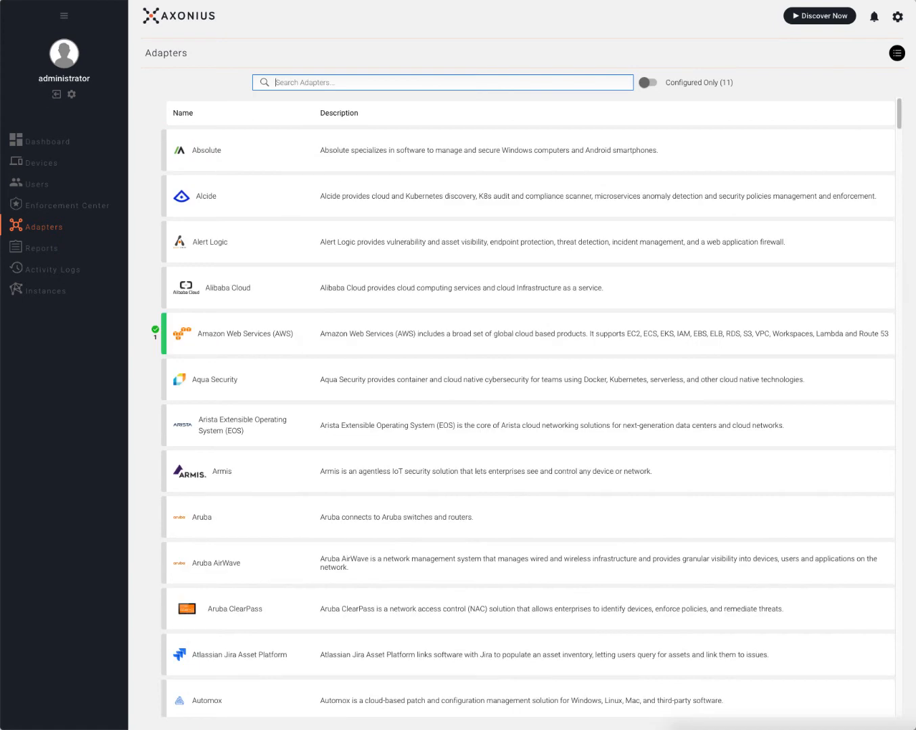
pyautogui.click(653, 84)
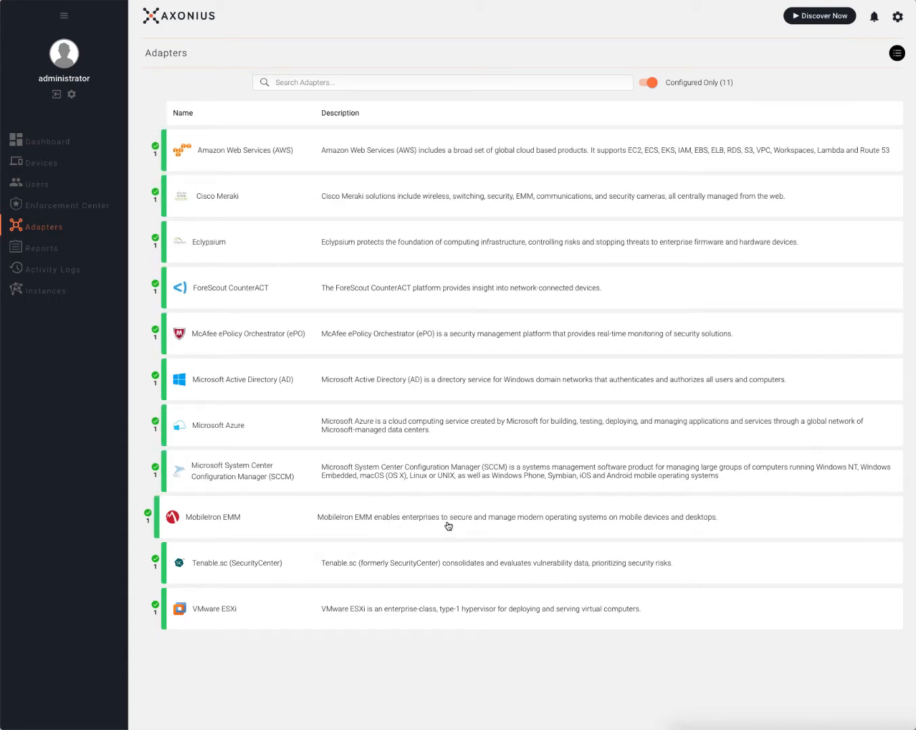
pyautogui.click(439, 609)
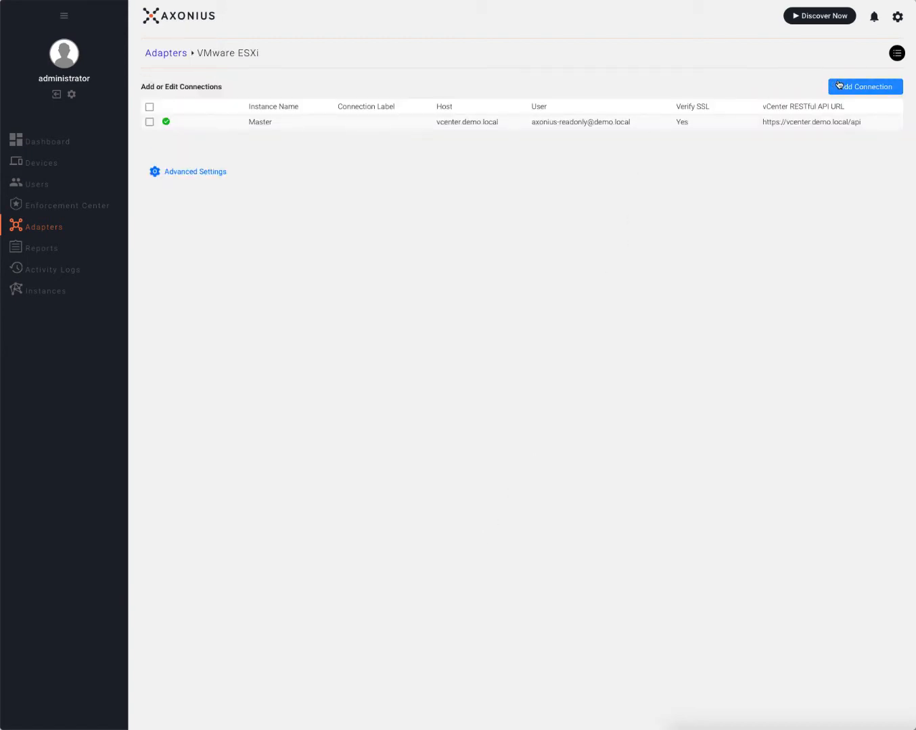
# Start a new VMware ESXi connection, discard it unsaved, and go to the Devices inventory.
pyautogui.click(844, 86)
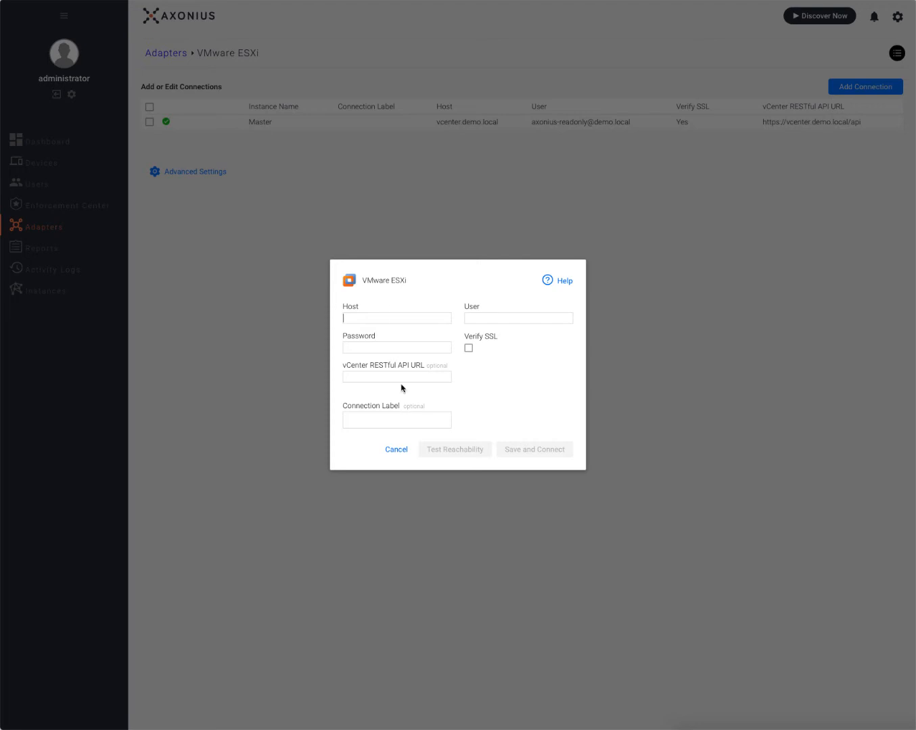
pyautogui.click(400, 450)
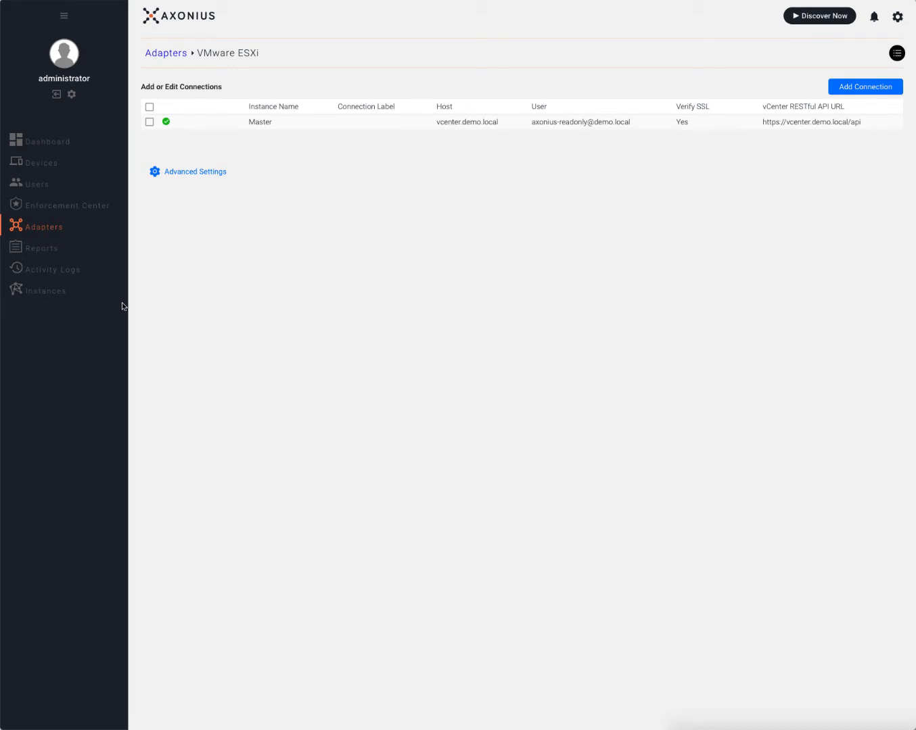
pyautogui.click(53, 164)
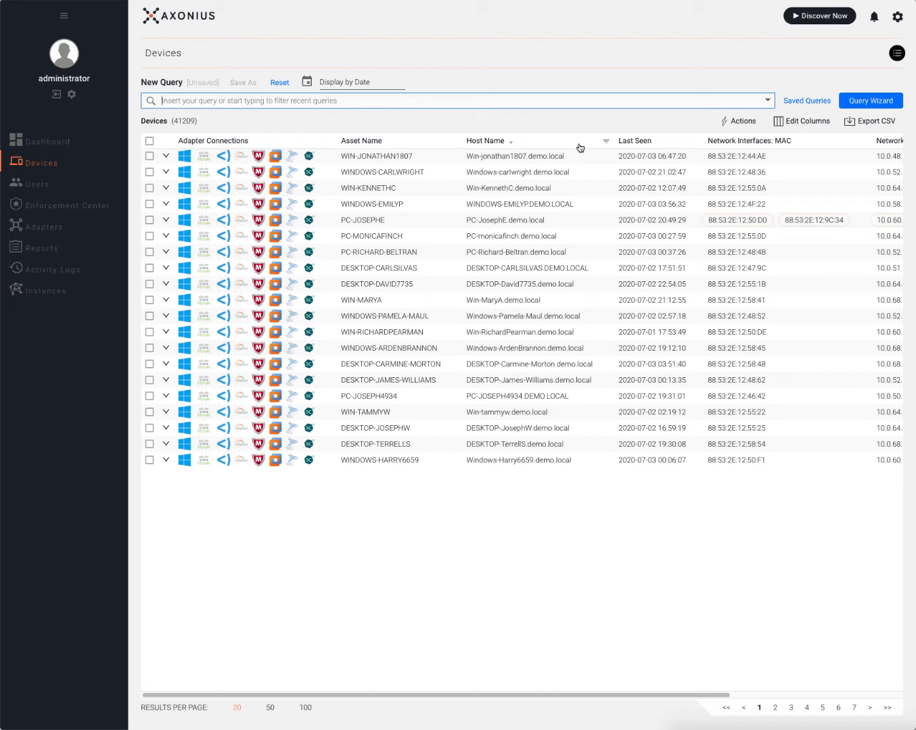
# Open the Query Wizard on the full 41209-device list.
pyautogui.click(853, 100)
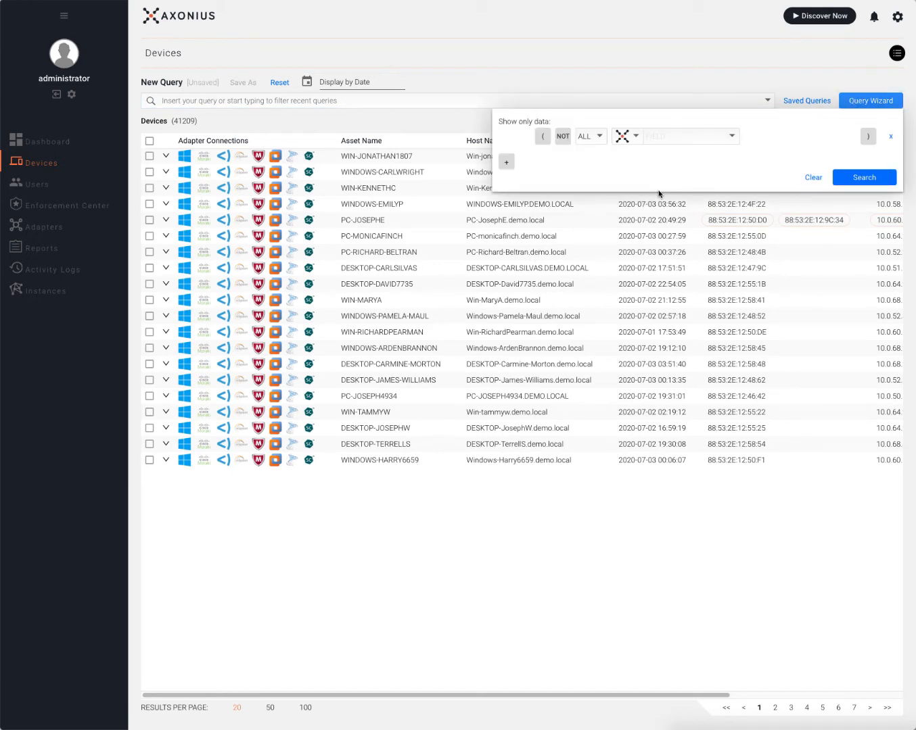
# Build two conditions requiring a Microsoft Active Directory ID and a McAfee ID.
pyautogui.click(633, 140)
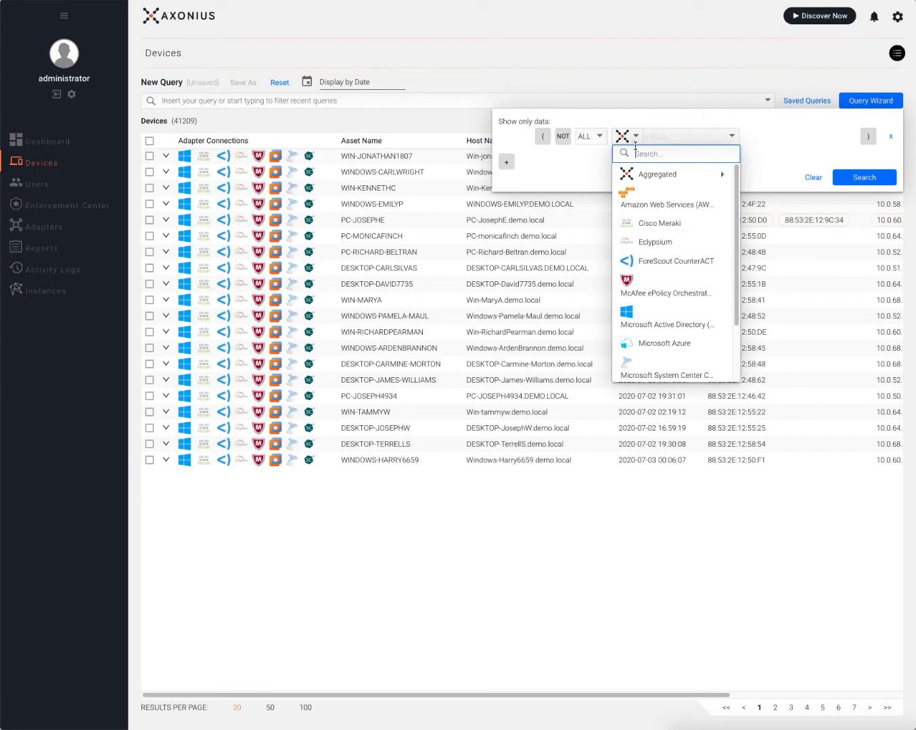
pyautogui.click(663, 316)
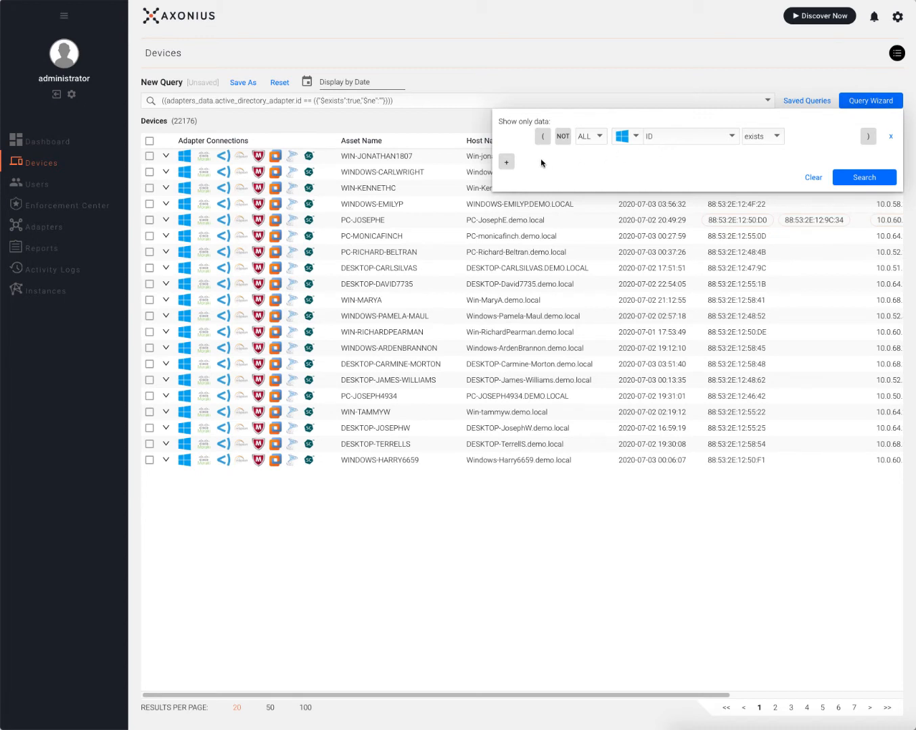
pyautogui.click(506, 162)
pyautogui.click(645, 165)
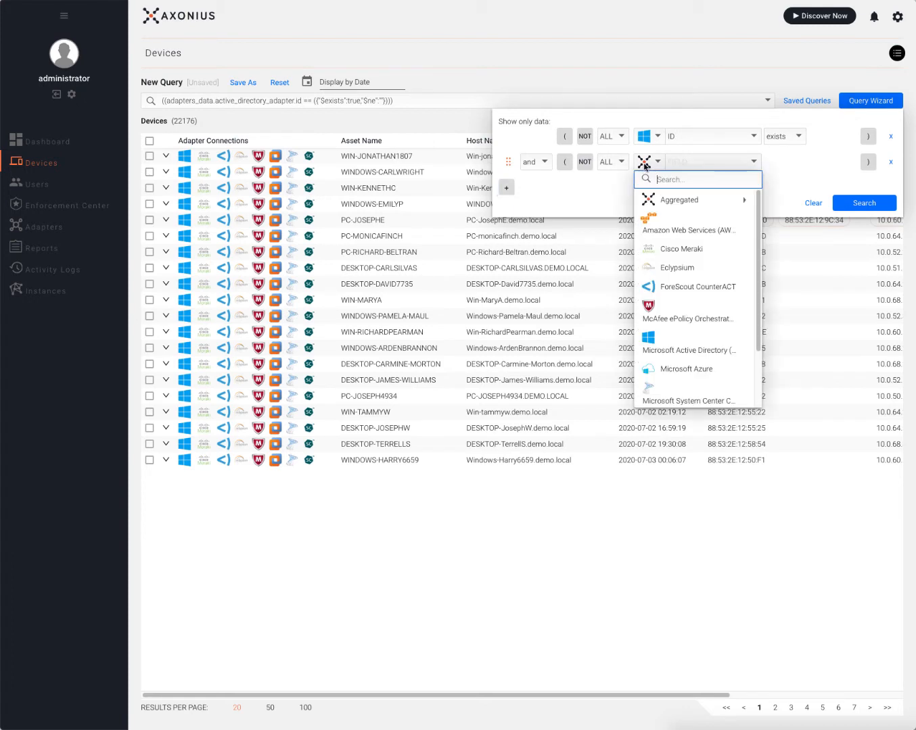
pyautogui.click(665, 315)
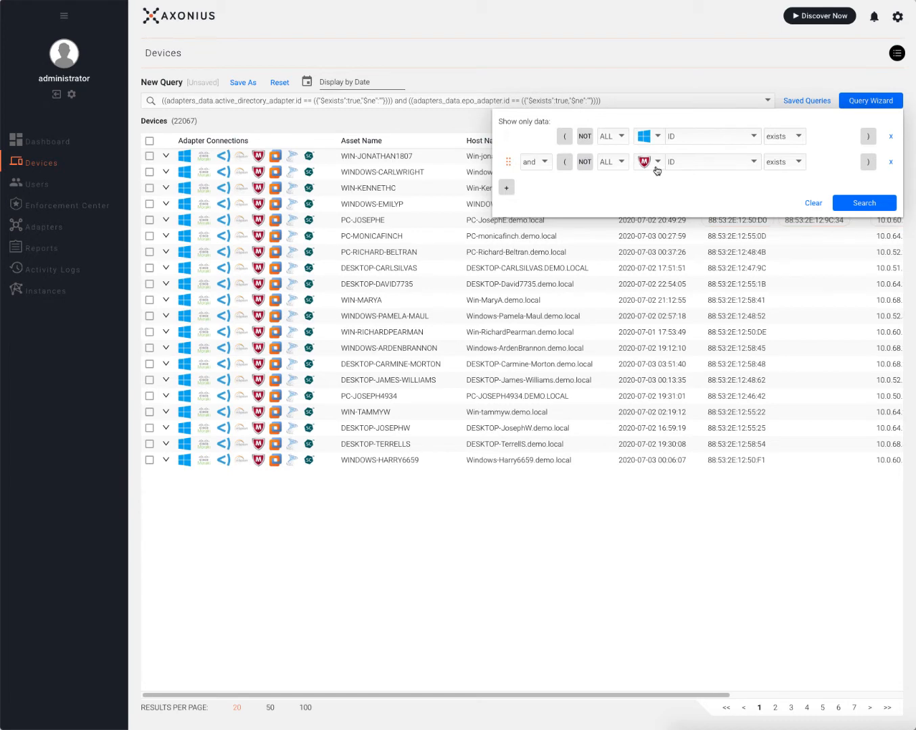
# Toggle NOT on the McAfee ePO row and back so both conditions join with AND.
pyautogui.click(586, 162)
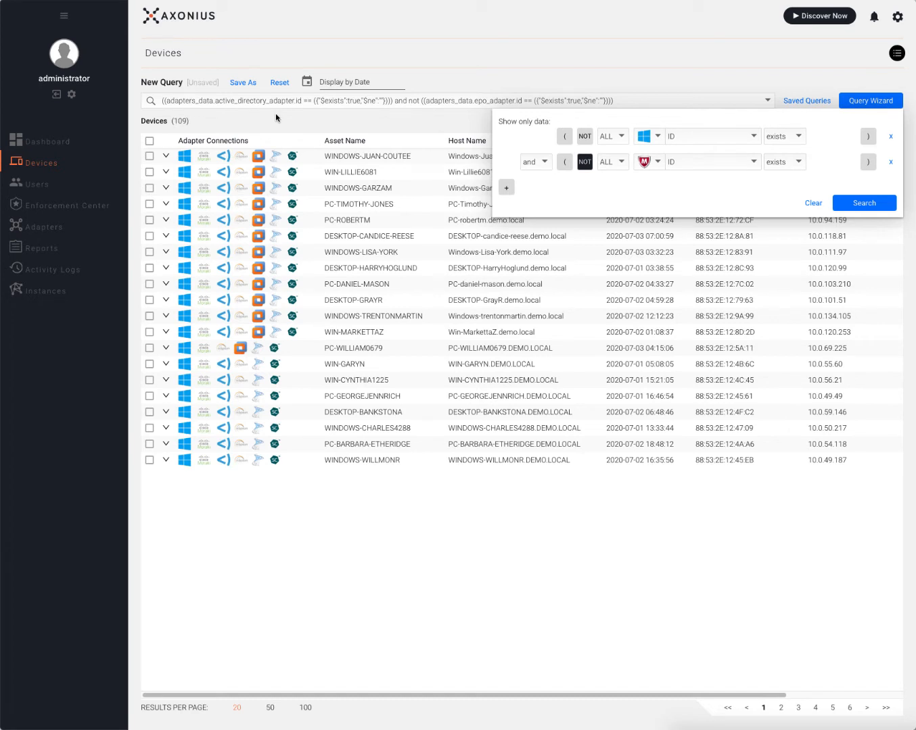
pyautogui.click(585, 167)
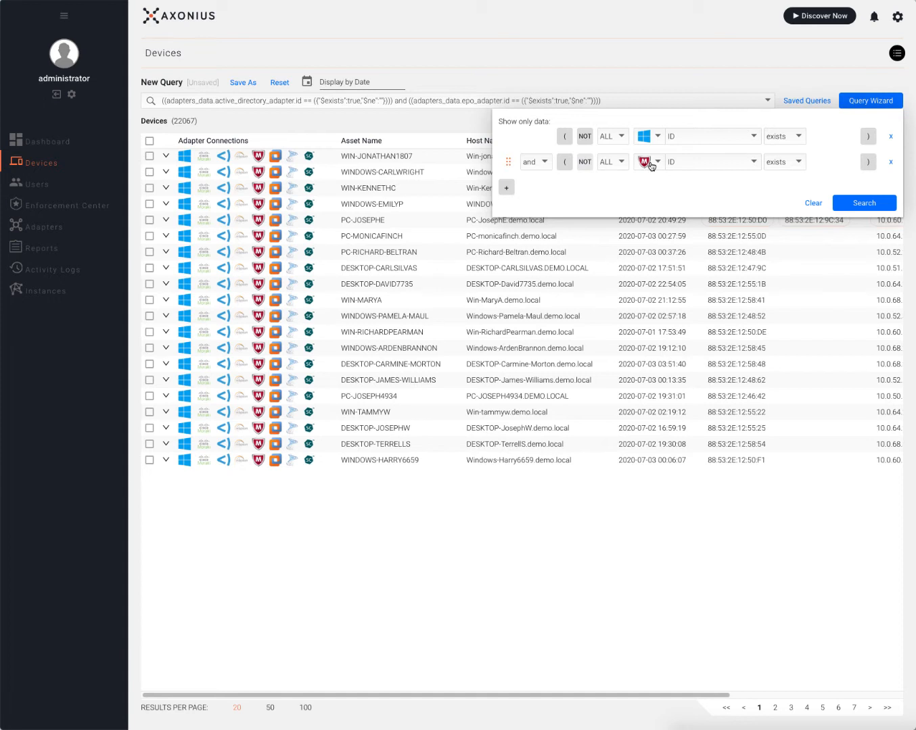
# Add a Last Seen condition limited to the last 1 day.
pyautogui.click(503, 189)
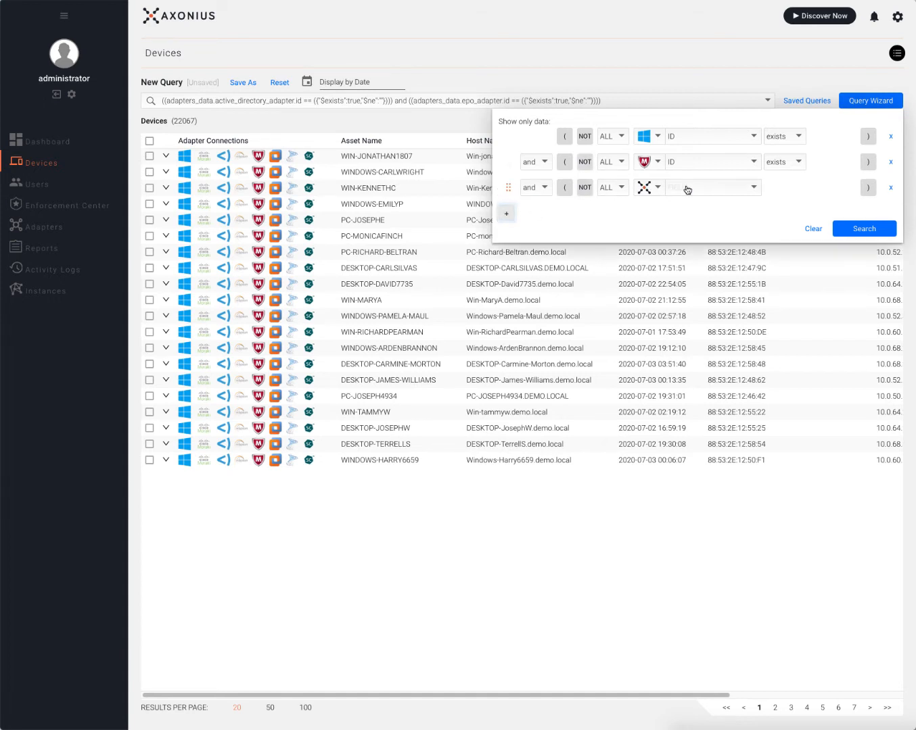
pyautogui.click(715, 190)
pyautogui.write('last')
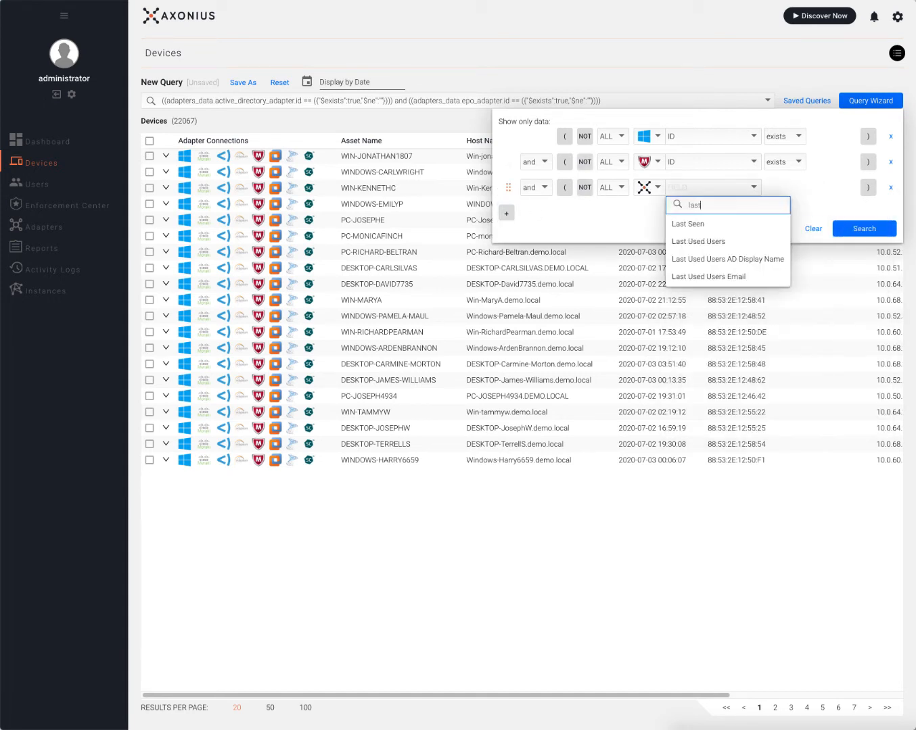
pyautogui.click(702, 226)
pyautogui.click(774, 189)
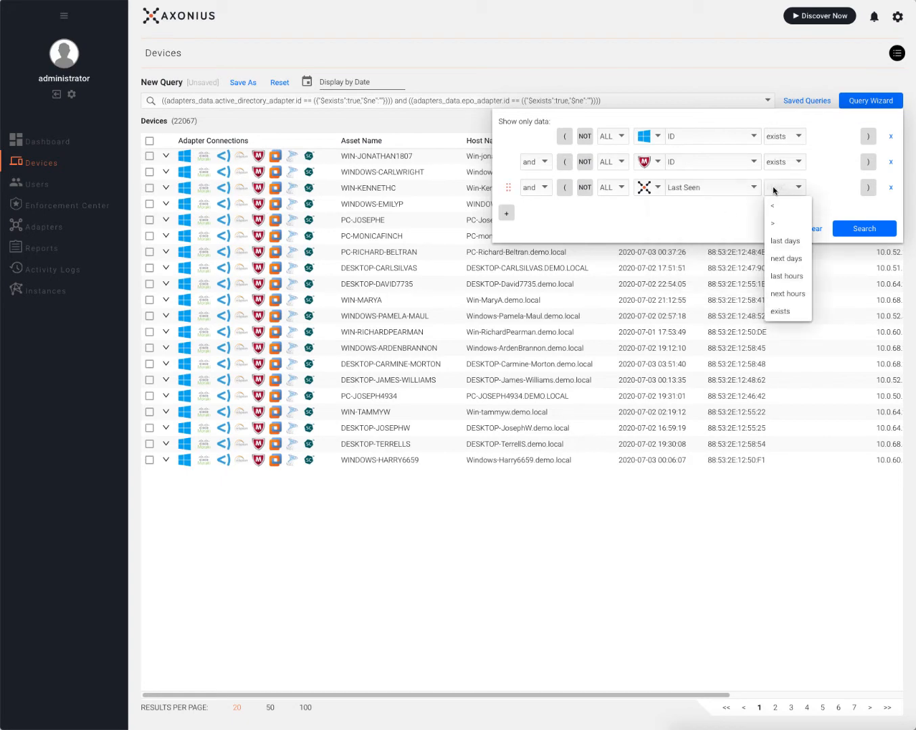
pyautogui.click(785, 241)
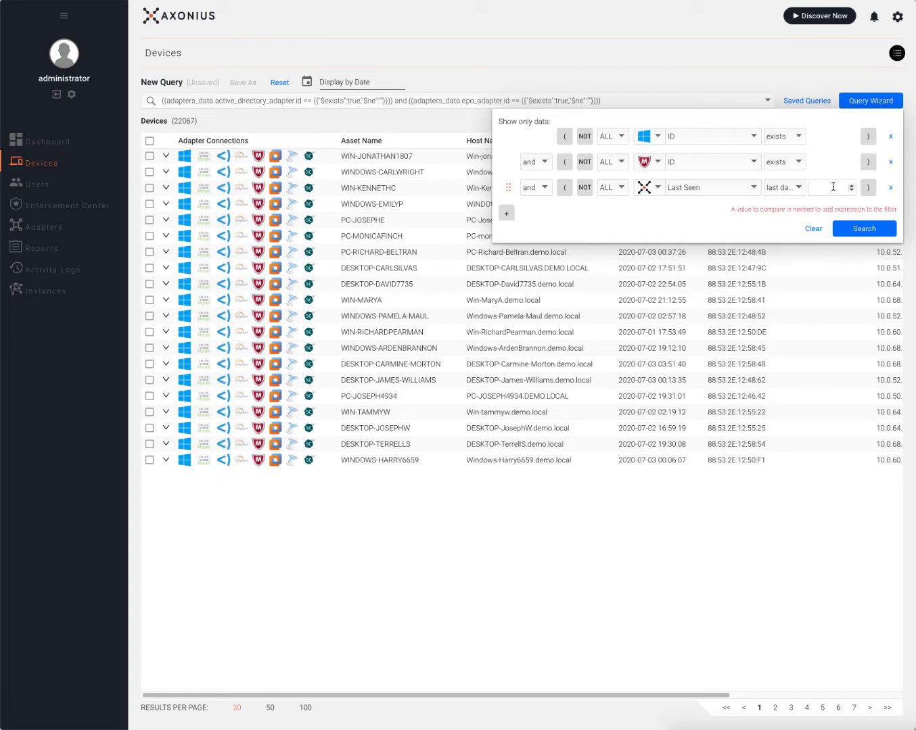
pyautogui.click(850, 184)
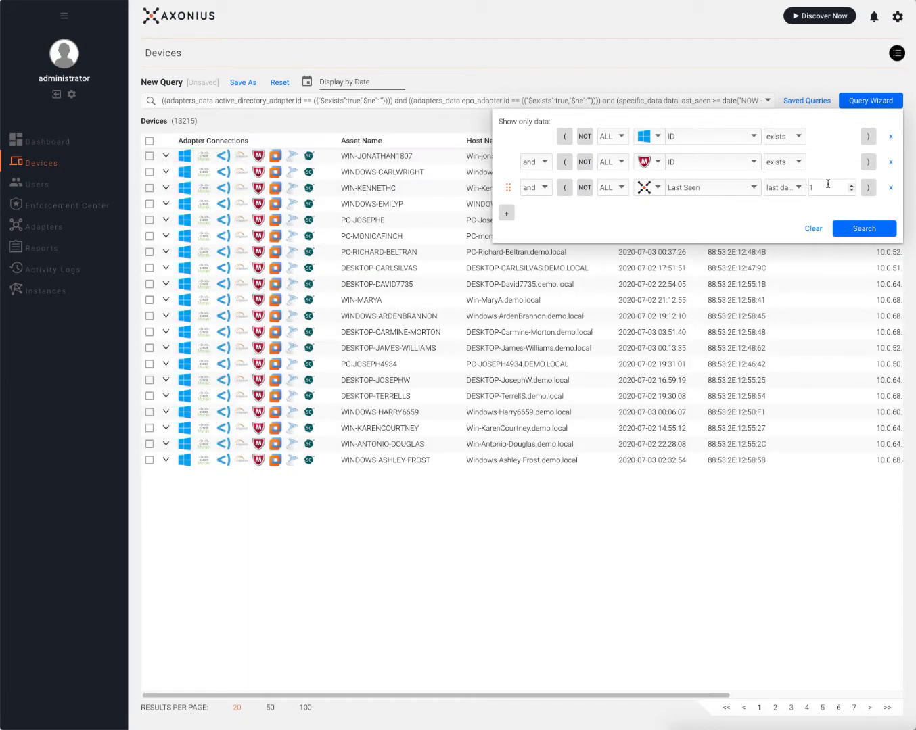
# Add a NOT McAfee ePO Last Seen within 30 days condition, review the 2 devices, then clear.
pyautogui.click(506, 213)
pyautogui.click(647, 214)
pyautogui.write('mc')
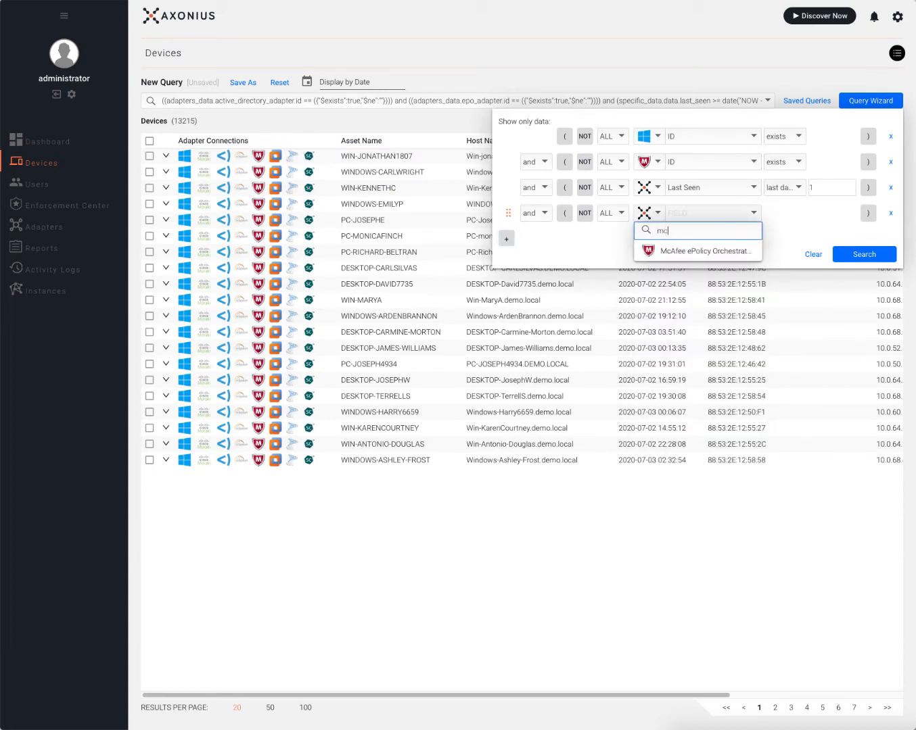
pyautogui.click(673, 250)
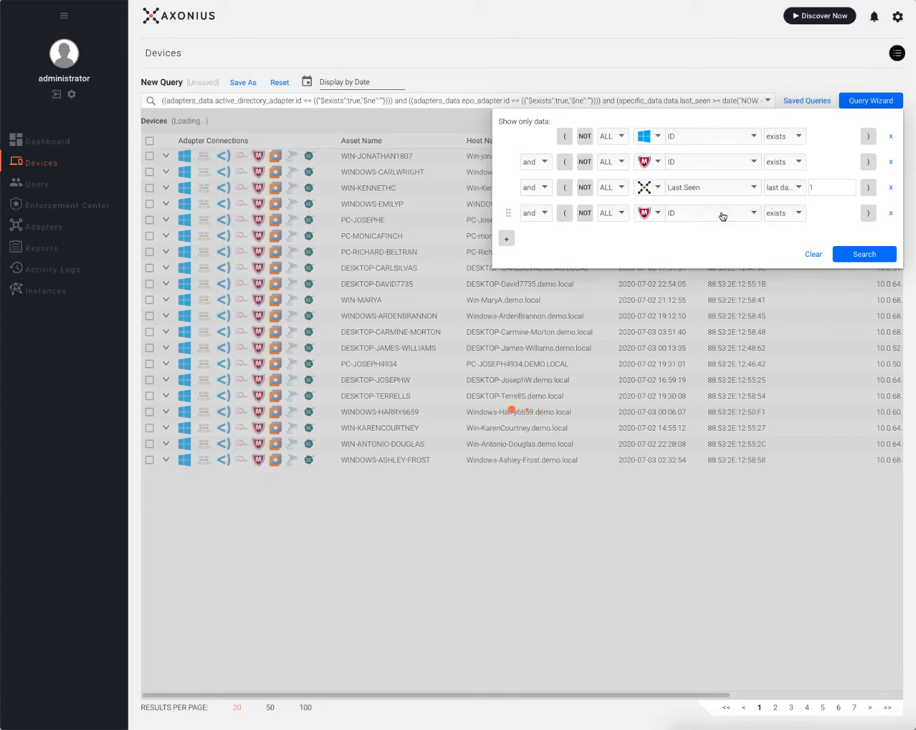
pyautogui.click(721, 214)
pyautogui.write('last')
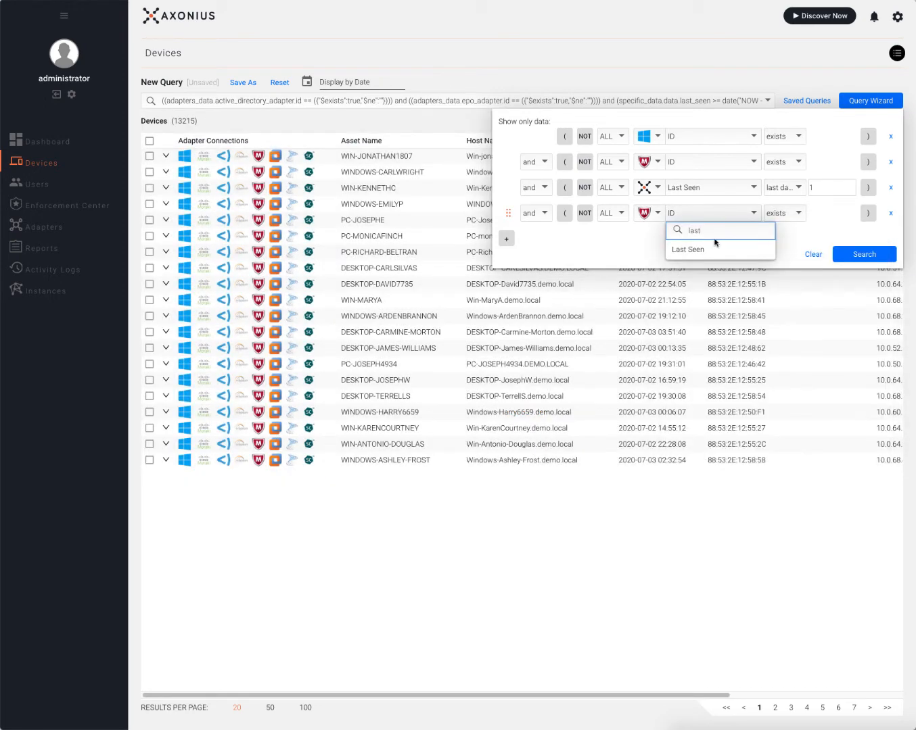
pyautogui.click(711, 251)
pyautogui.click(793, 214)
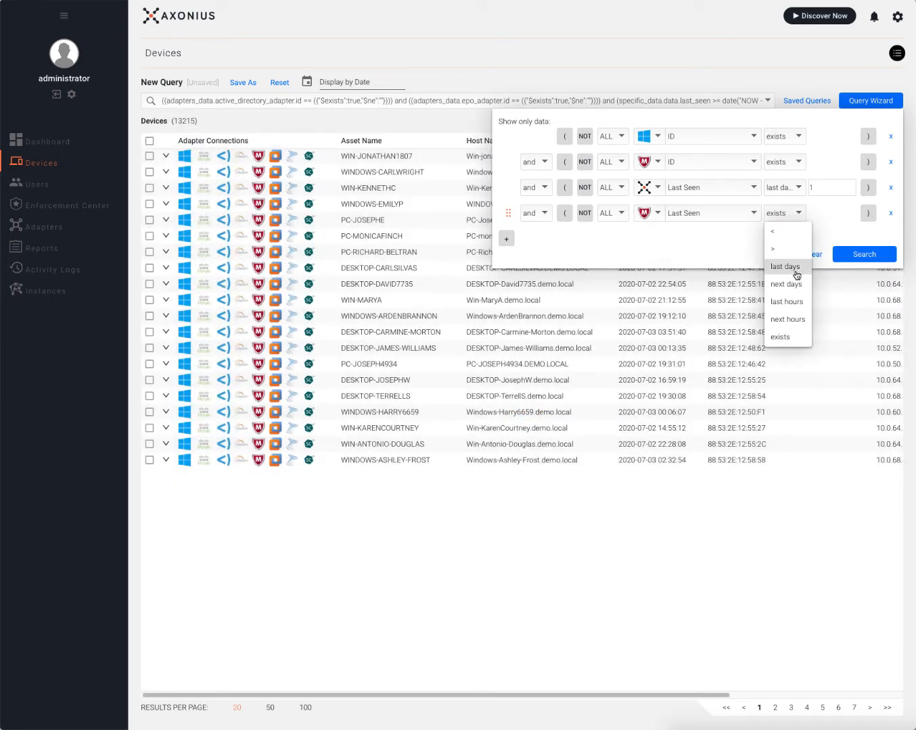
pyautogui.click(795, 269)
pyautogui.click(584, 213)
pyautogui.click(823, 216)
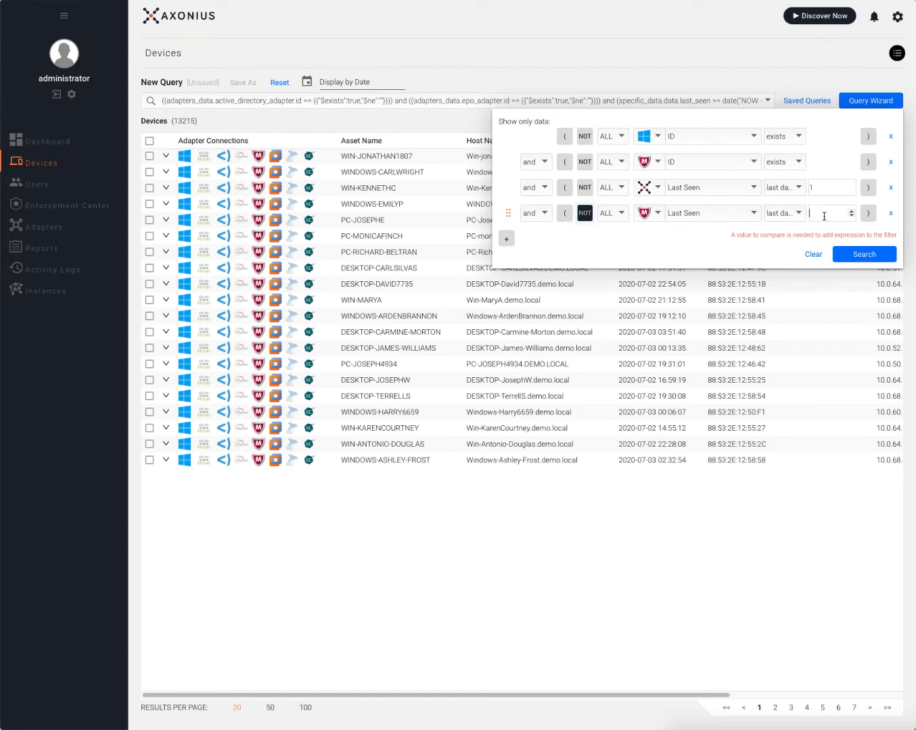
pyautogui.write('30')
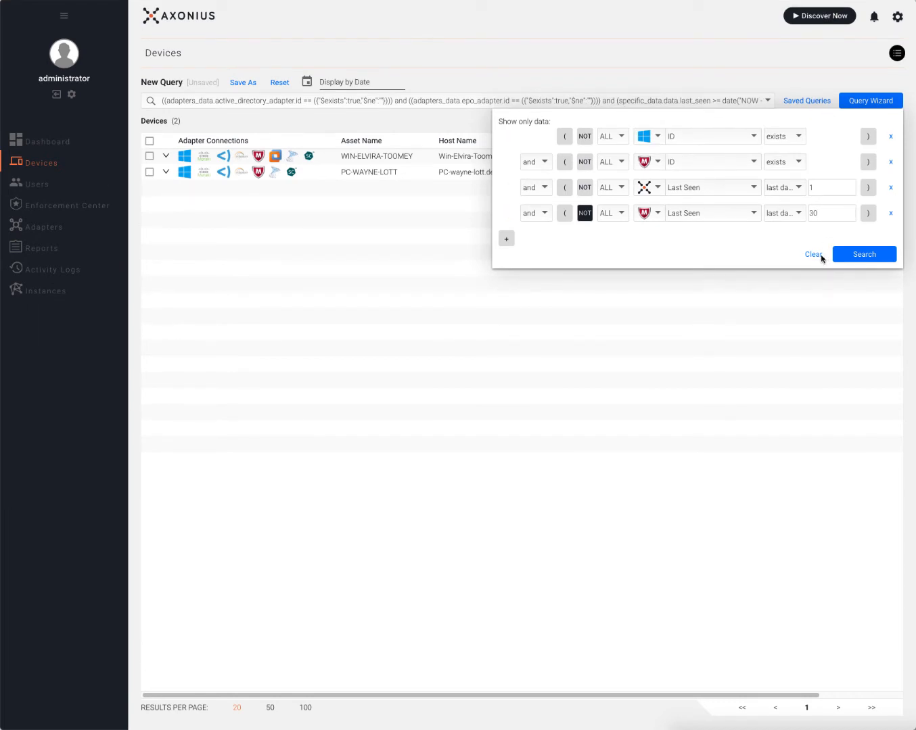
pyautogui.click(818, 256)
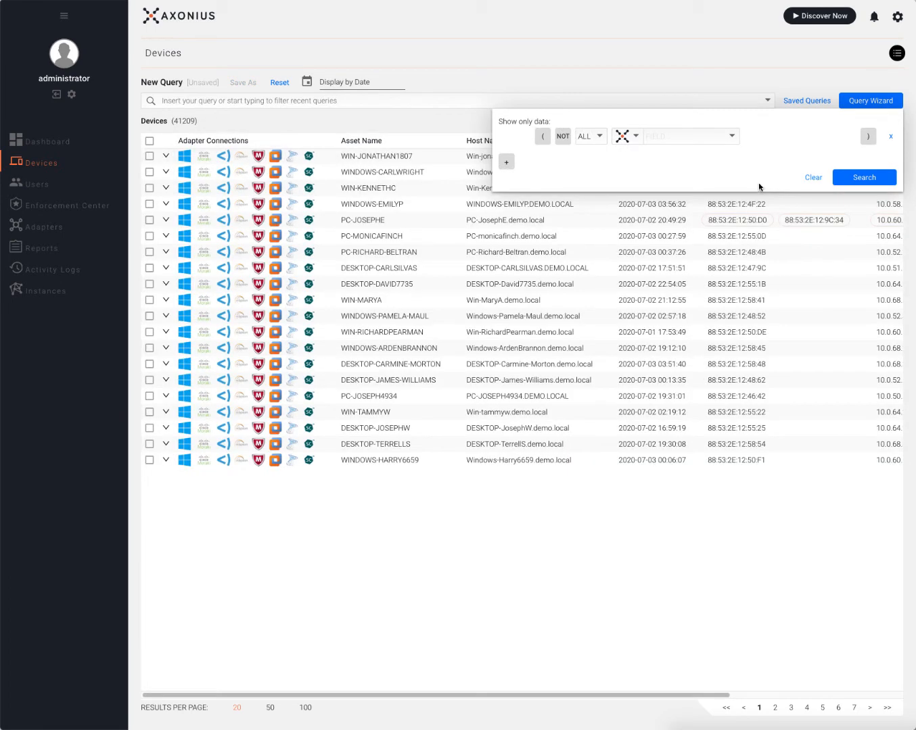
# Require an AWS ID and add a NOT Tenable Security Center ID condition.
pyautogui.click(634, 136)
pyautogui.click(643, 195)
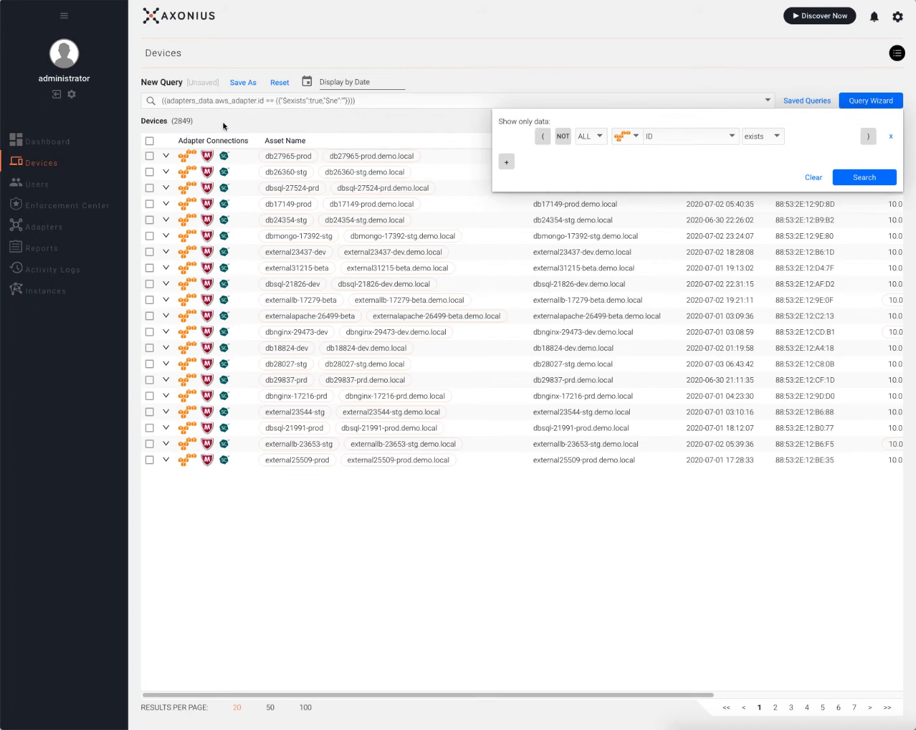
pyautogui.click(505, 162)
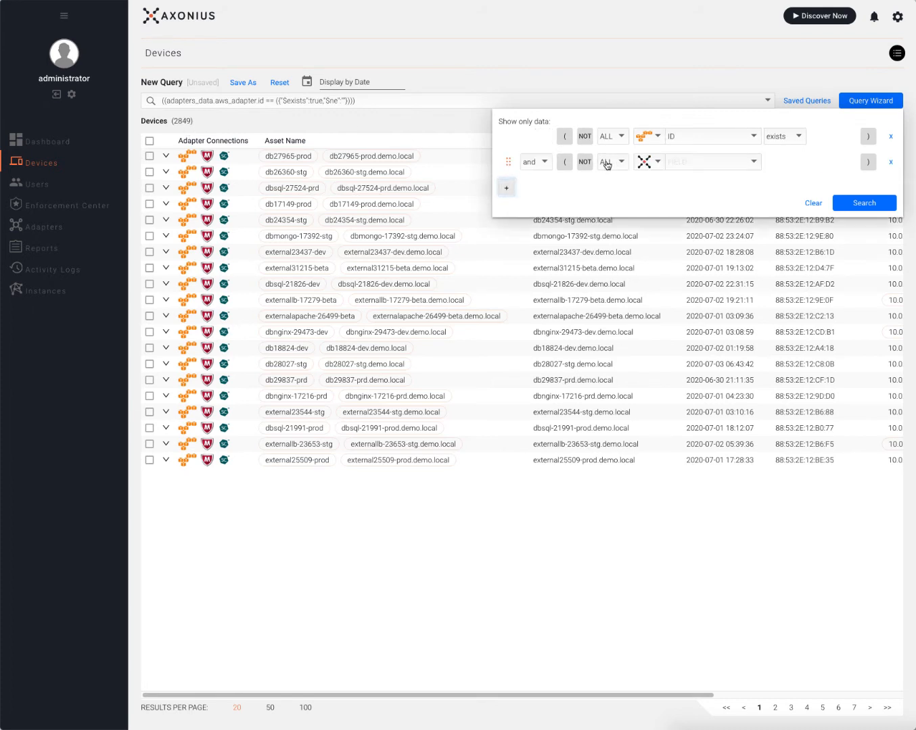
pyautogui.click(649, 163)
pyautogui.click(672, 317)
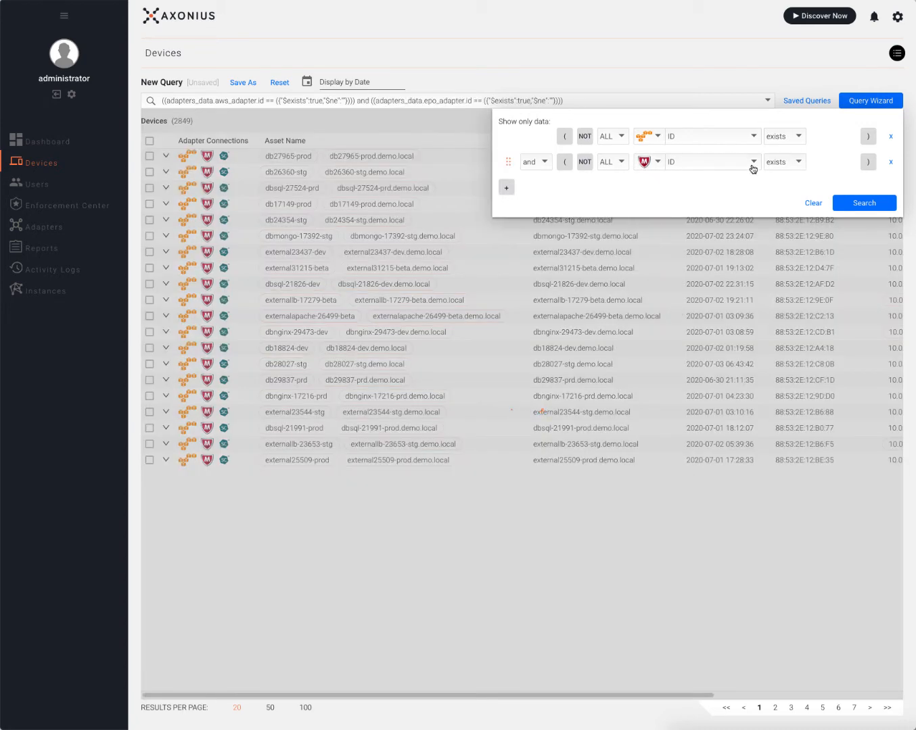
pyautogui.click(584, 162)
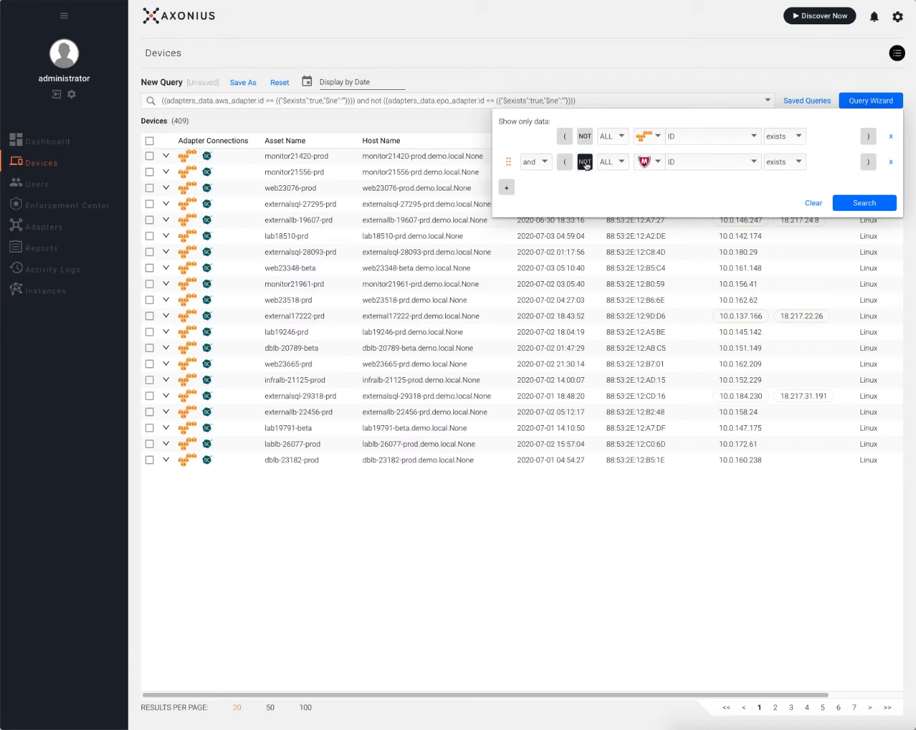
pyautogui.click(584, 163)
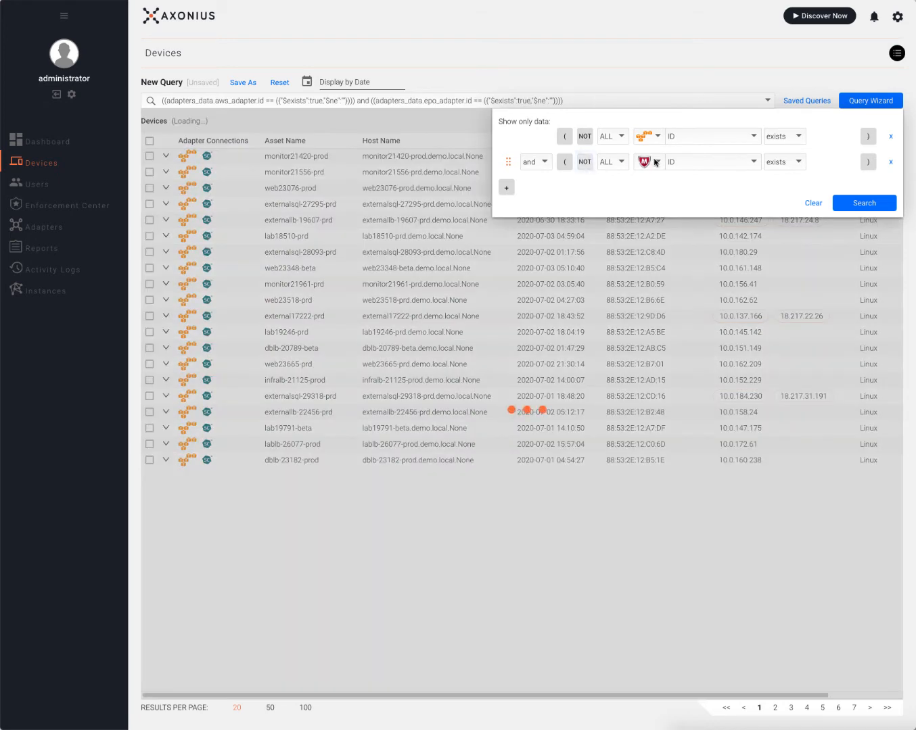
pyautogui.click(654, 162)
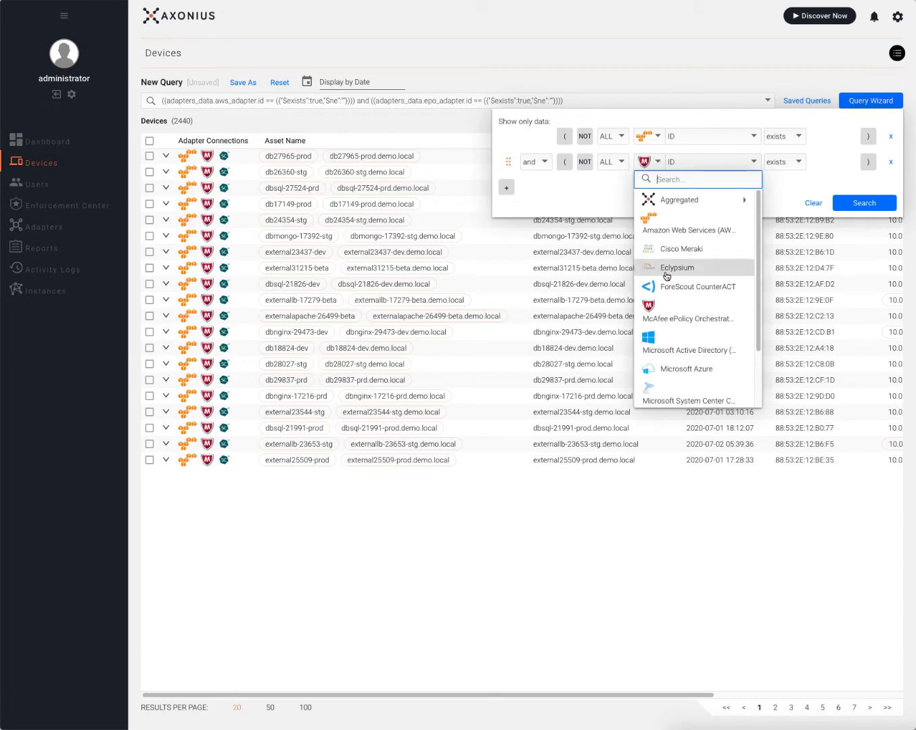
pyautogui.scroll(-2, 684, 297)
pyautogui.click(699, 379)
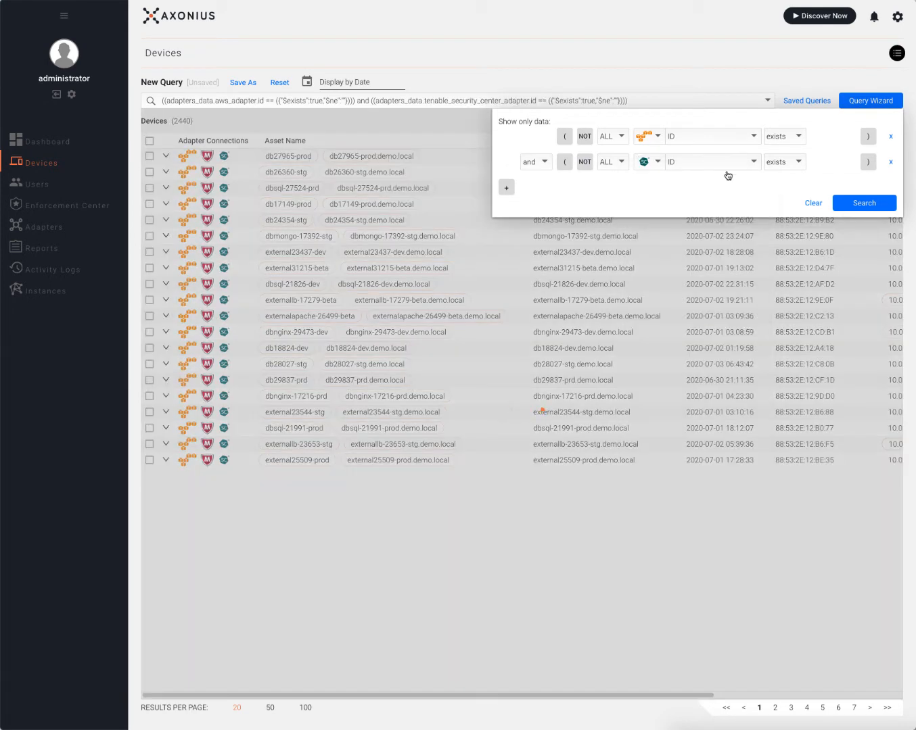
pyautogui.click(584, 162)
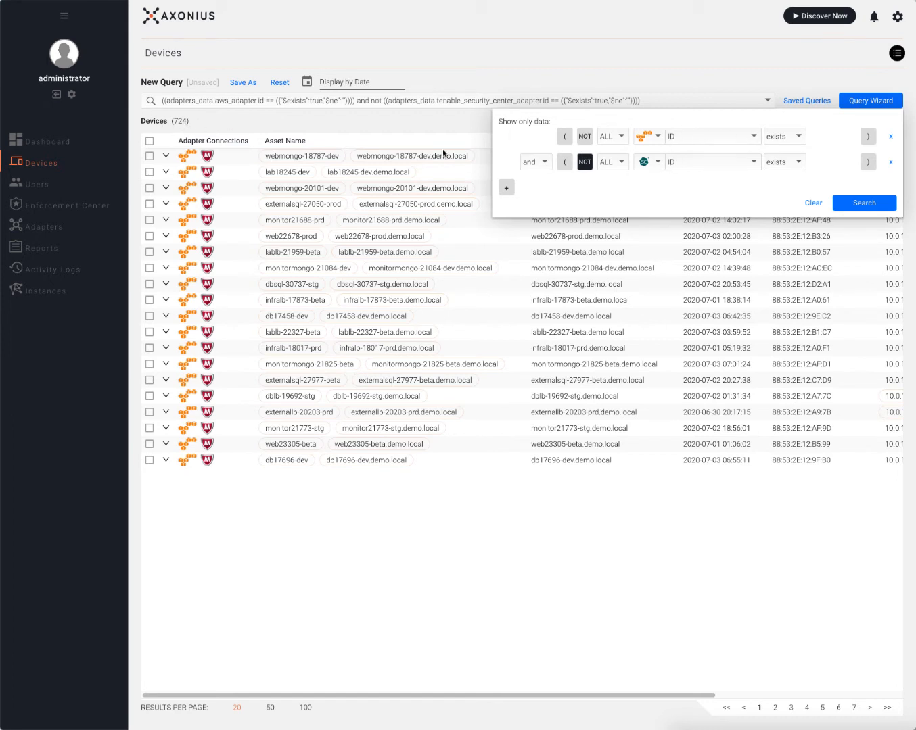
# Add a NOT McAfee ePO ID condition, review the 195 devices, then clear the query.
pyautogui.click(505, 187)
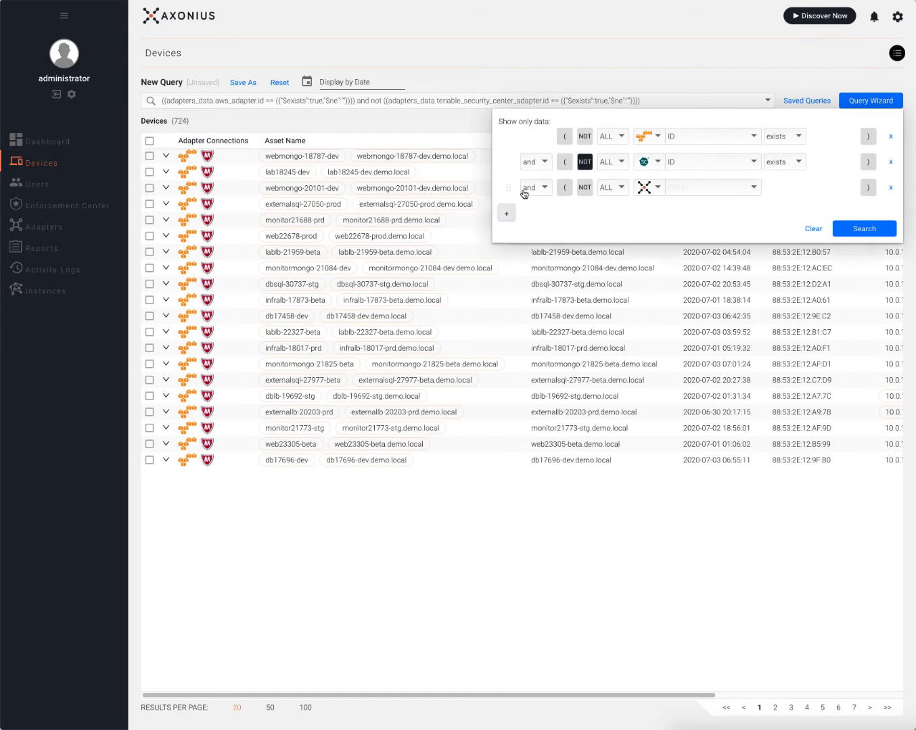
pyautogui.click(586, 191)
pyautogui.click(656, 189)
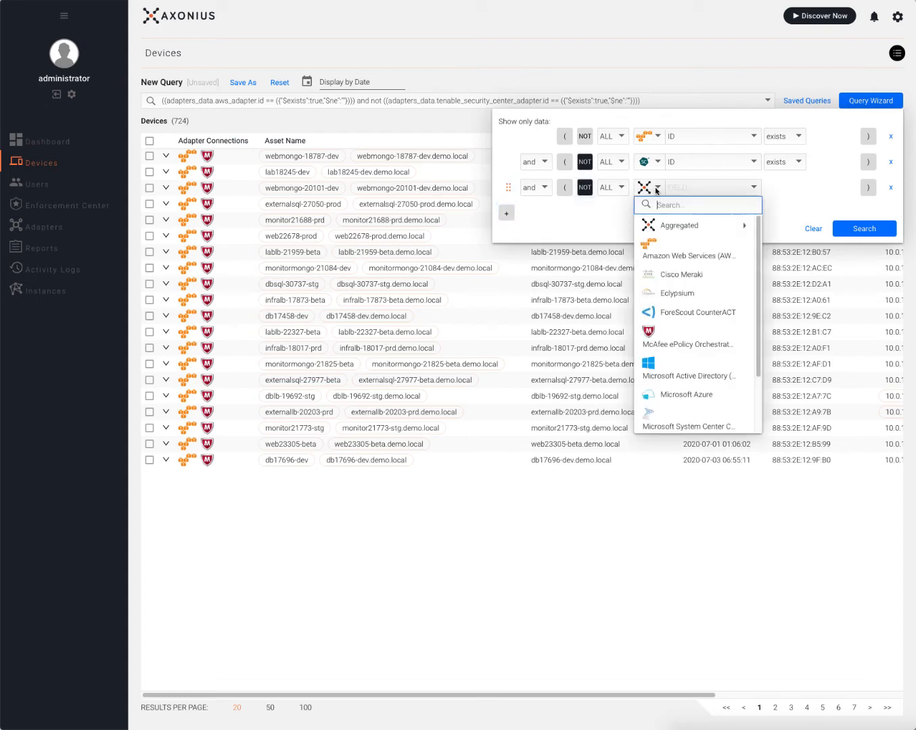
pyautogui.write('m')
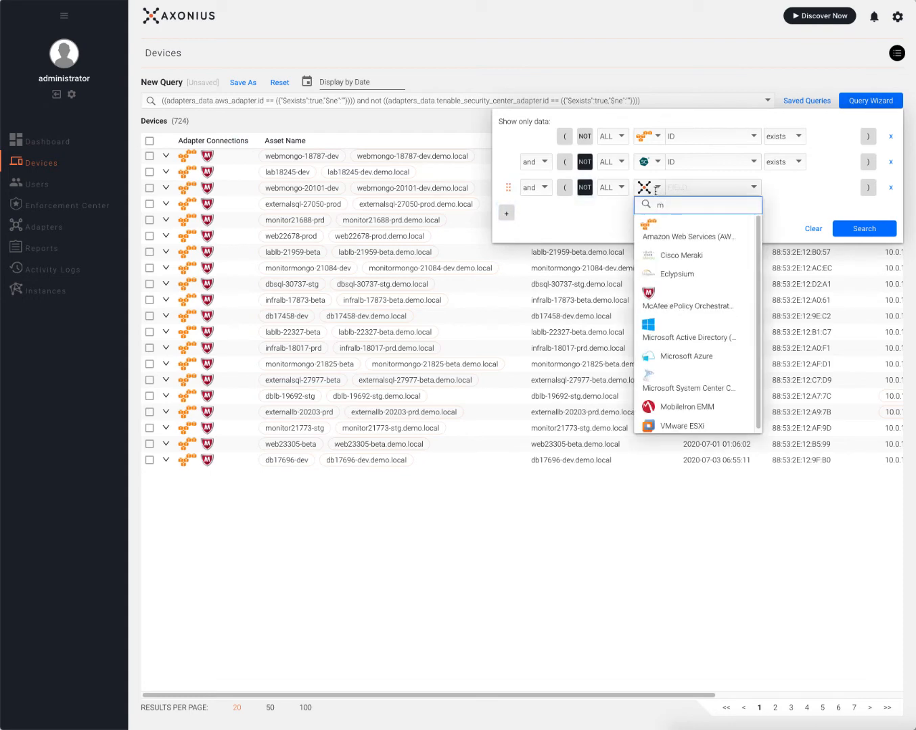
pyautogui.click(652, 304)
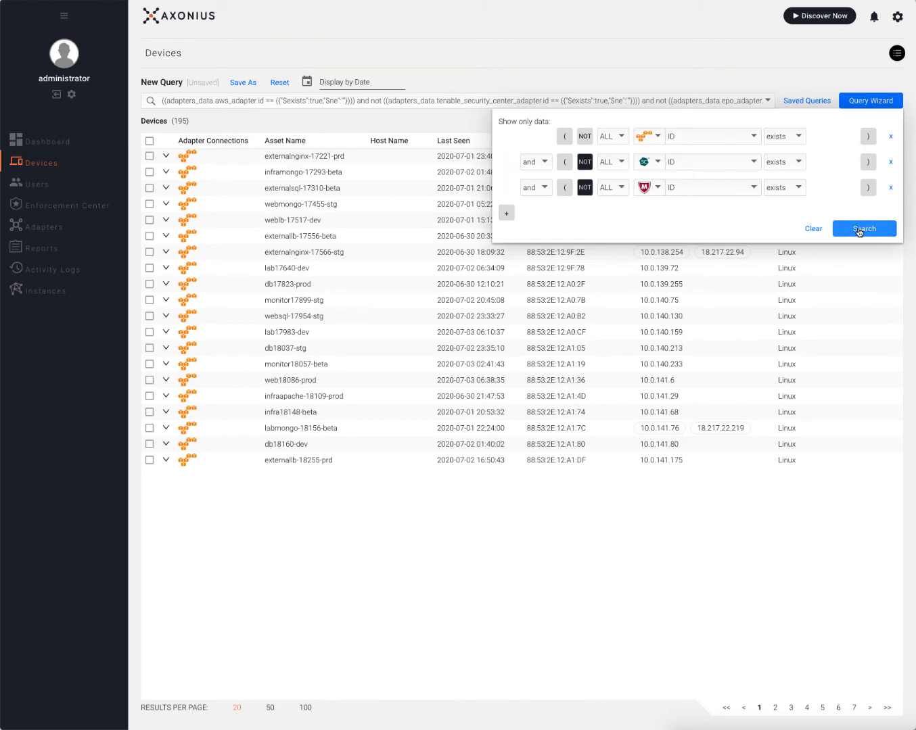
pyautogui.click(812, 229)
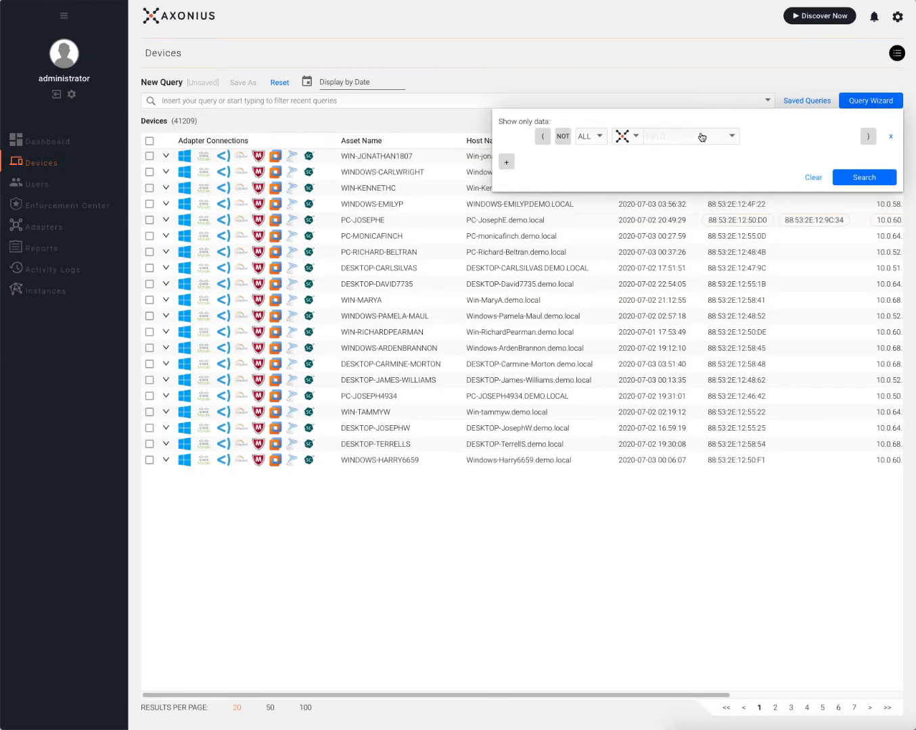
# Filter devices with OS: Type equals Windows.
pyautogui.click(698, 137)
pyautogui.write('os')
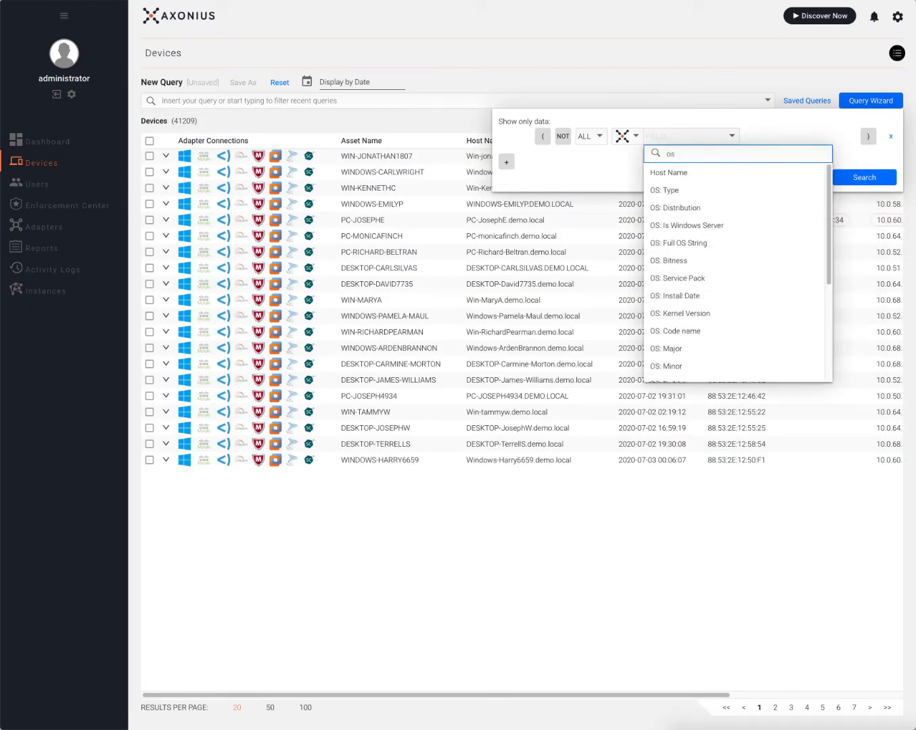
pyautogui.press('Return')
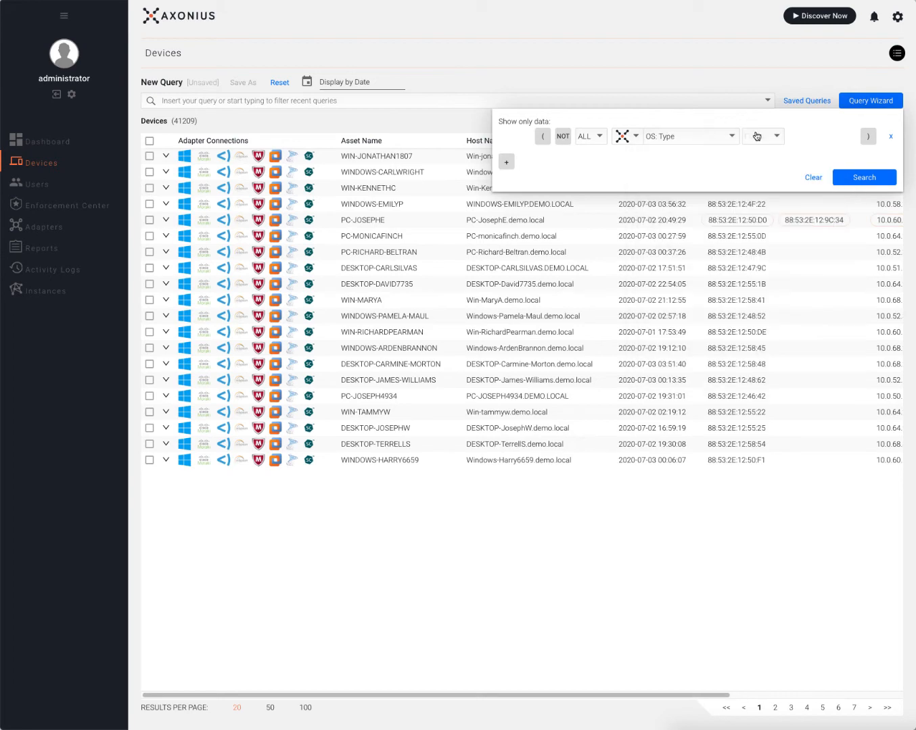
pyautogui.click(758, 137)
pyautogui.click(768, 150)
pyautogui.click(814, 144)
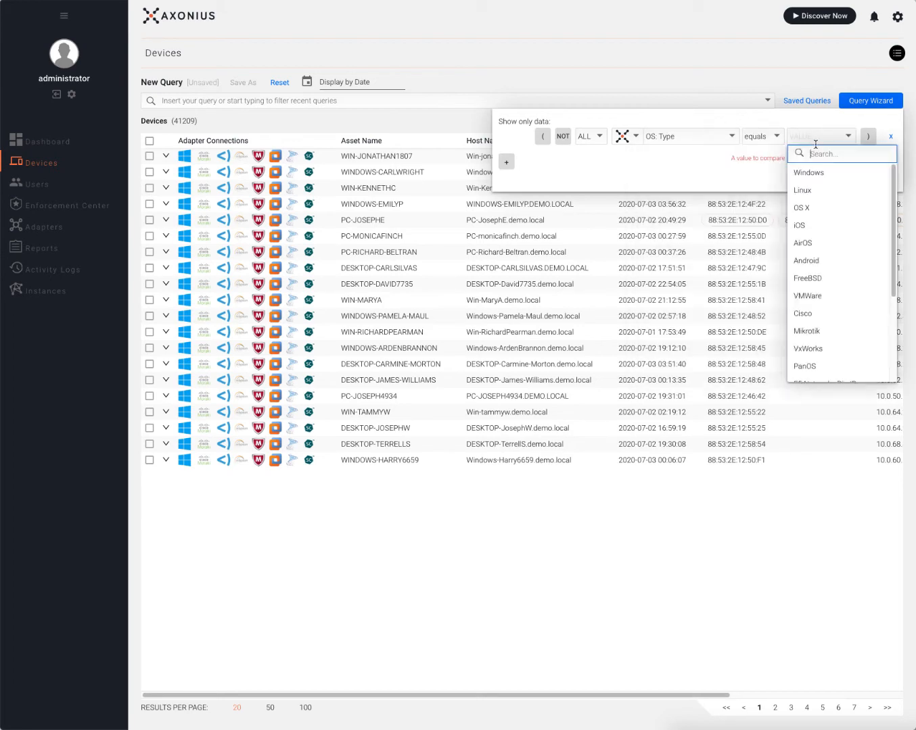
pyautogui.click(810, 172)
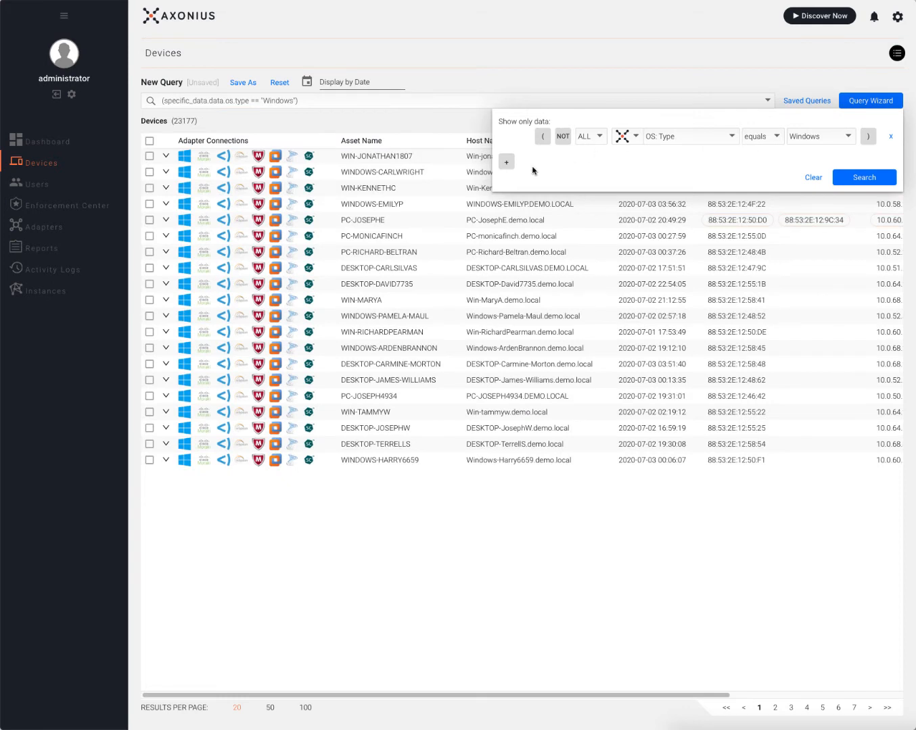
# Add a Last Seen condition for the last 7 days.
pyautogui.click(506, 162)
pyautogui.click(696, 164)
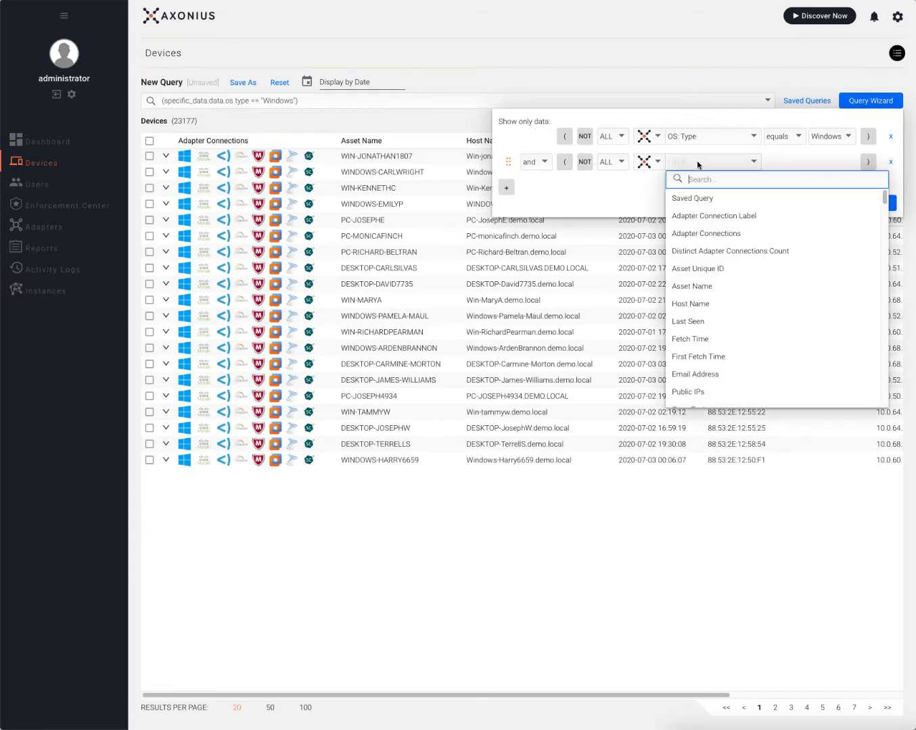
pyautogui.write('last')
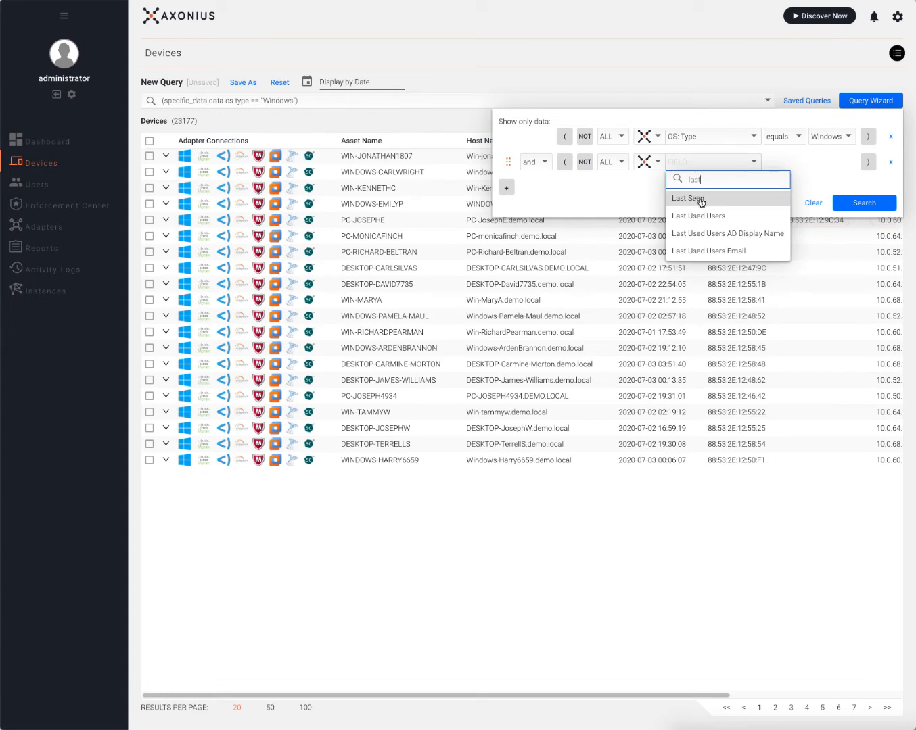
pyautogui.click(696, 198)
pyautogui.click(787, 167)
pyautogui.click(793, 216)
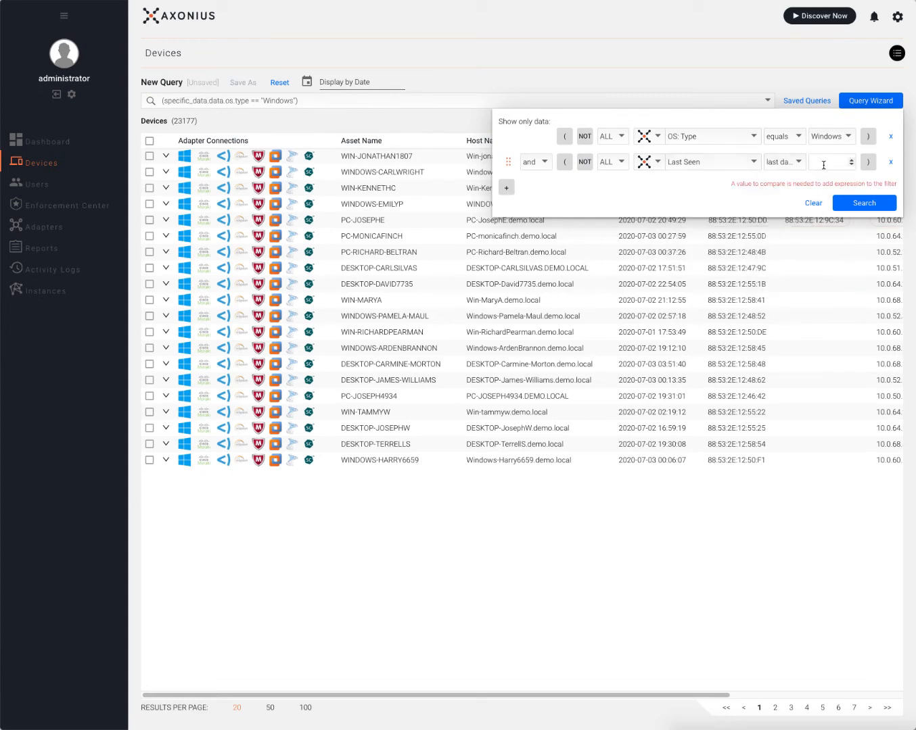
pyautogui.write('7')
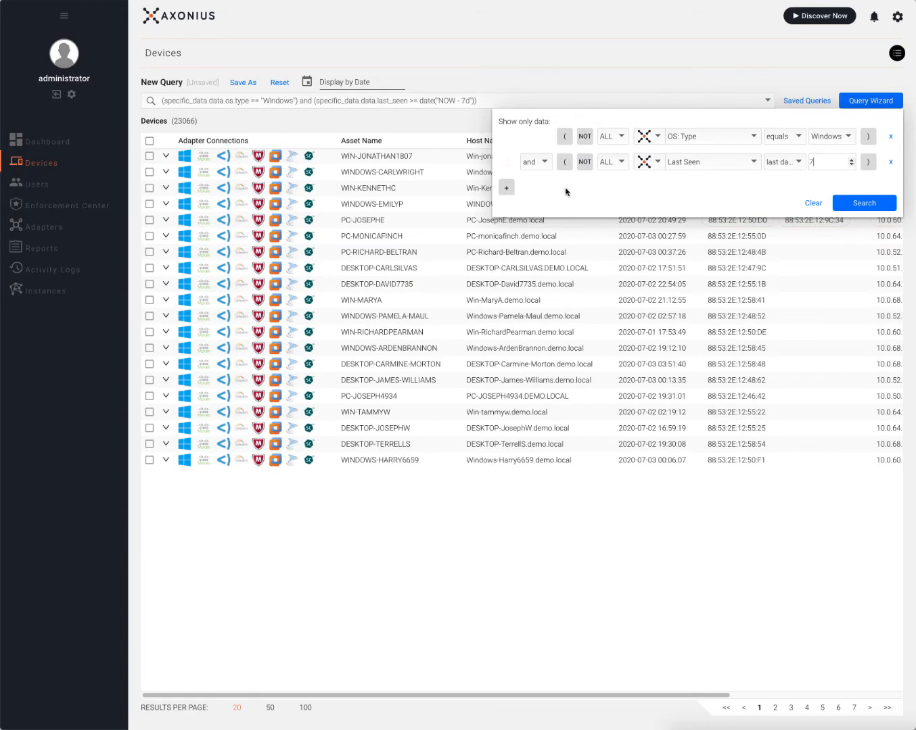
# Add an OS: Full OS String contains 'windows 10' condition and run the search.
pyautogui.click(506, 188)
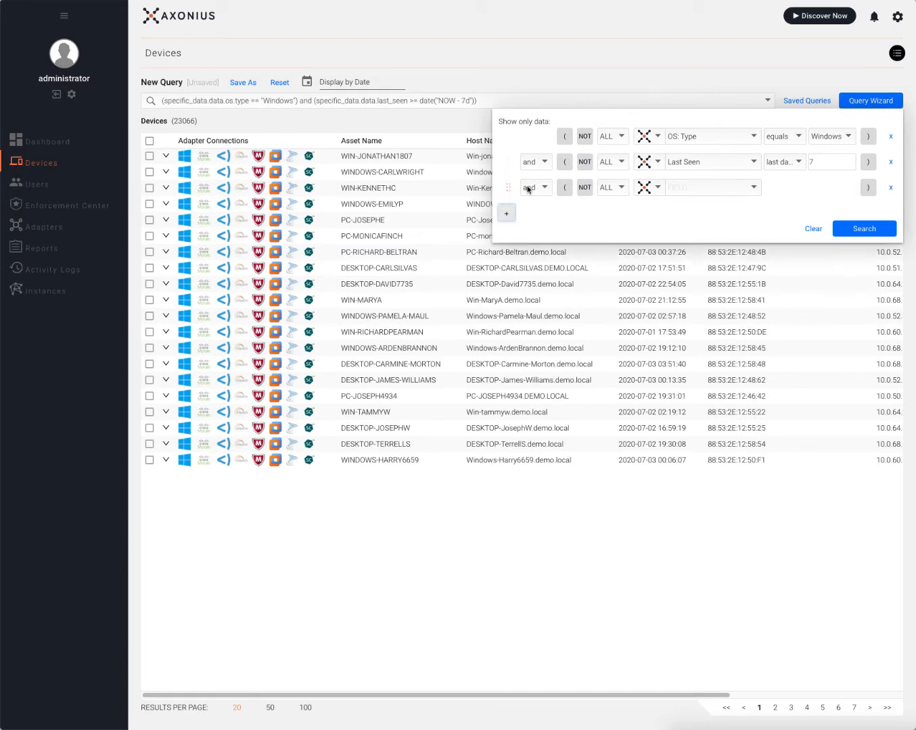
pyautogui.click(704, 189)
pyautogui.write('ful')
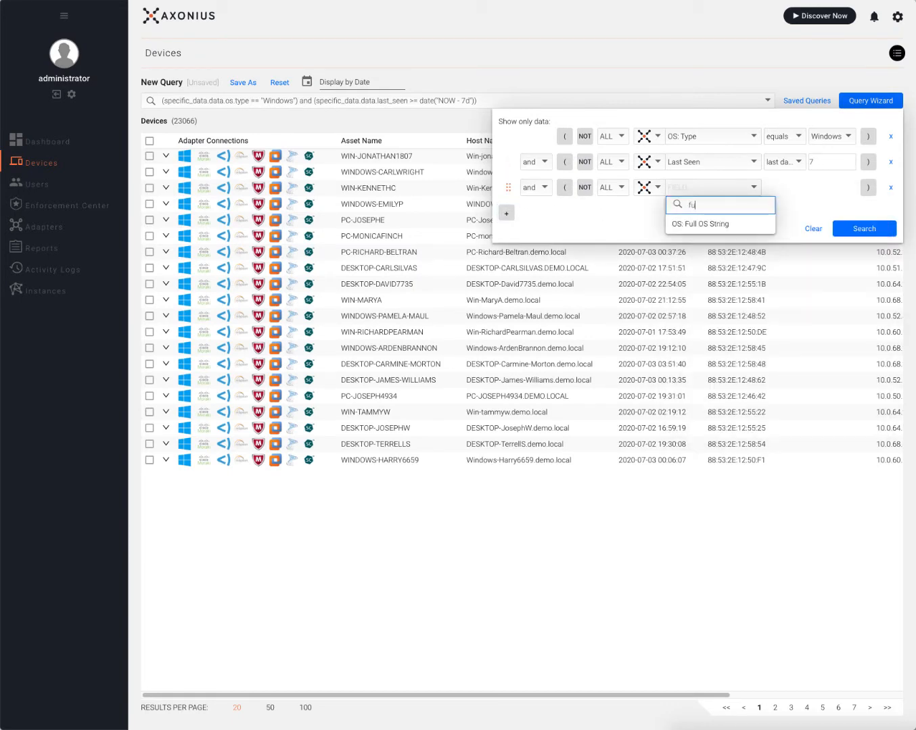
pyautogui.click(721, 224)
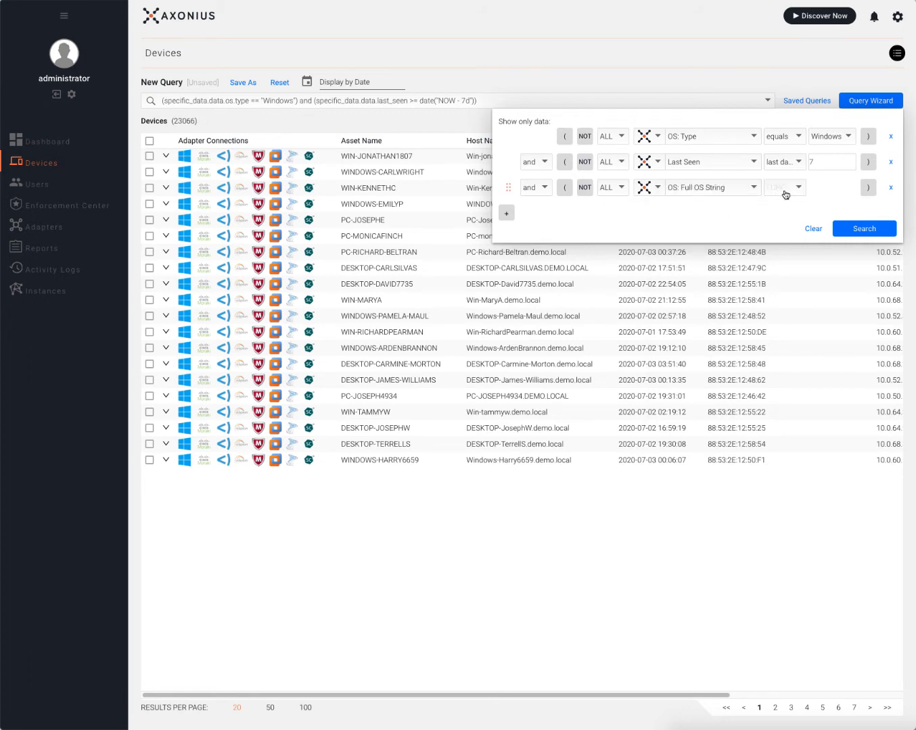
pyautogui.click(786, 188)
pyautogui.click(778, 259)
pyautogui.click(819, 190)
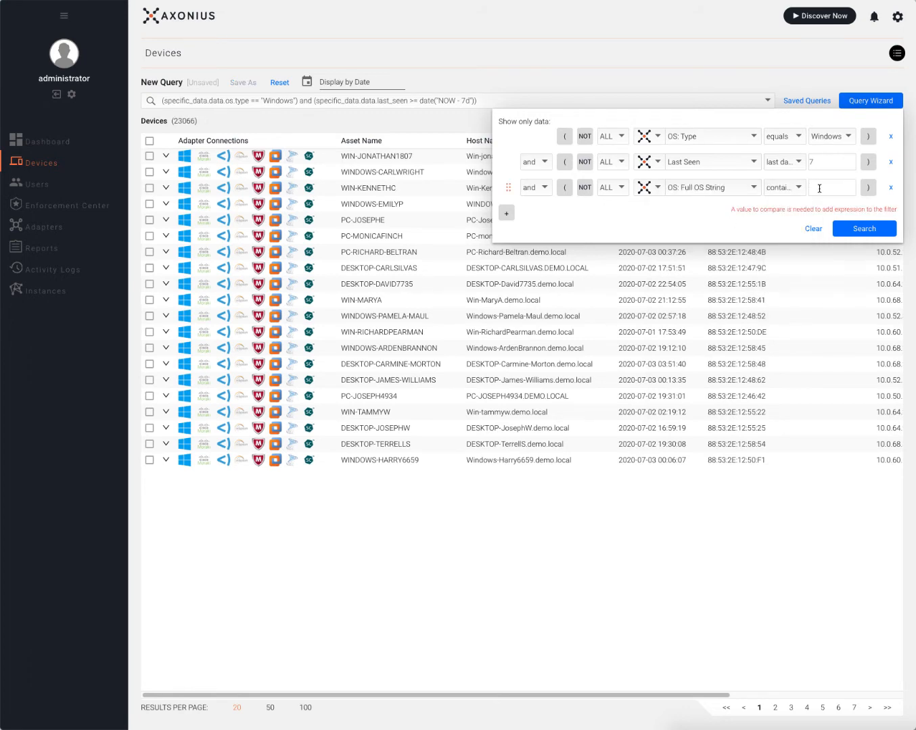
pyautogui.write('2008')
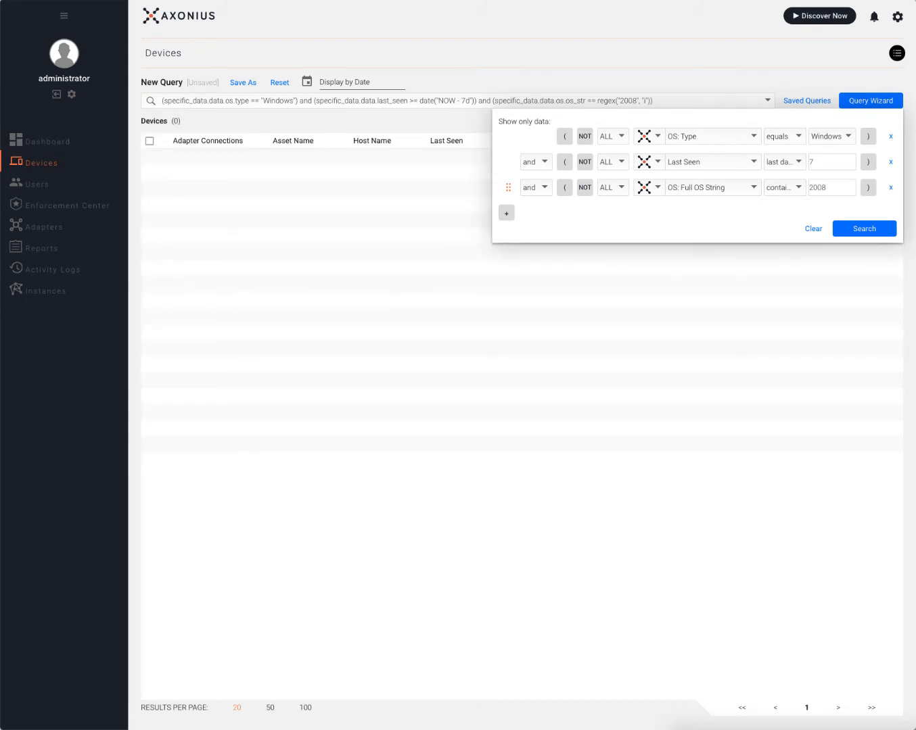
pyautogui.press('BackSpace')
pyautogui.write('12')
pyautogui.press('BackSpace')
pyautogui.write('10')
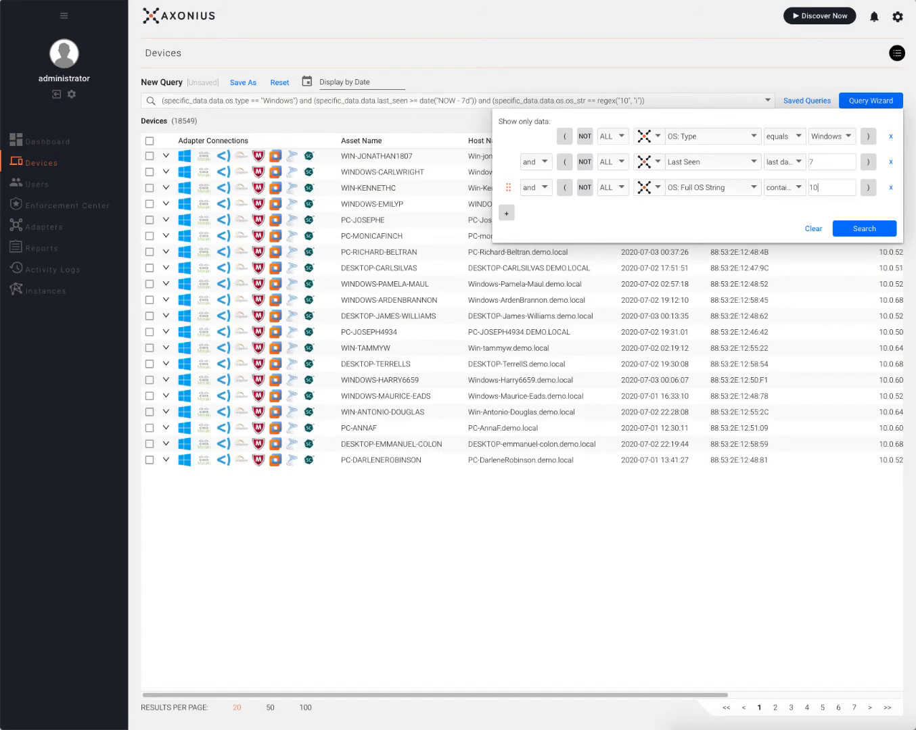
pyautogui.write('windows')
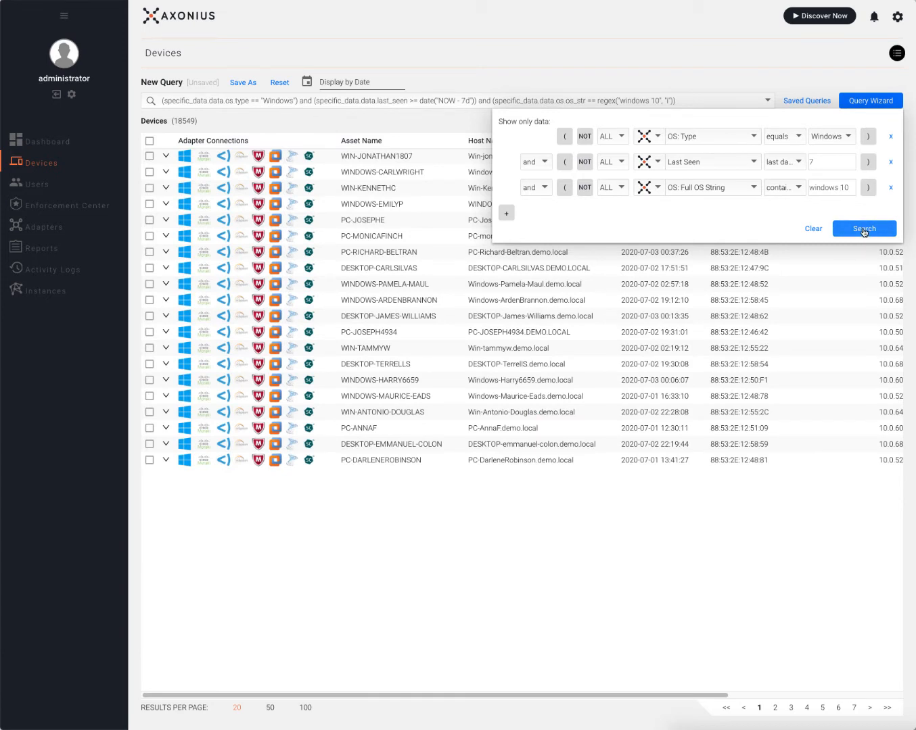
pyautogui.click(864, 229)
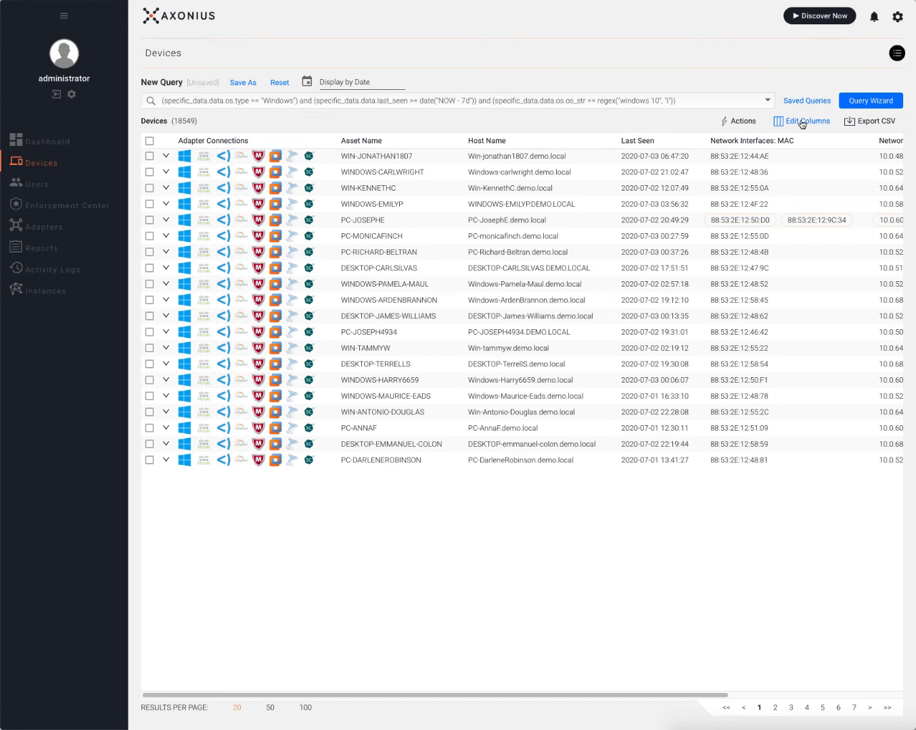
# Add the OS: Full OS String column through Edit Columns and place it after Host Name.
pyautogui.click(802, 122)
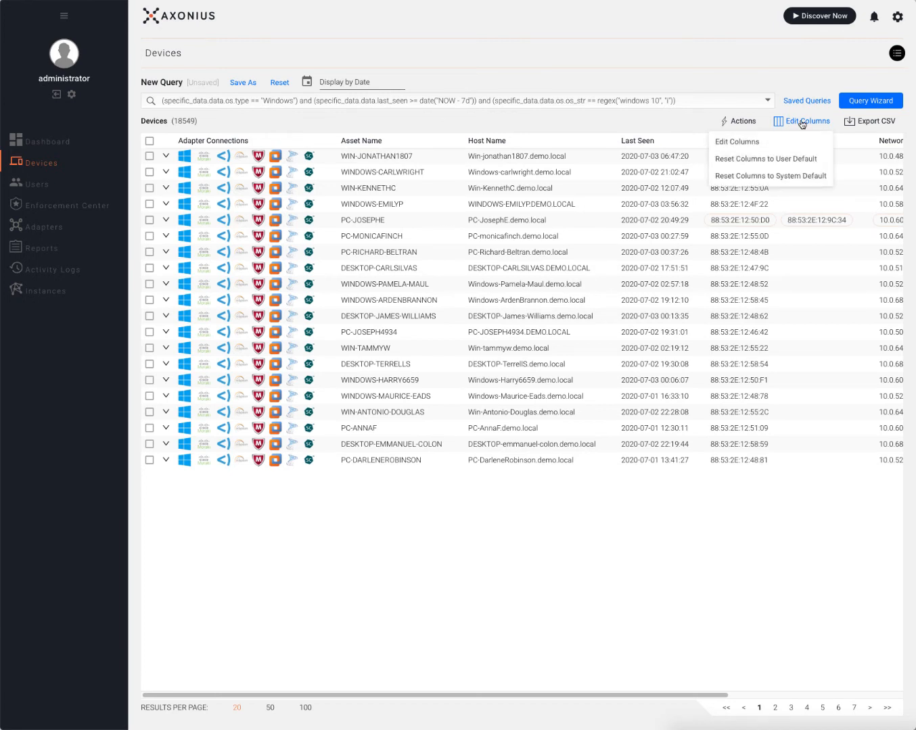
pyautogui.click(756, 142)
pyautogui.click(336, 256)
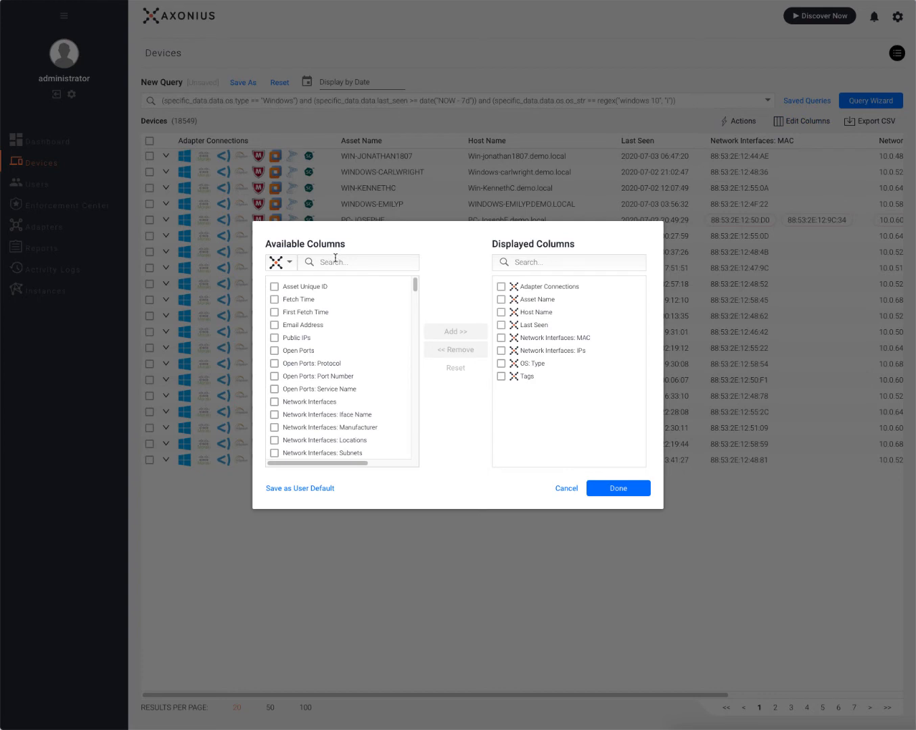
pyautogui.write('full')
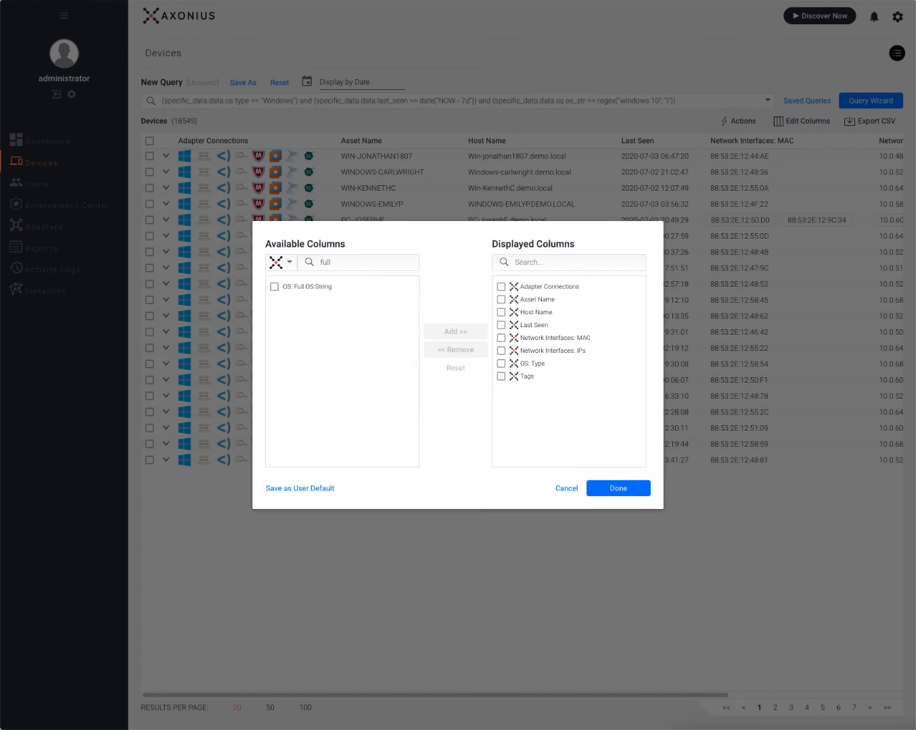
pyautogui.click(329, 288)
pyautogui.click(449, 332)
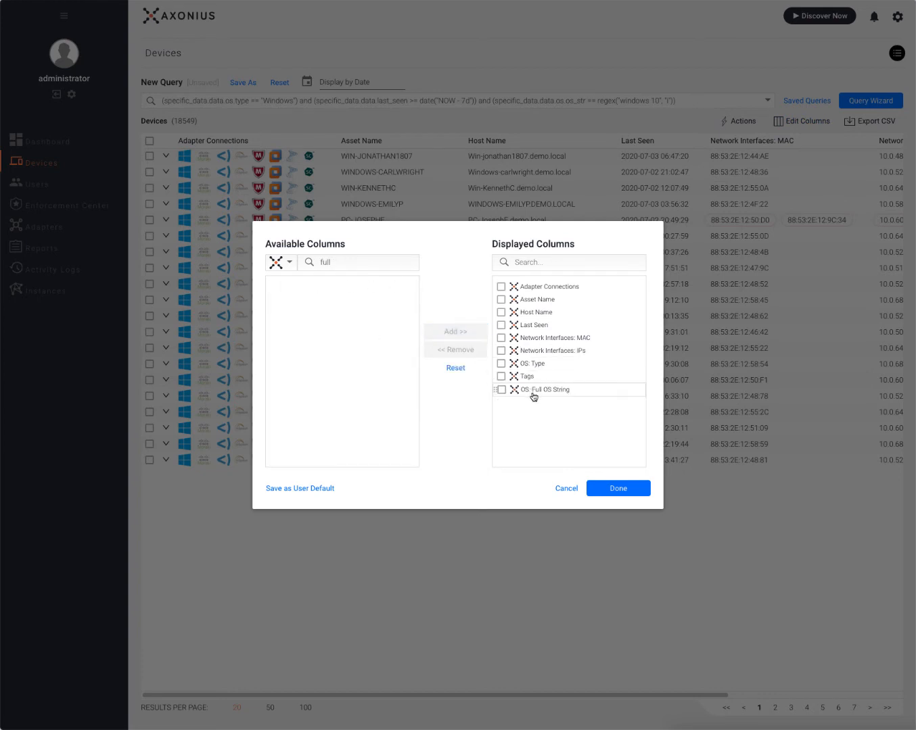
pyautogui.moveTo(531, 396); pyautogui.dragTo(562, 328)
pyautogui.click(622, 486)
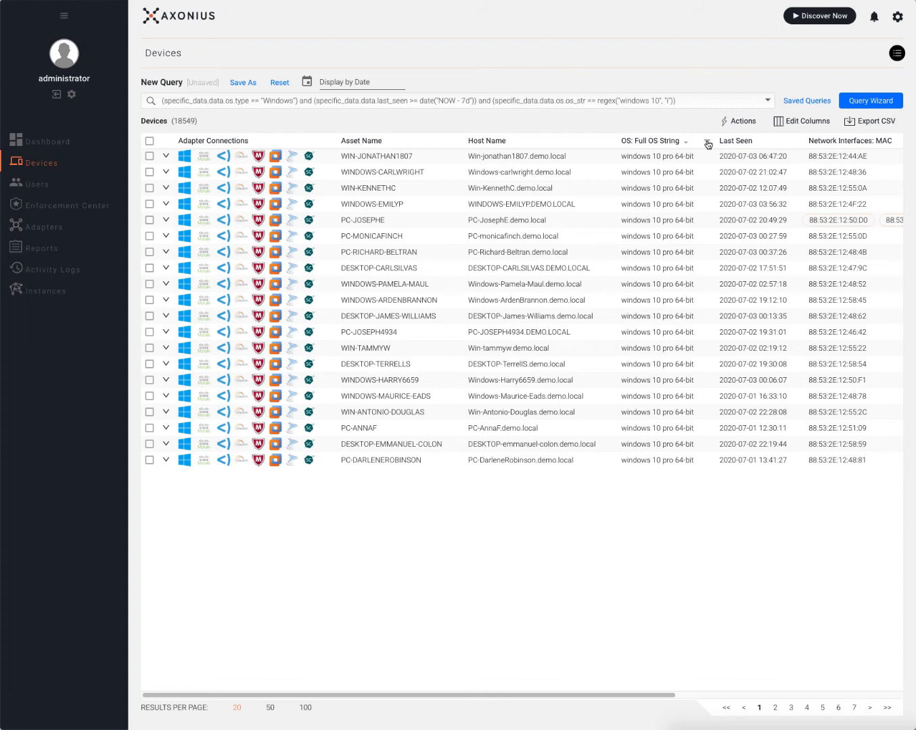
pyautogui.click(708, 143)
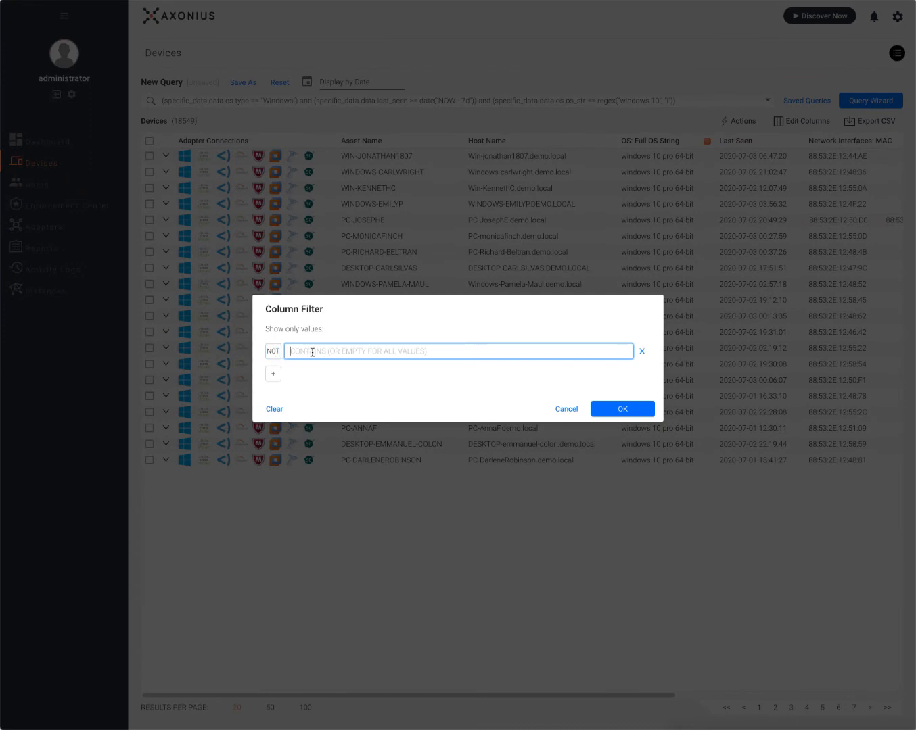
pyautogui.write('windows 10 pro 64-bit')
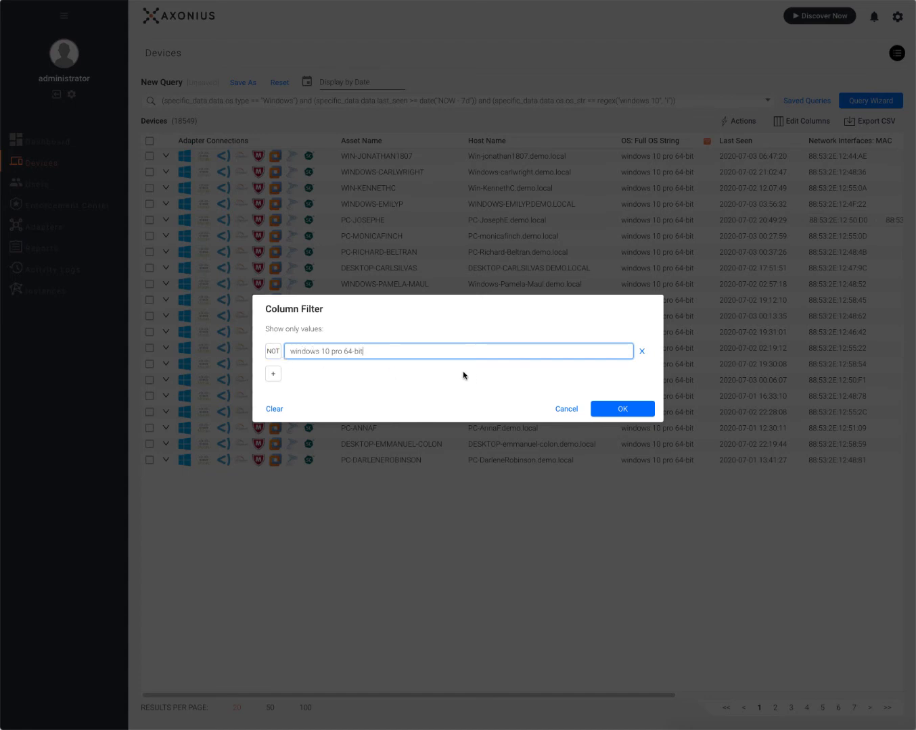
pyautogui.click(273, 351)
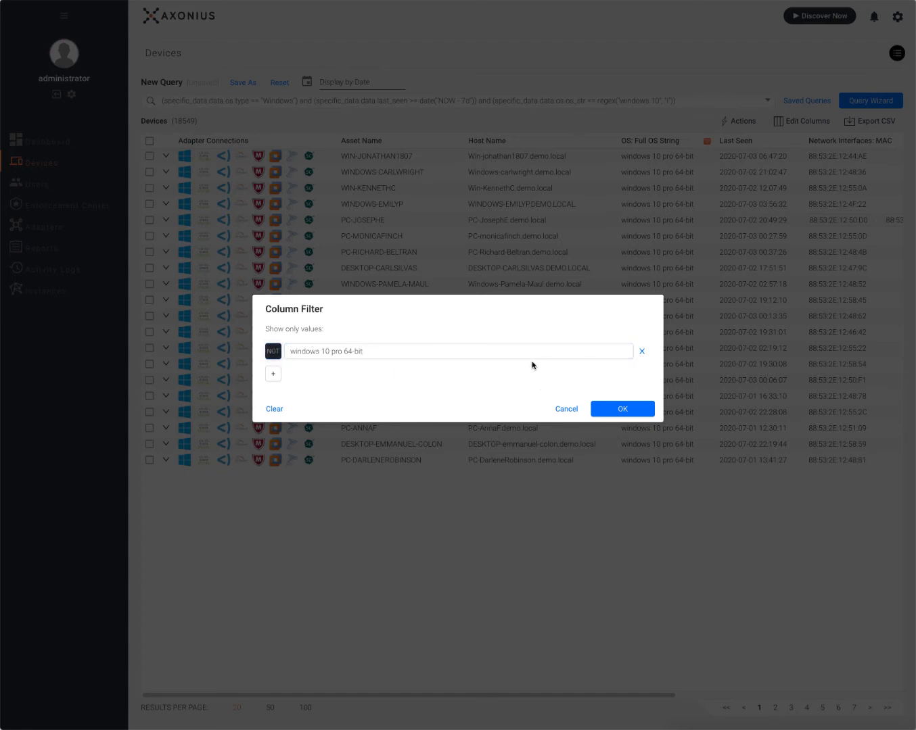
pyautogui.click(623, 409)
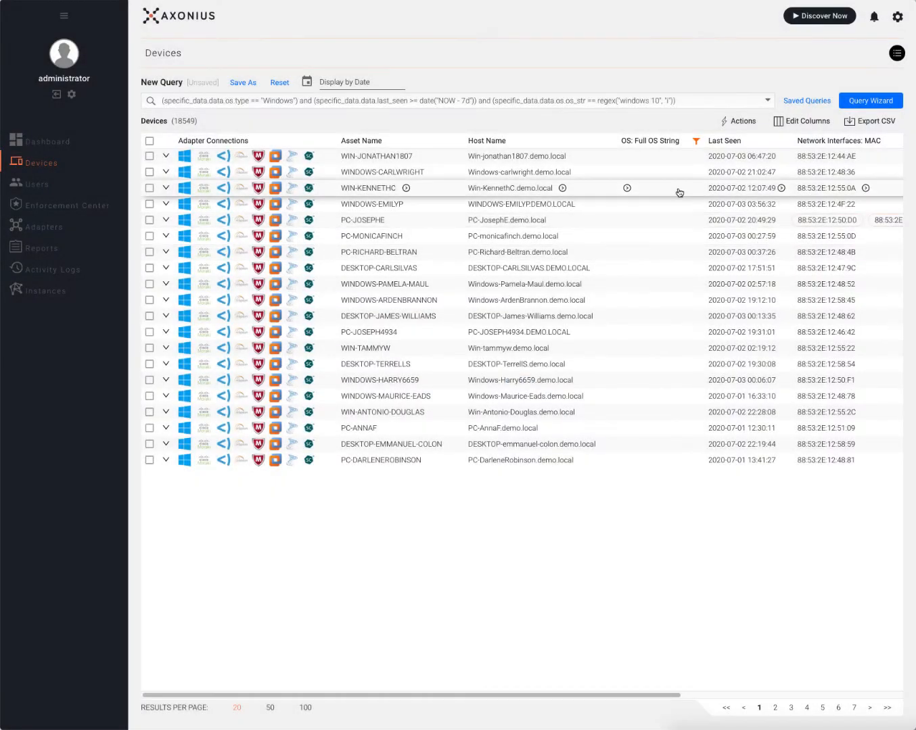
pyautogui.click(695, 142)
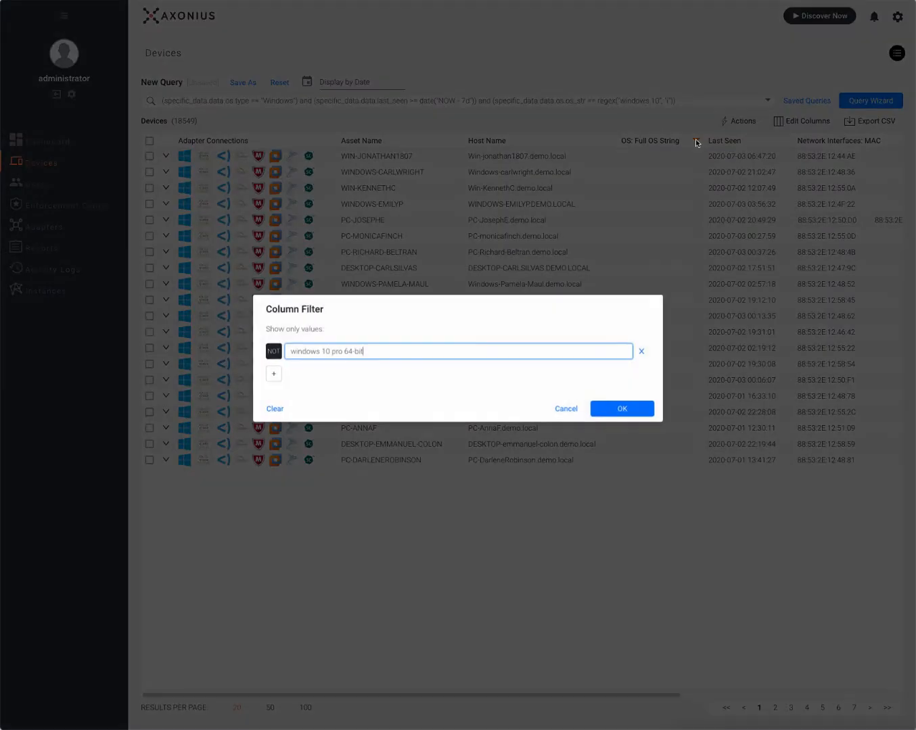
pyautogui.click(643, 353)
pyautogui.click(619, 410)
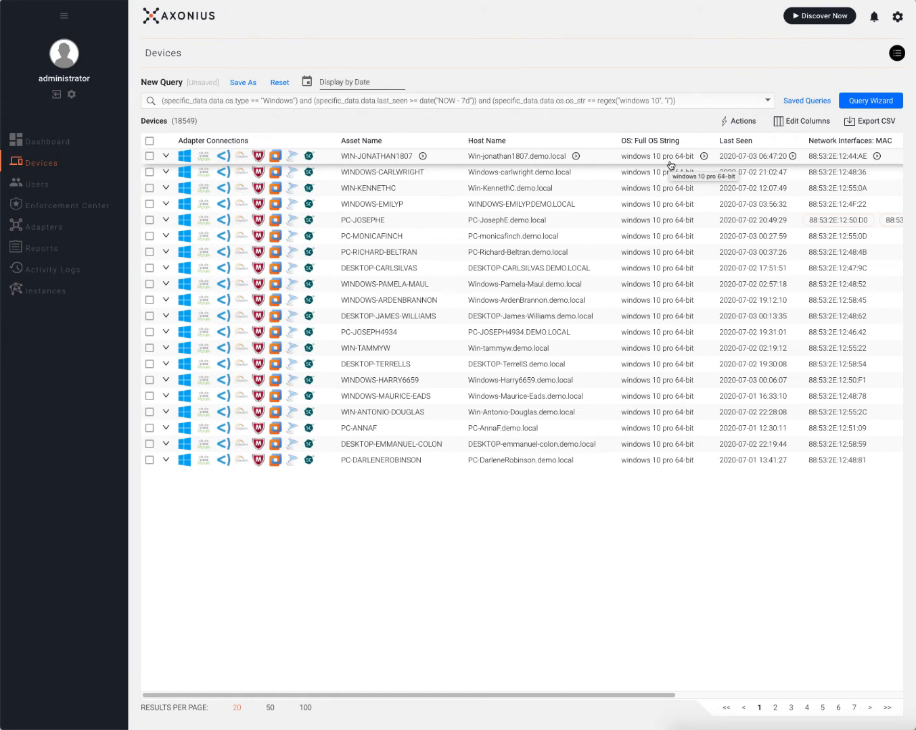
# Clear the query and start an Adapter Connections count = 1 condition.
pyautogui.click(868, 102)
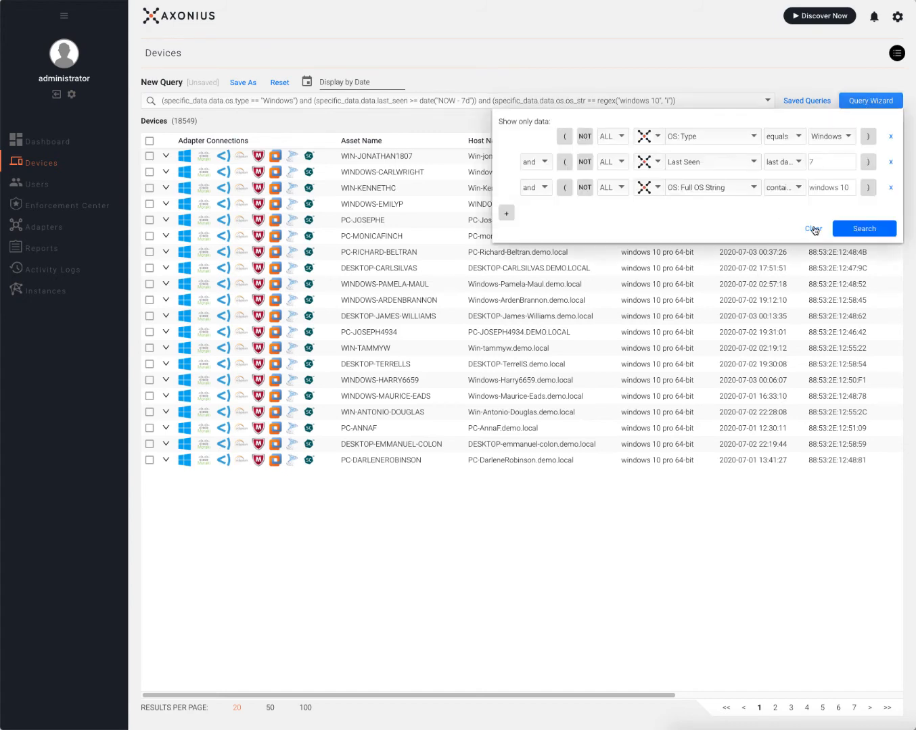
pyautogui.click(813, 230)
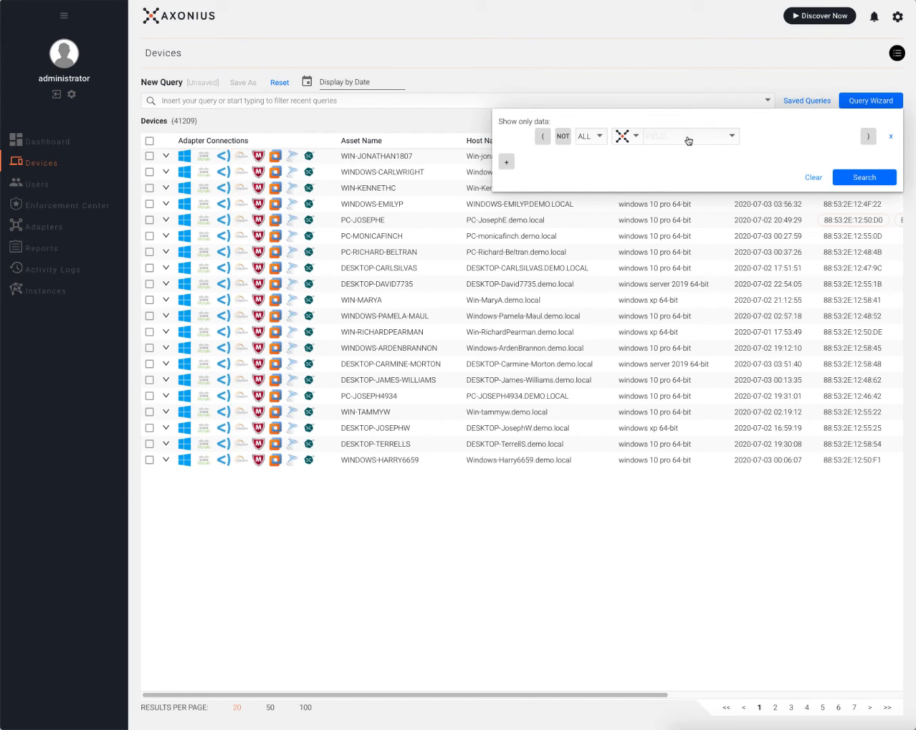
pyautogui.click(686, 139)
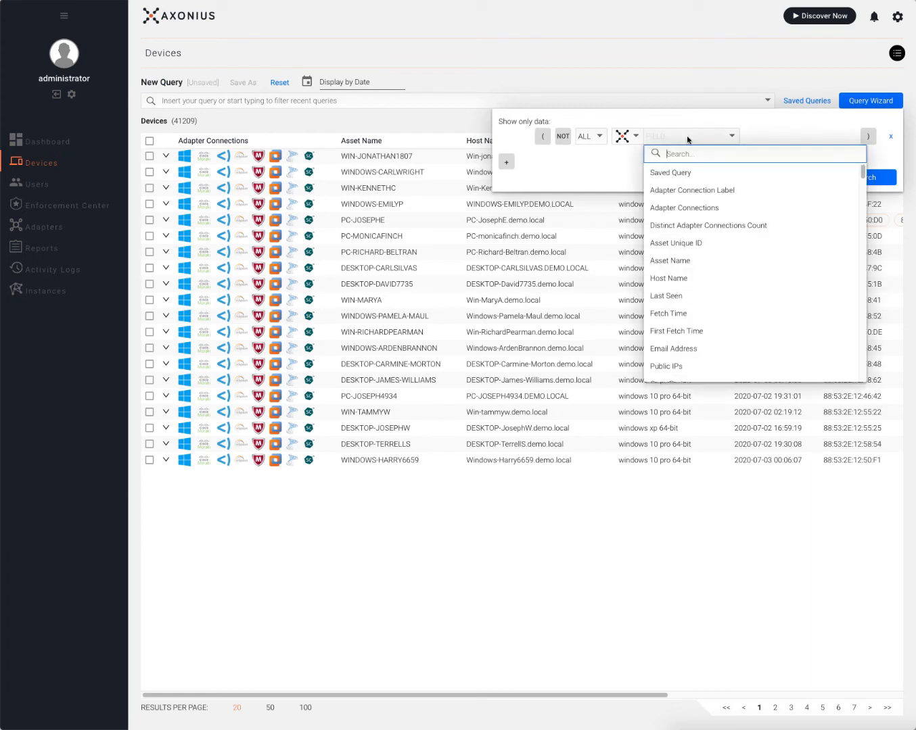
pyautogui.click(677, 207)
pyautogui.click(762, 138)
pyautogui.click(760, 155)
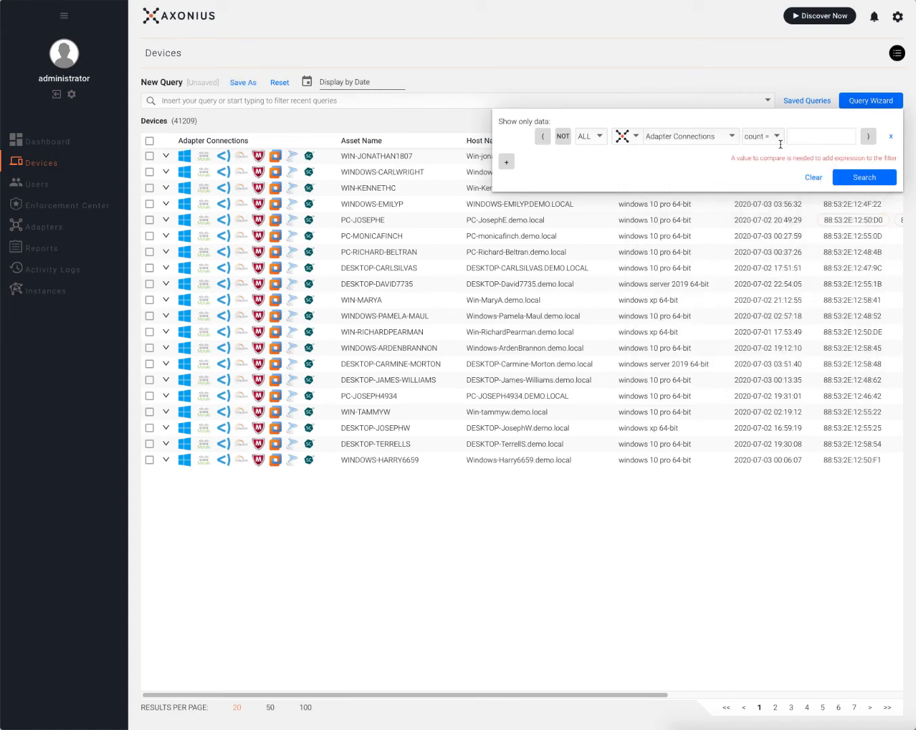
pyautogui.click(851, 133)
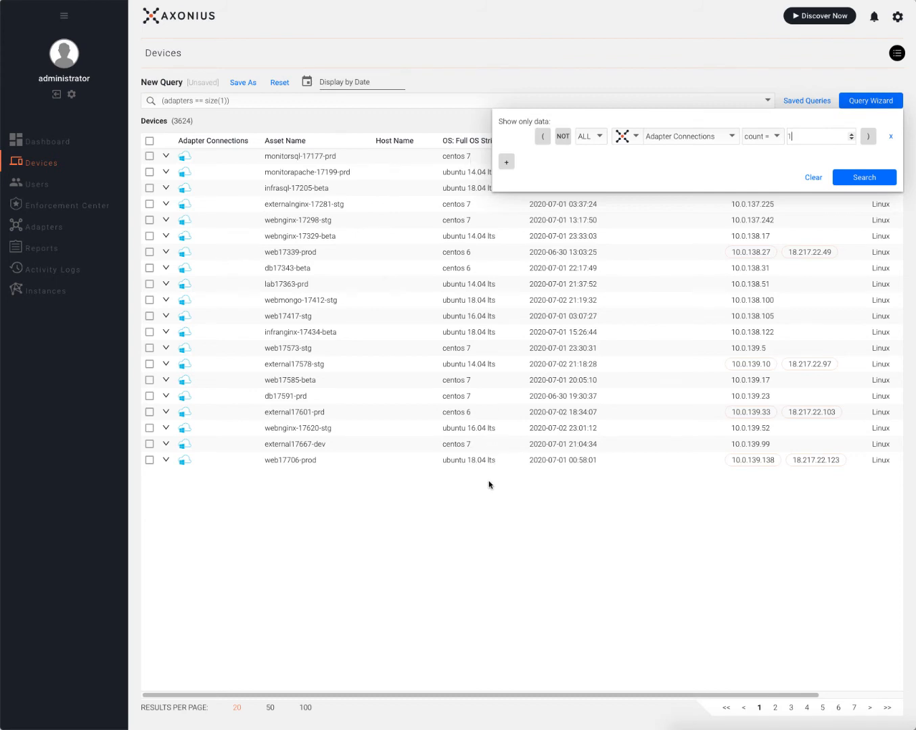
# Add a condition requiring a ForeScout CounterACT ID to exist and run the query, giving 1161 devices.
pyautogui.click(507, 163)
pyautogui.click(696, 165)
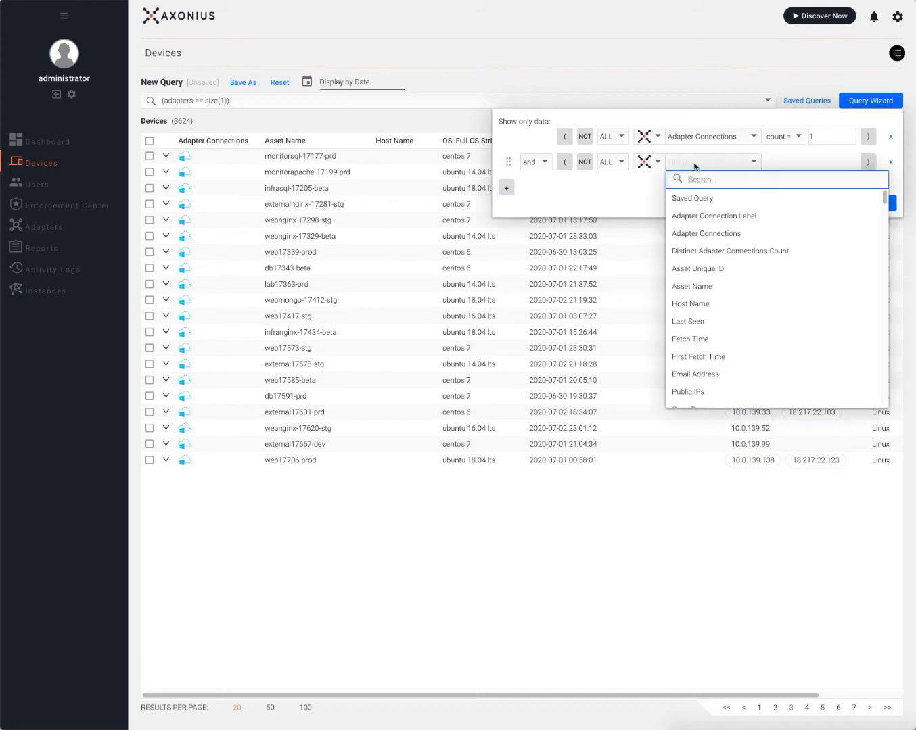
pyautogui.click(696, 167)
pyautogui.click(648, 163)
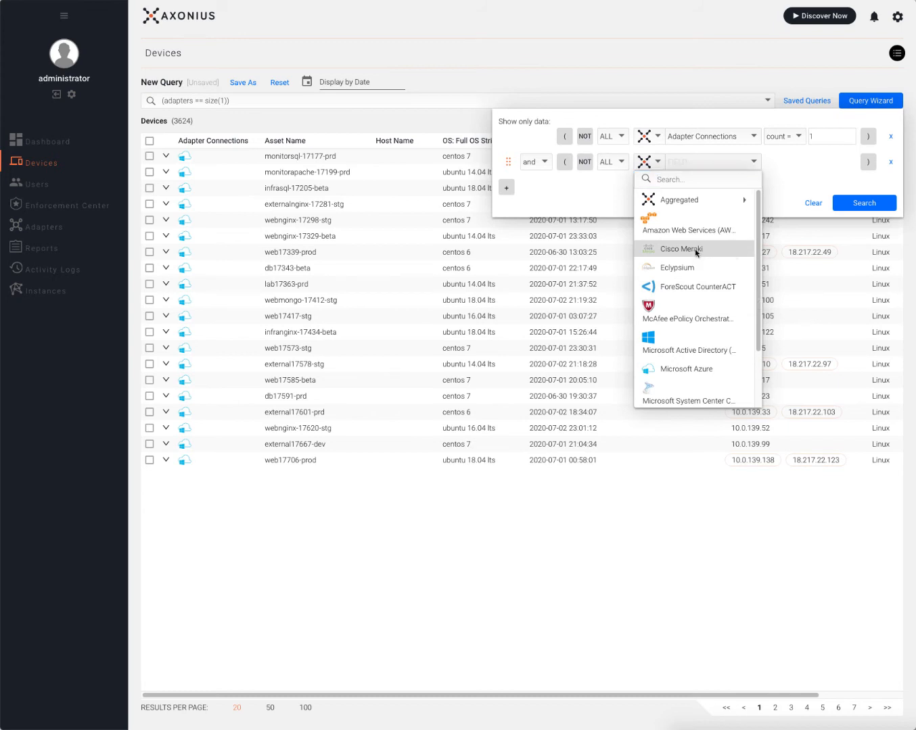
pyautogui.click(696, 252)
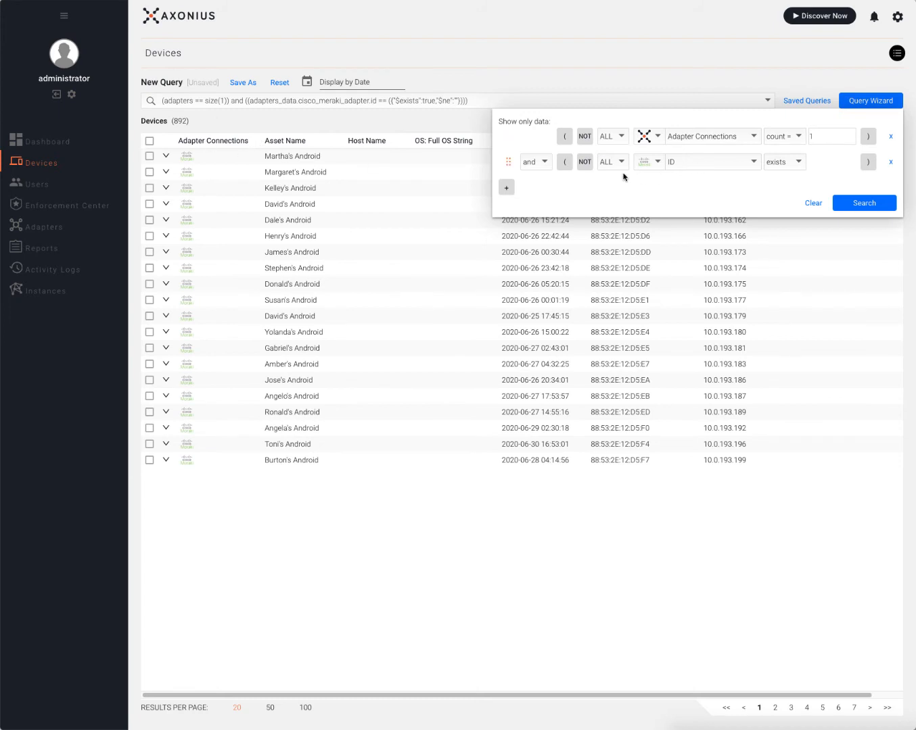
pyautogui.click(646, 163)
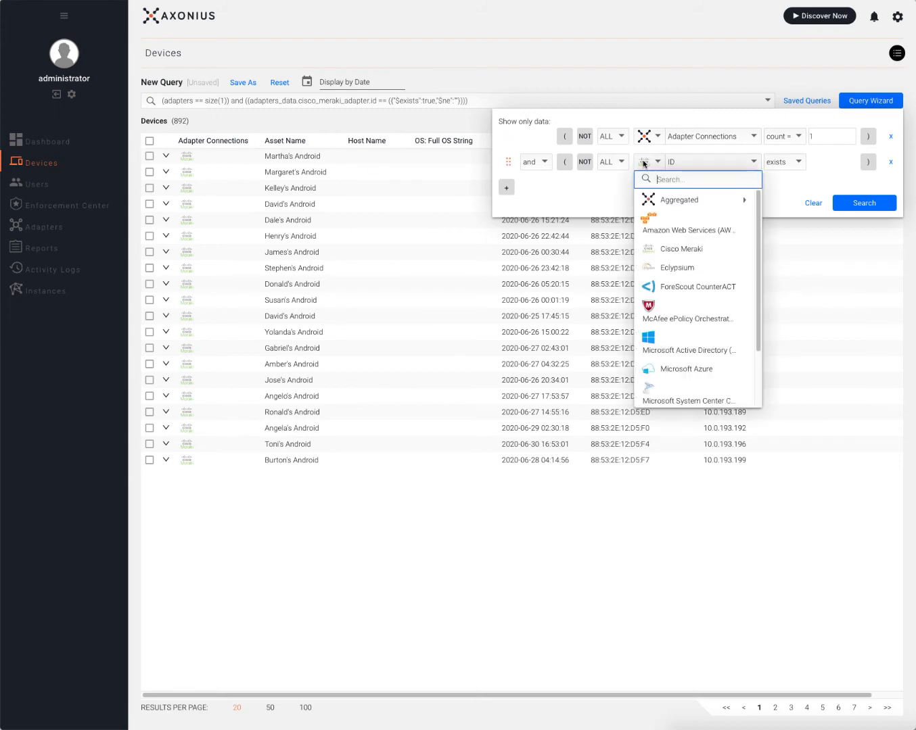
pyautogui.click(683, 286)
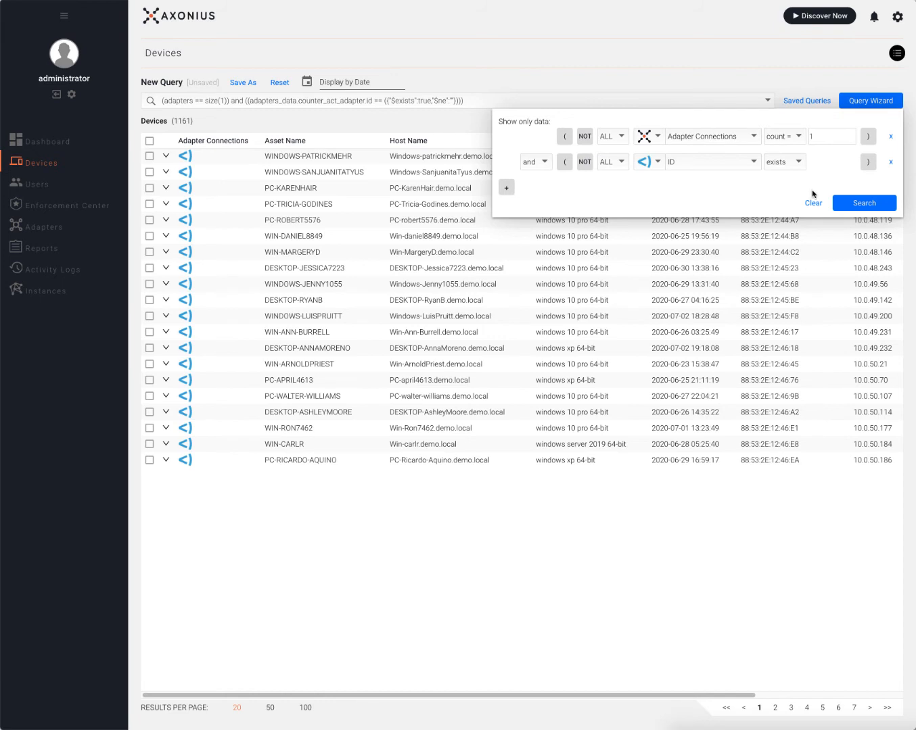
pyautogui.click(855, 204)
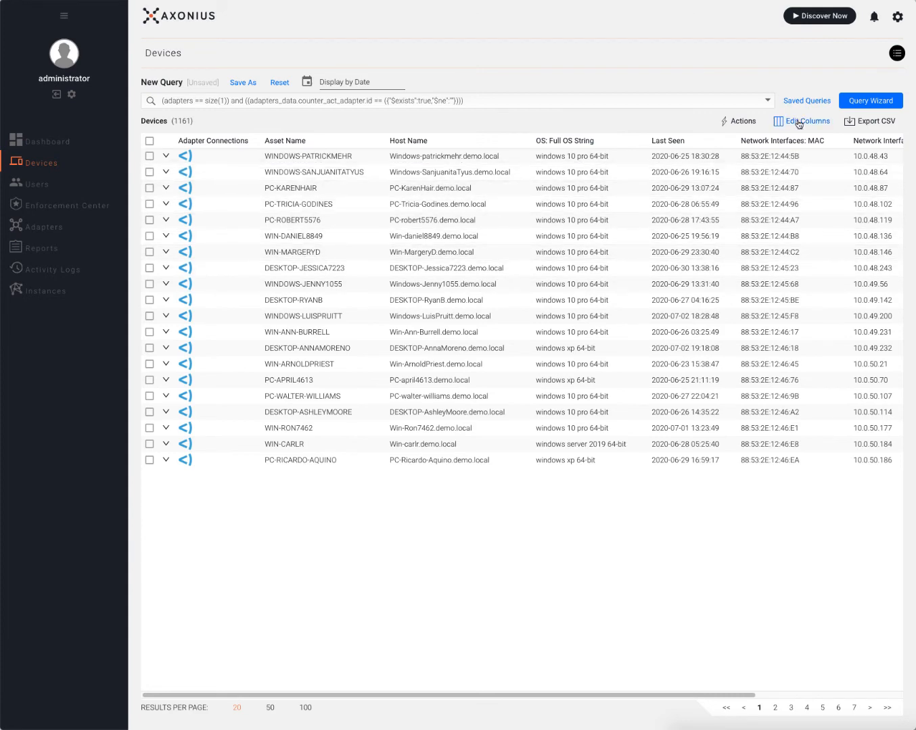
# Add the Network Interfaces: Manufacturer column to the device table, placed right after Last Seen.
pyautogui.click(798, 122)
pyautogui.click(760, 143)
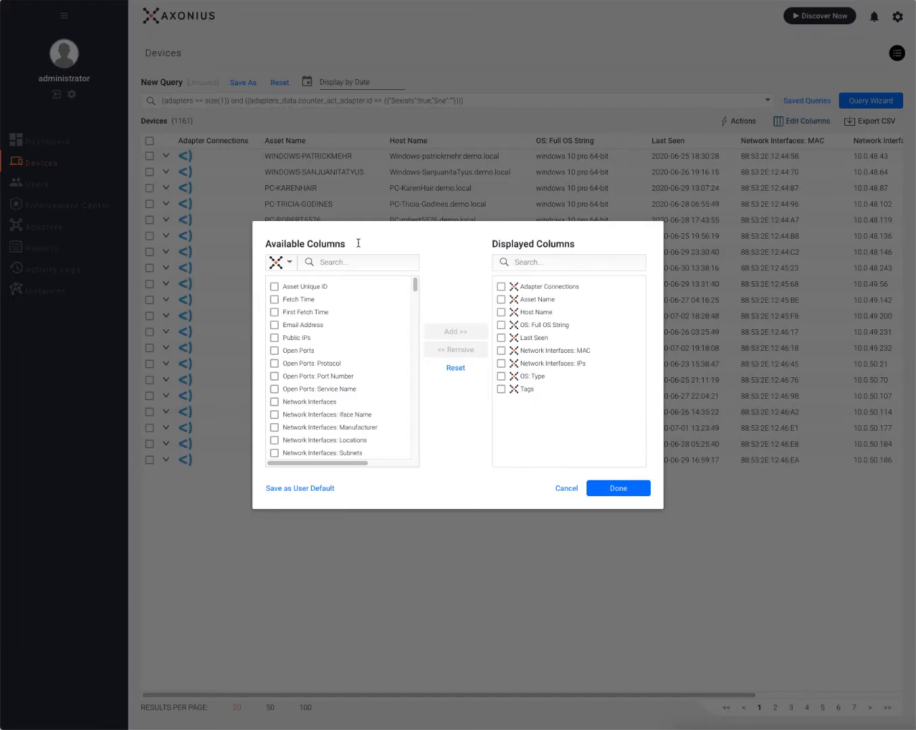
pyautogui.write('manu')
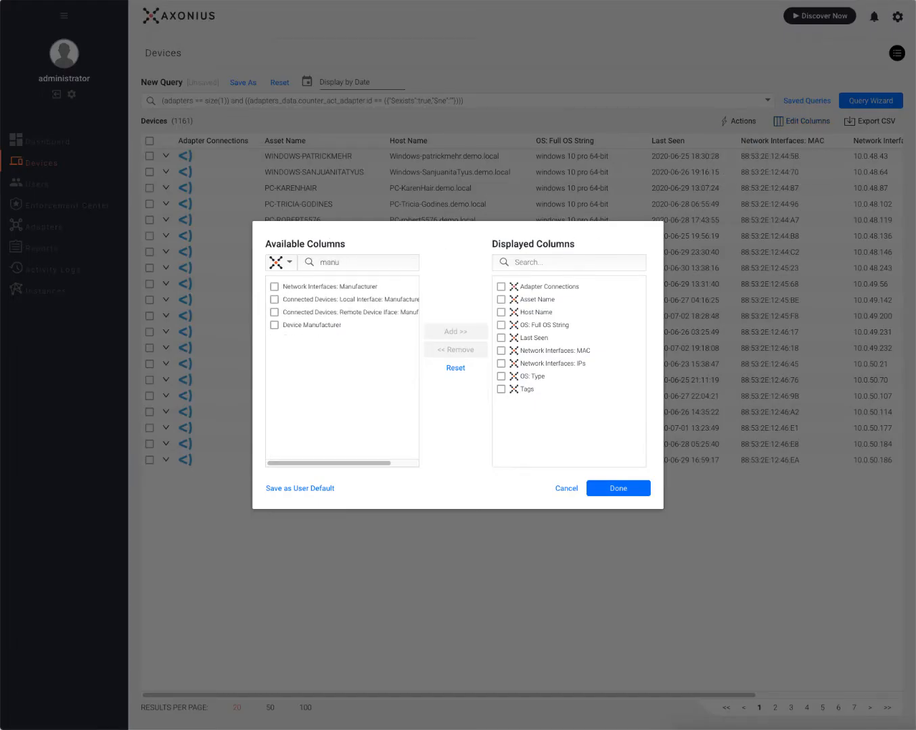
pyautogui.click(318, 287)
pyautogui.click(455, 332)
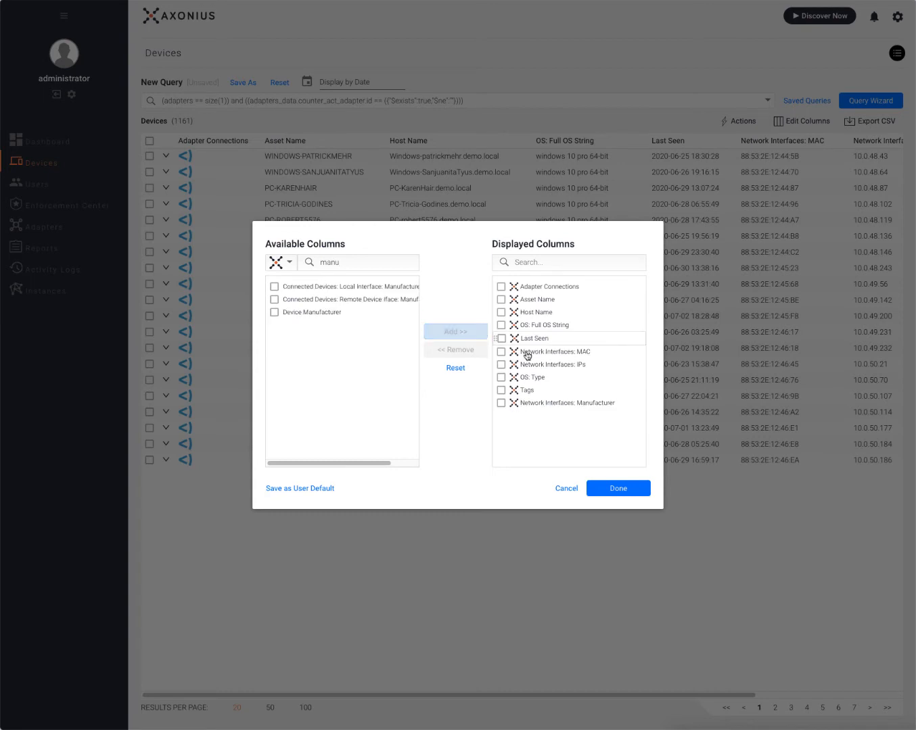
pyautogui.moveTo(561, 404); pyautogui.dragTo(570, 359)
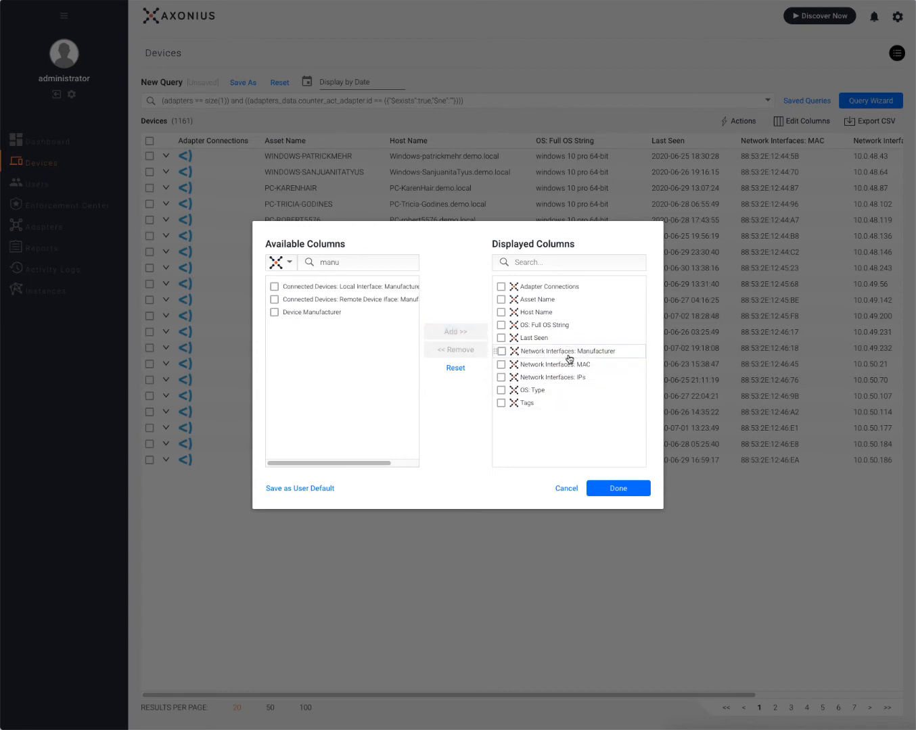
pyautogui.click(619, 489)
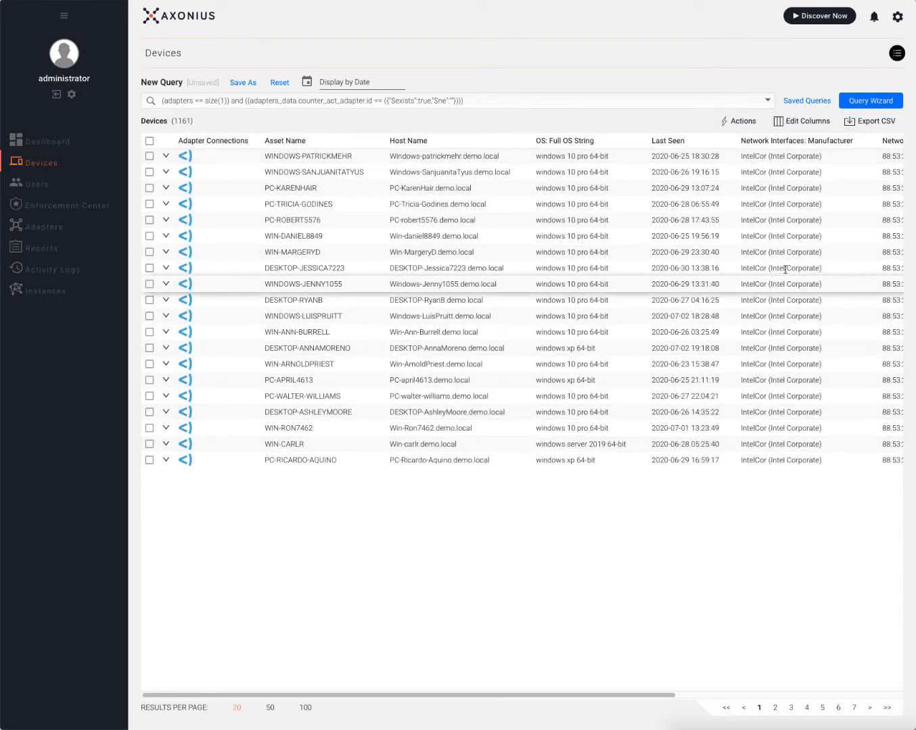
# Add a third query condition: Network Interfaces: Manufacturer contains 'intel', with NOT left off.
pyautogui.click(858, 101)
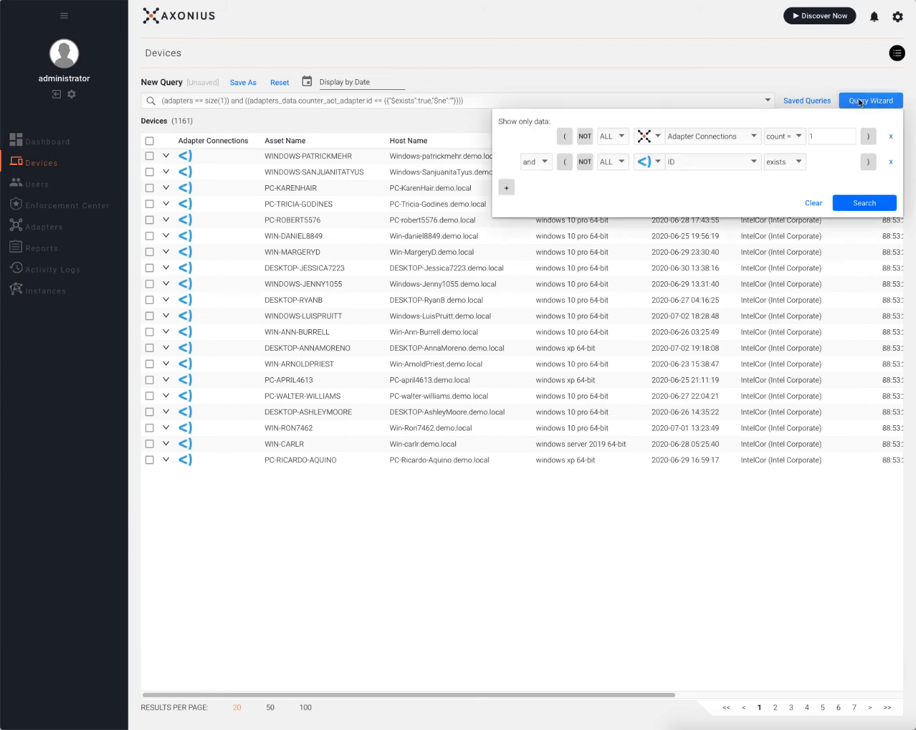
pyautogui.click(507, 190)
pyautogui.click(686, 192)
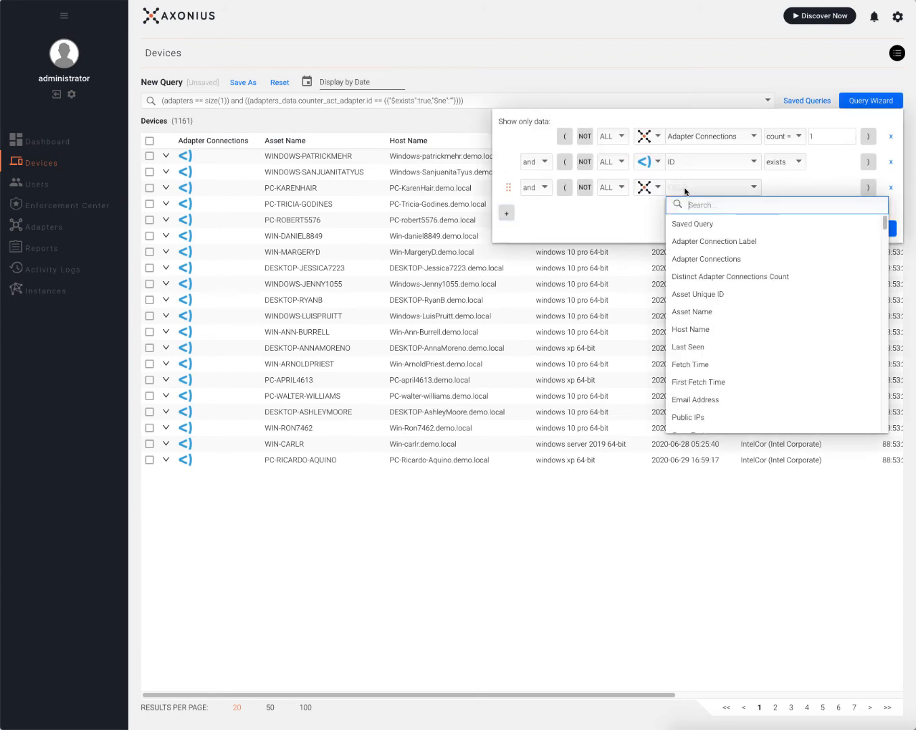
pyautogui.write('manu')
pyautogui.click(720, 224)
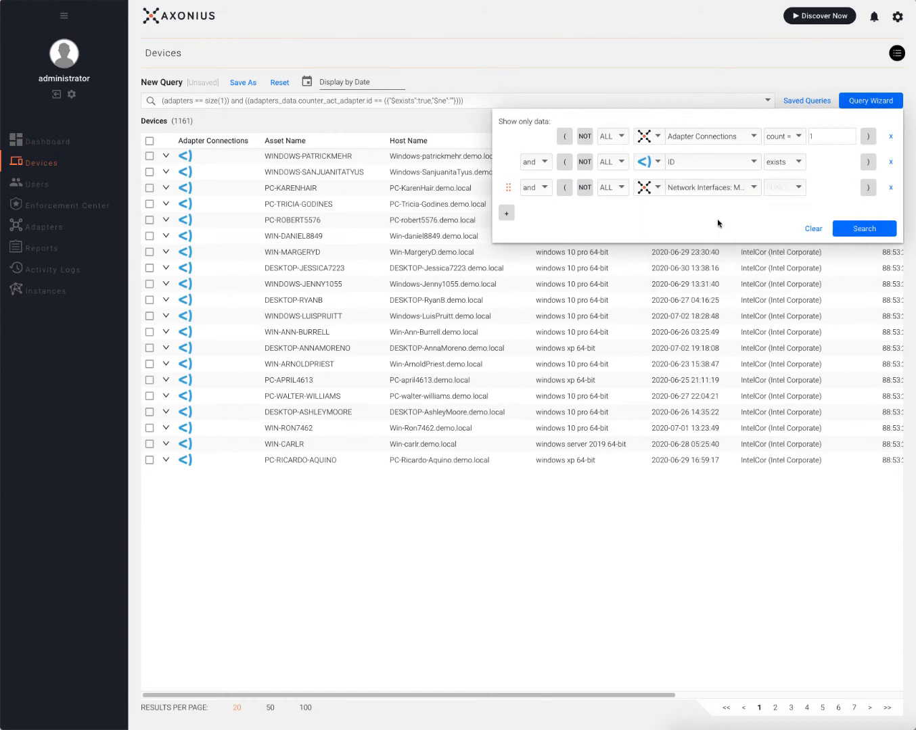
pyautogui.click(783, 192)
pyautogui.click(785, 205)
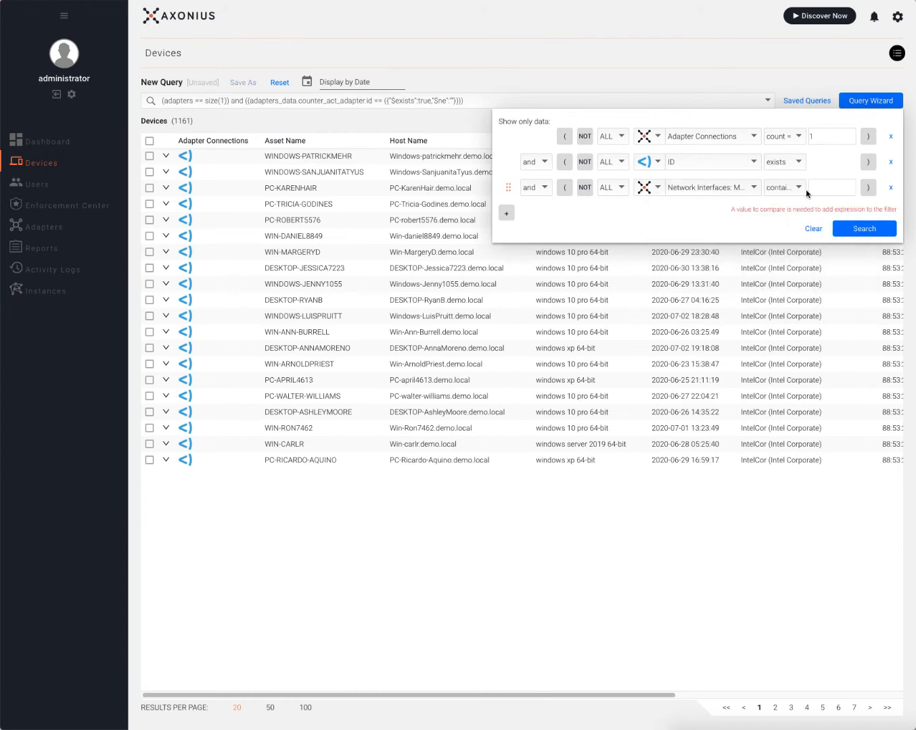
pyautogui.write('intel')
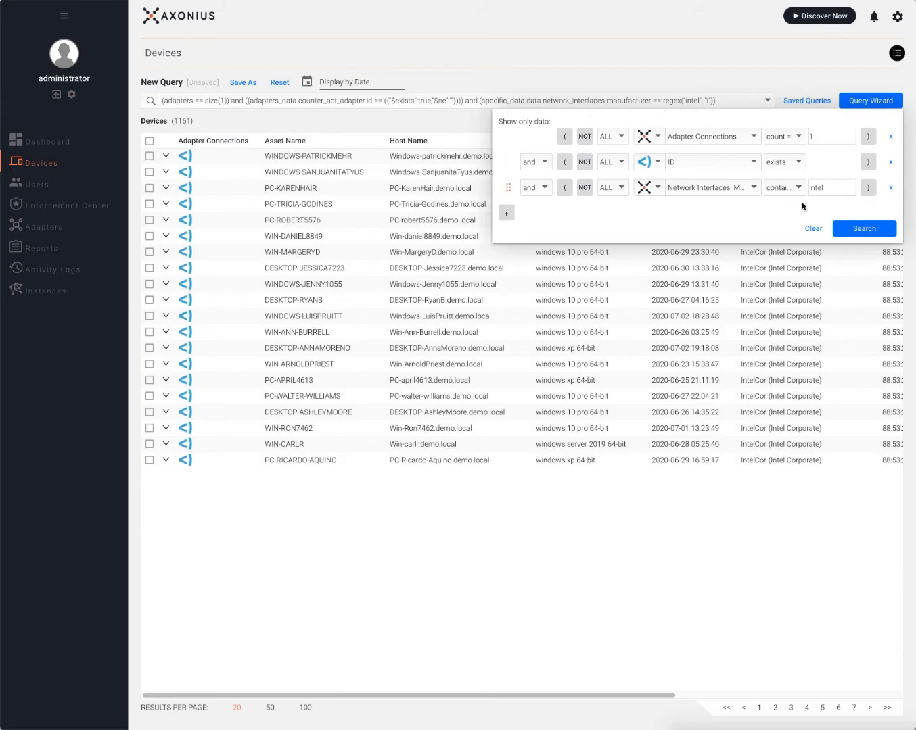
pyautogui.click(585, 187)
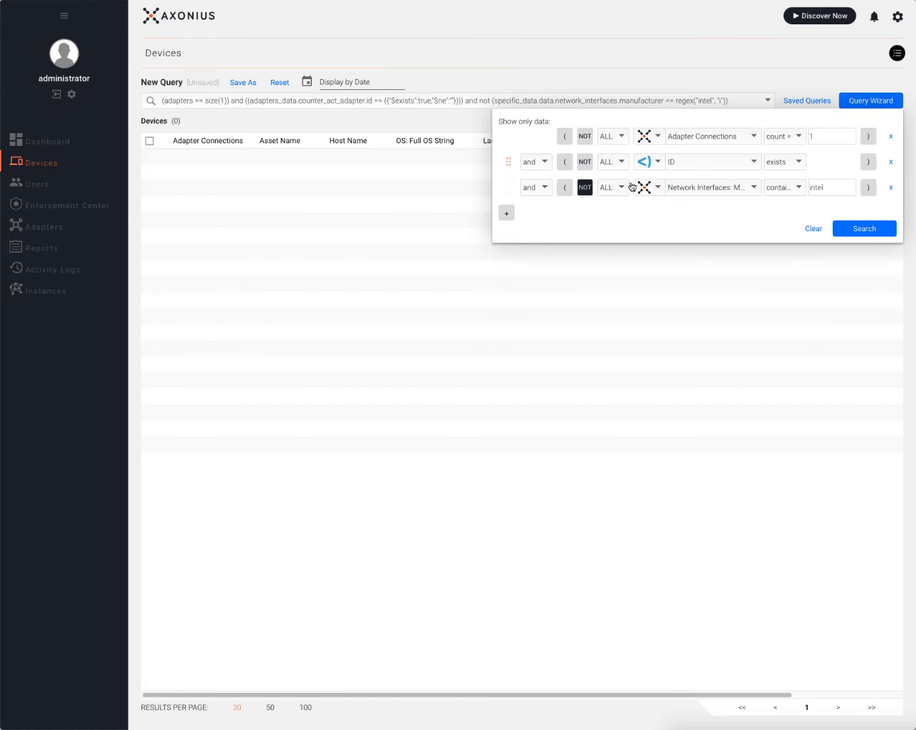
pyautogui.click(586, 190)
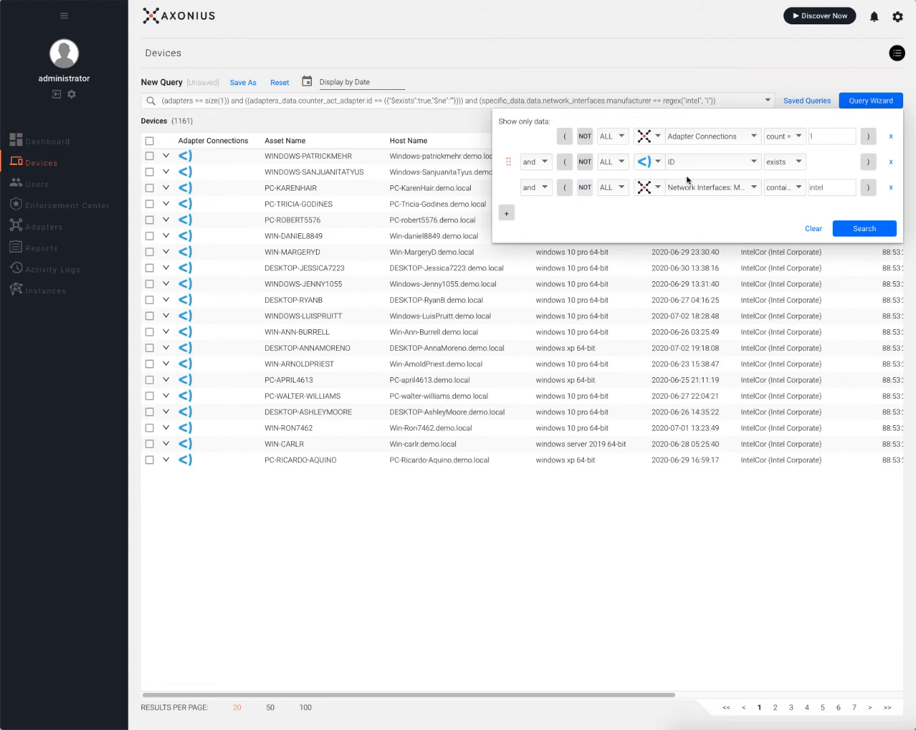
pyautogui.click(845, 77)
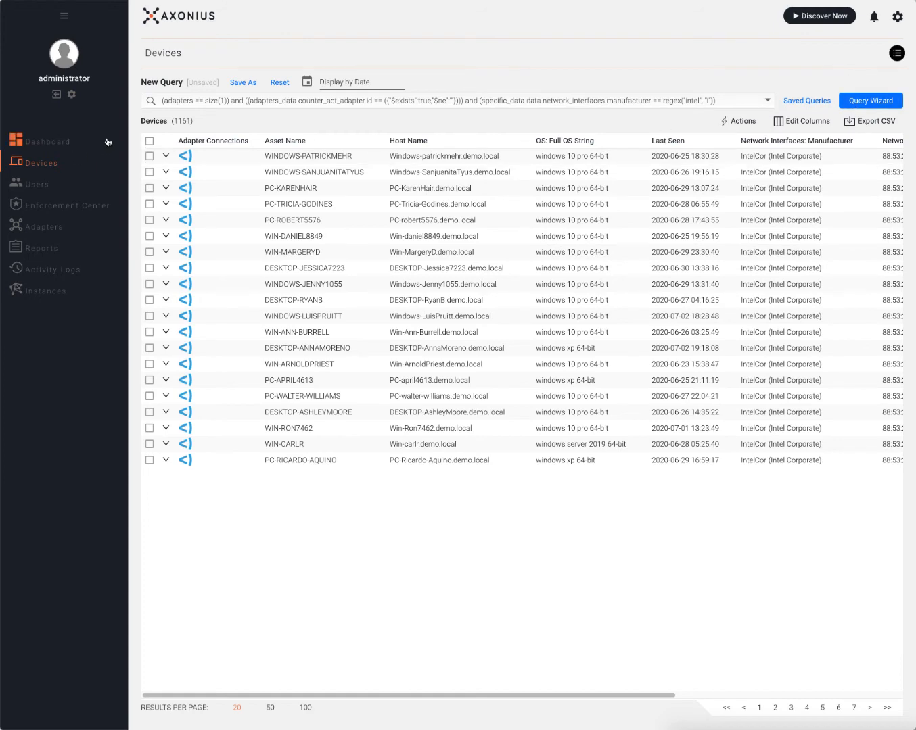
# Reset the query and search devices for IP address 10.0.52.27.
pyautogui.click(284, 87)
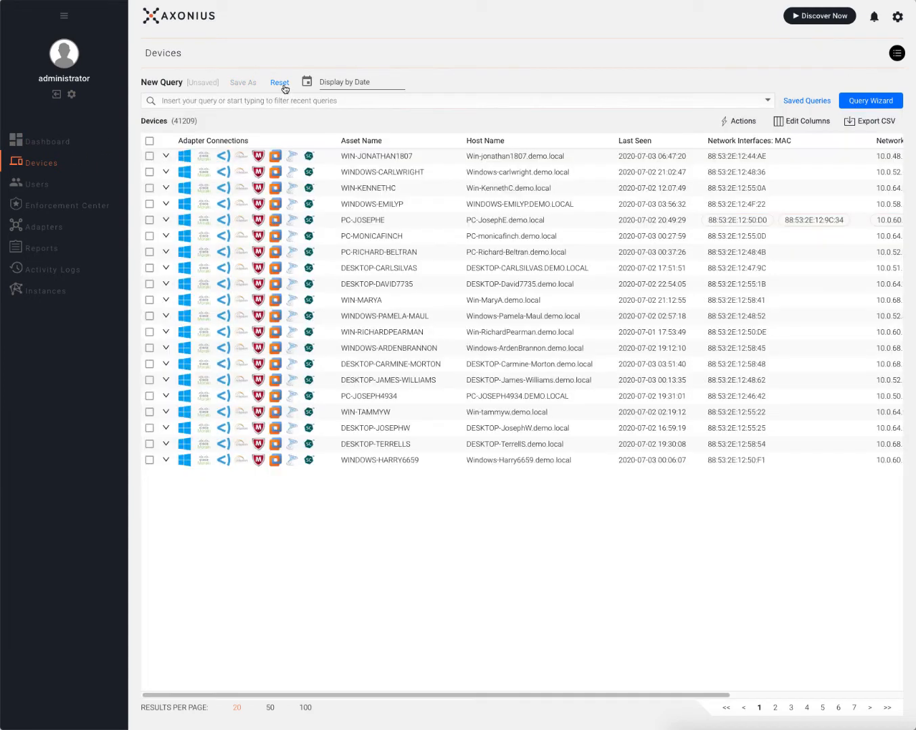
pyautogui.click(247, 101)
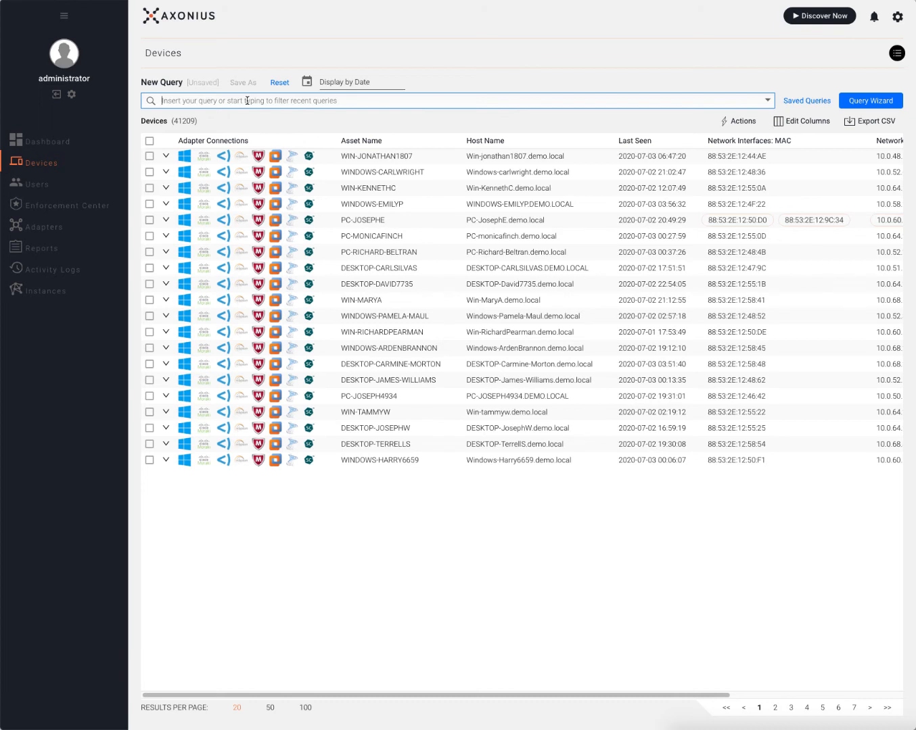
pyautogui.write('10.0.52.27')
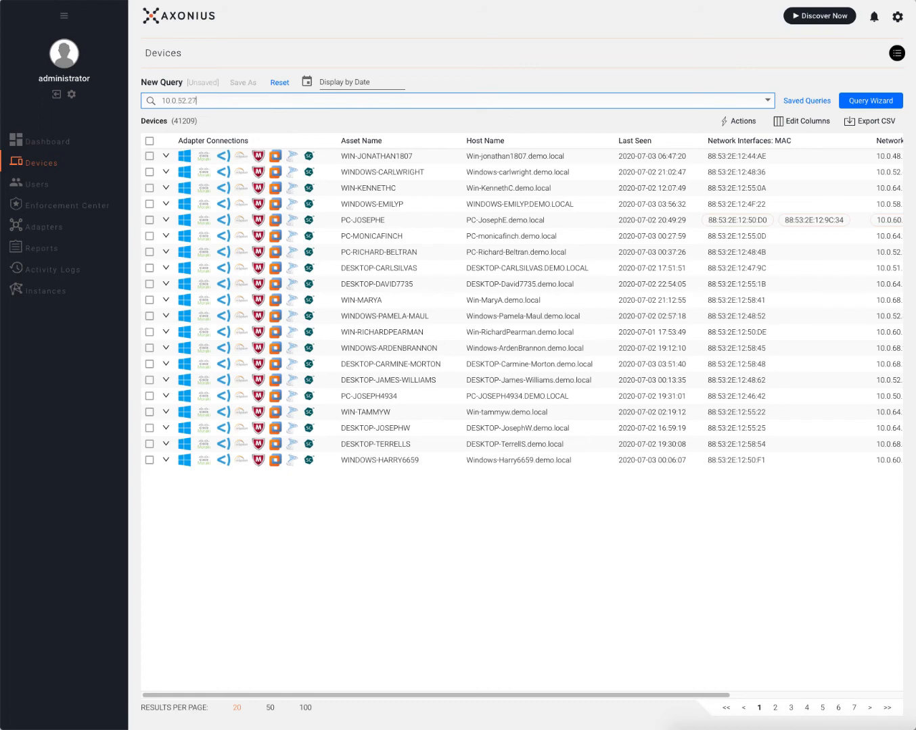
pyautogui.press('Return')
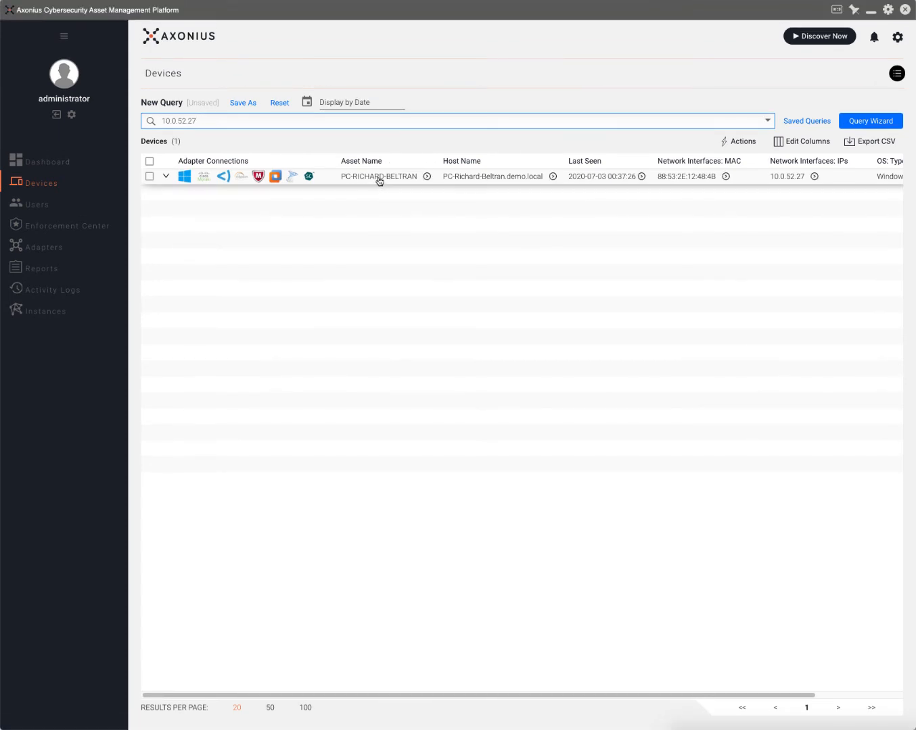
# Open the matching device and view its Eclypsium, McAfee ePO, SCCM, ForeScout, Active Directory, Meraki and Tenable.sc data.
pyautogui.click(381, 179)
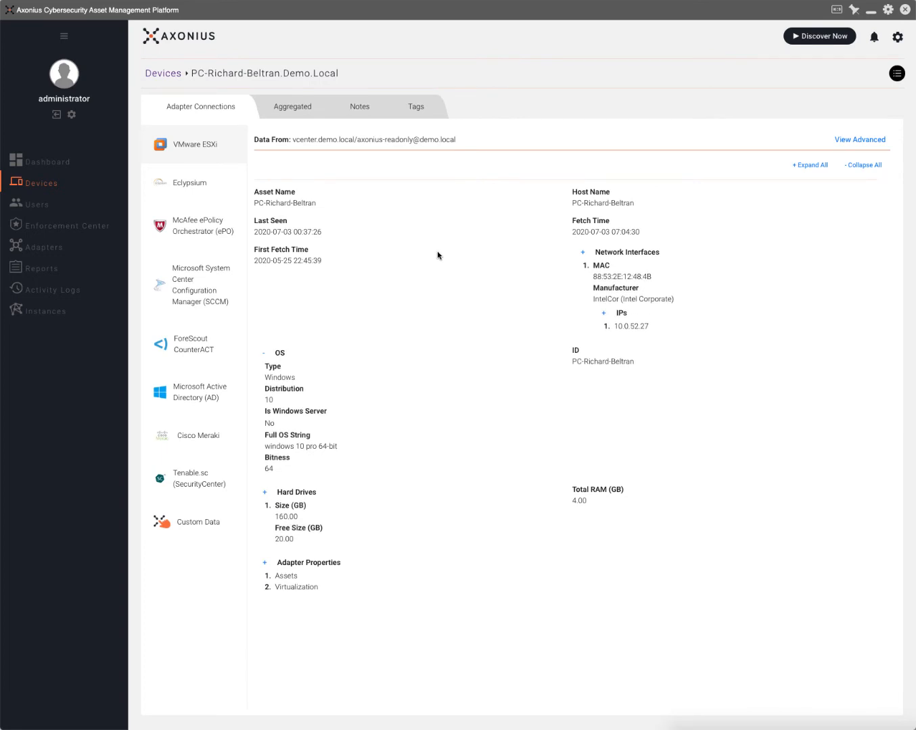
pyautogui.click(196, 197)
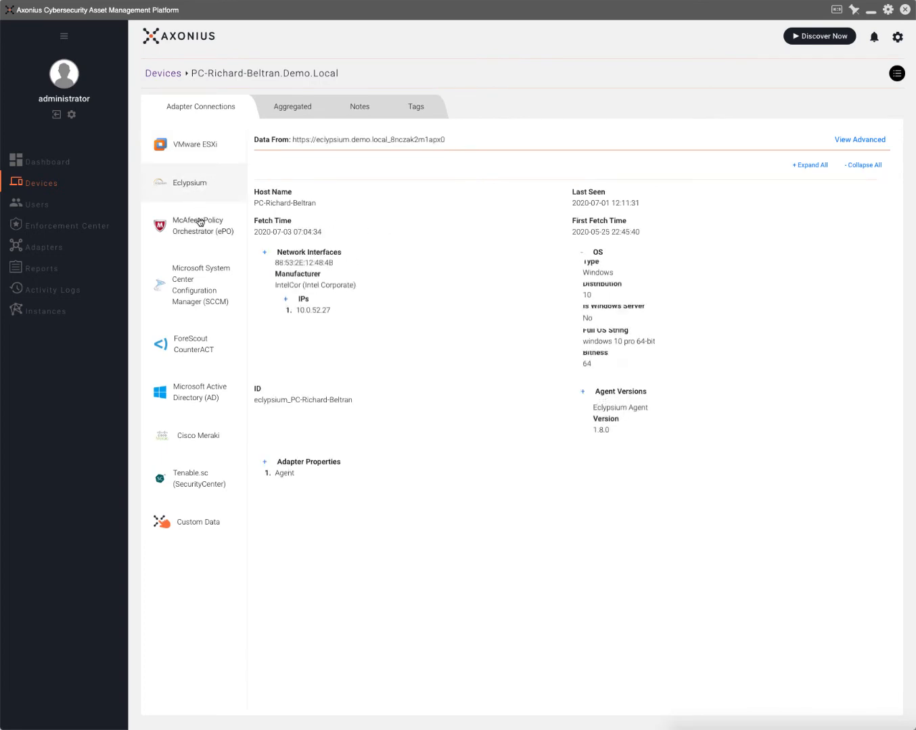
pyautogui.click(198, 223)
pyautogui.click(198, 278)
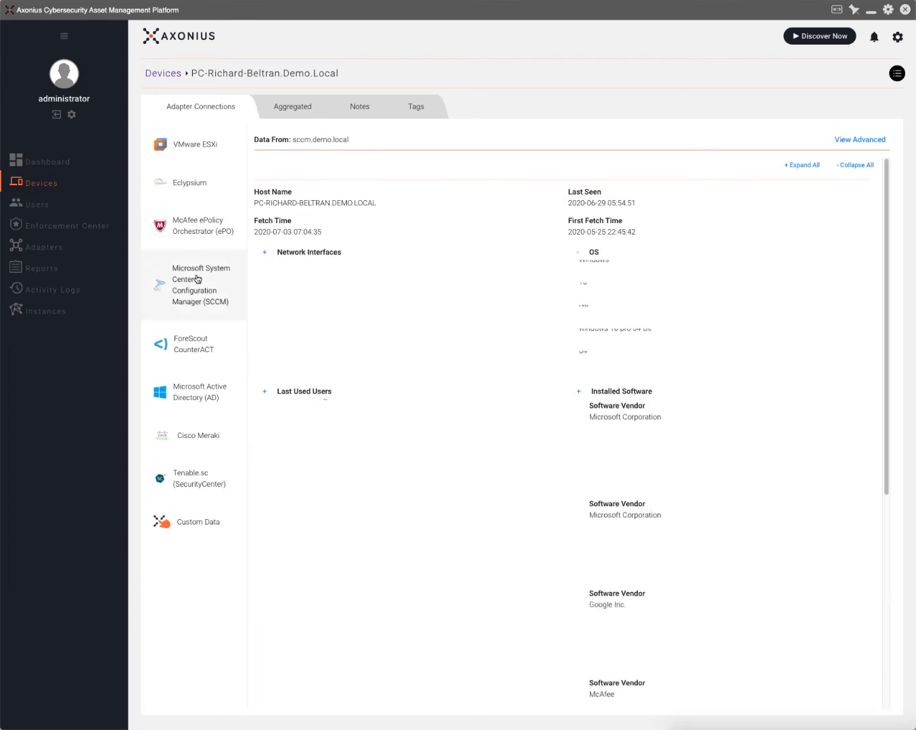
pyautogui.click(191, 344)
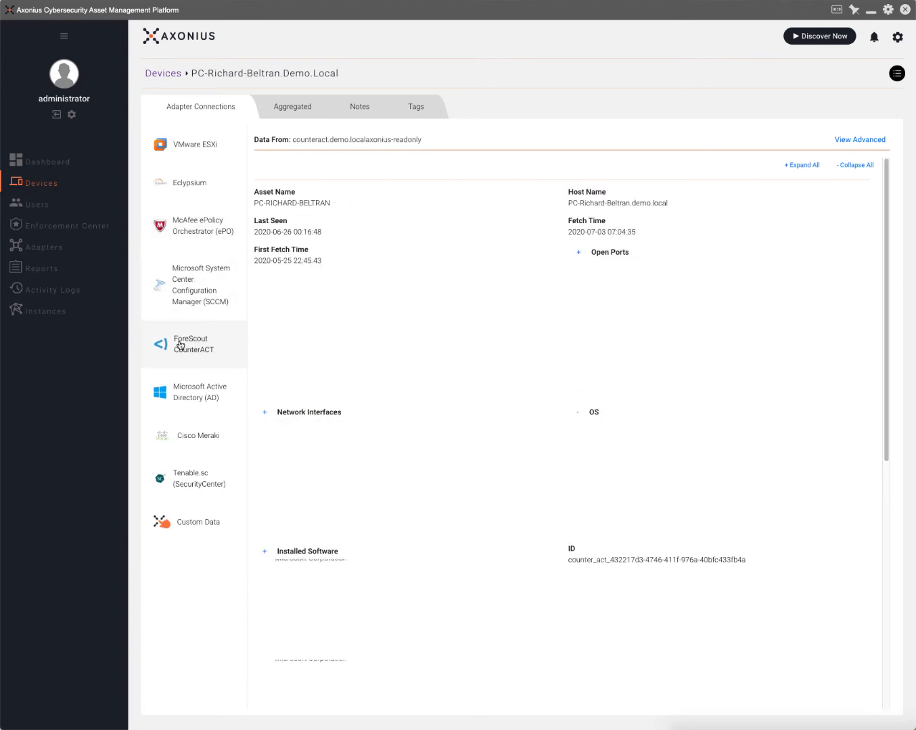
pyautogui.click(194, 395)
pyautogui.click(195, 434)
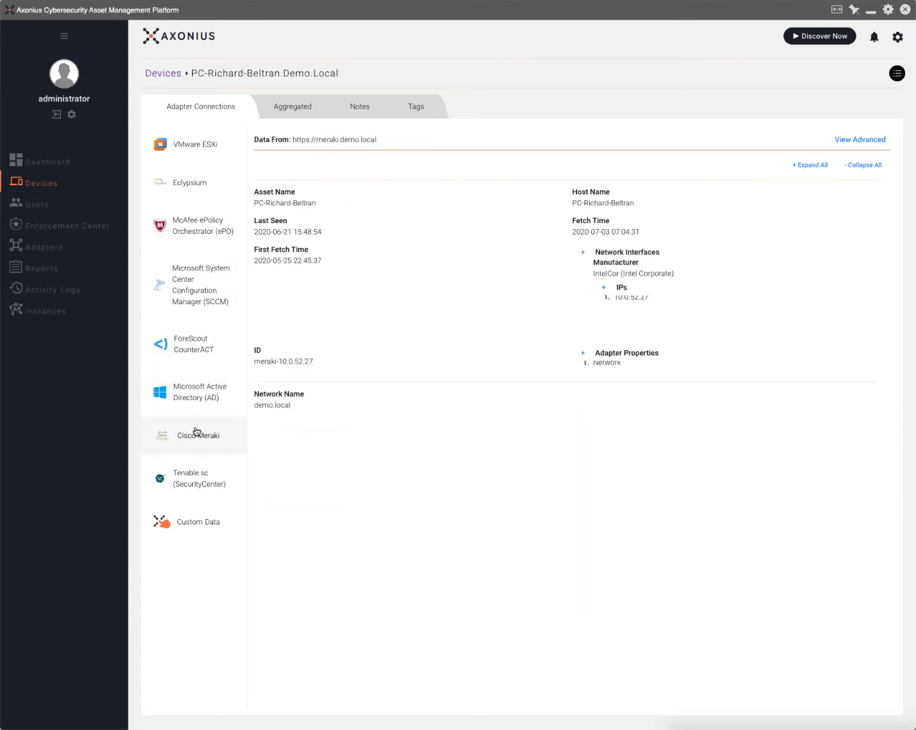
pyautogui.click(191, 482)
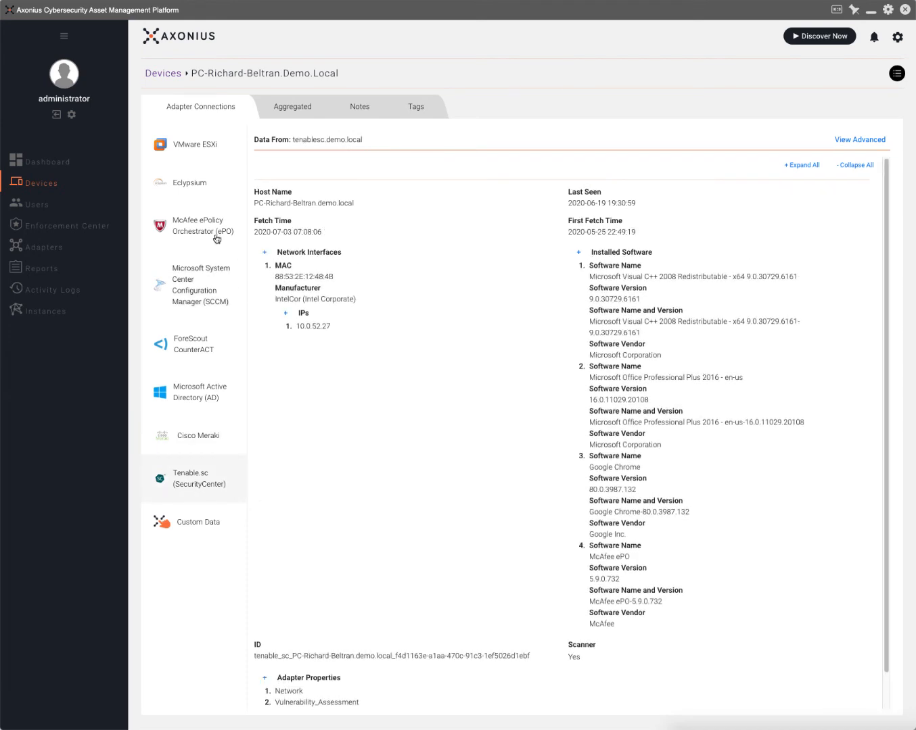
# Recheck the VMware ESXi, SCCM, ForeScout, AD, Meraki, Tenable.sc and Eclypsium data, then show aggregated info.
pyautogui.click(198, 134)
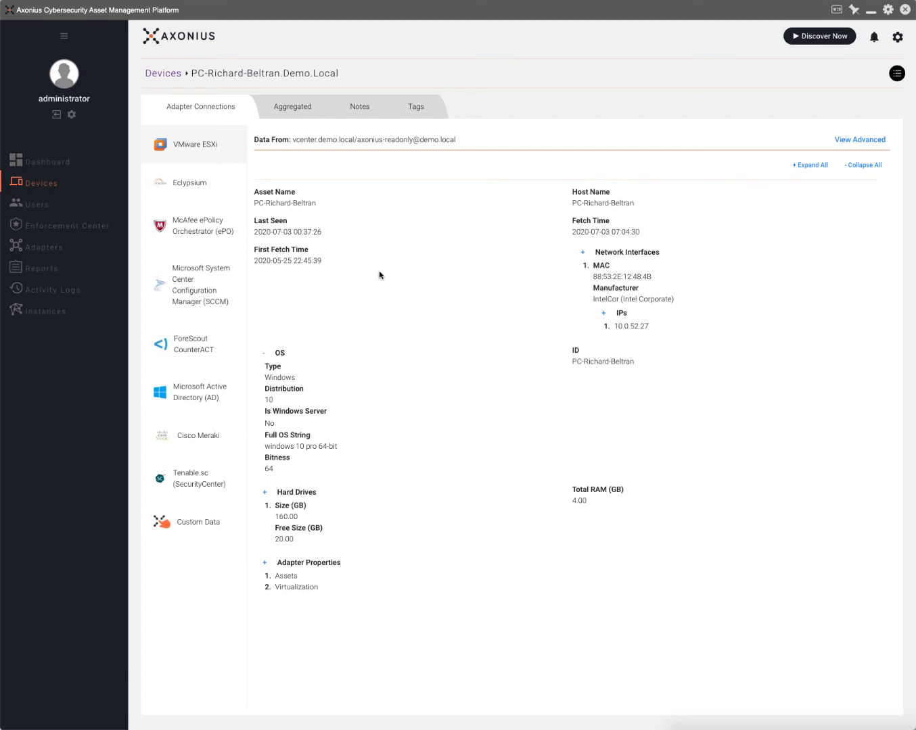
pyautogui.click(195, 278)
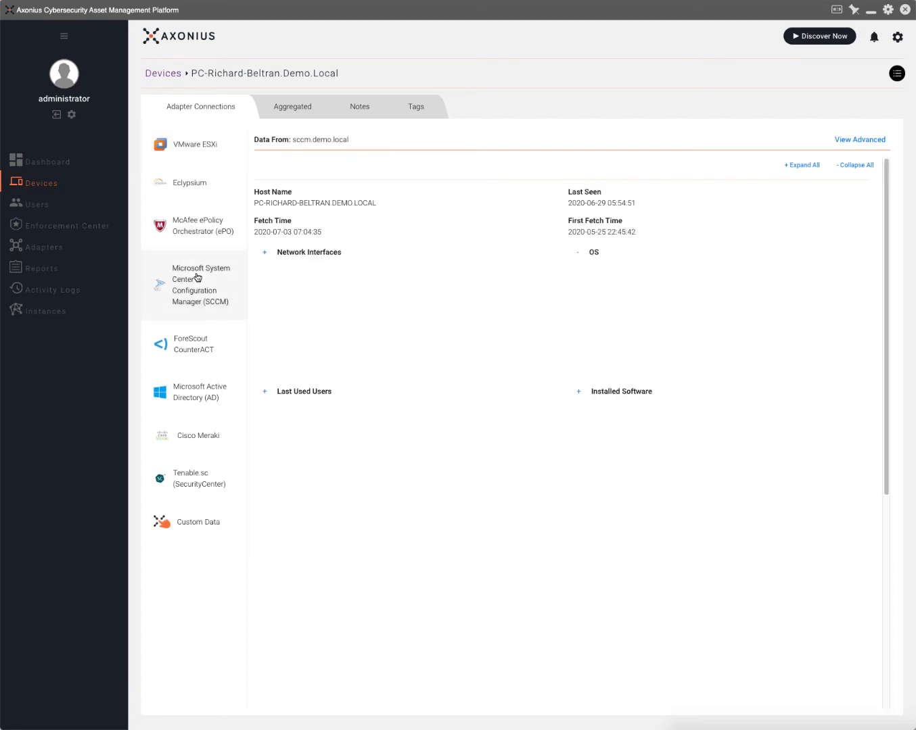
pyautogui.click(203, 351)
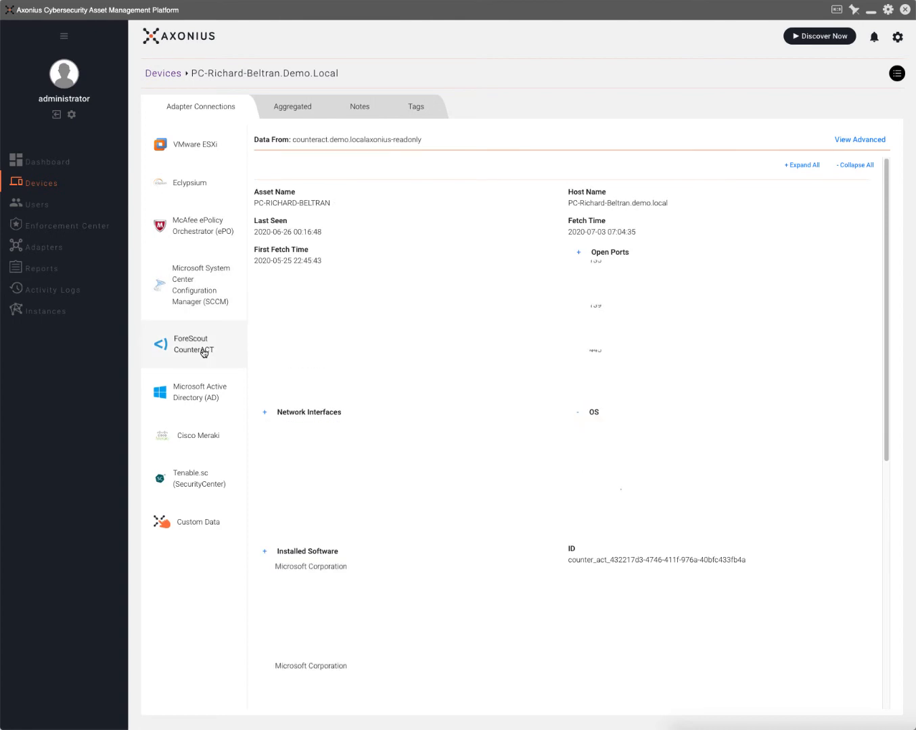
pyautogui.click(205, 395)
pyautogui.click(203, 451)
pyautogui.click(200, 482)
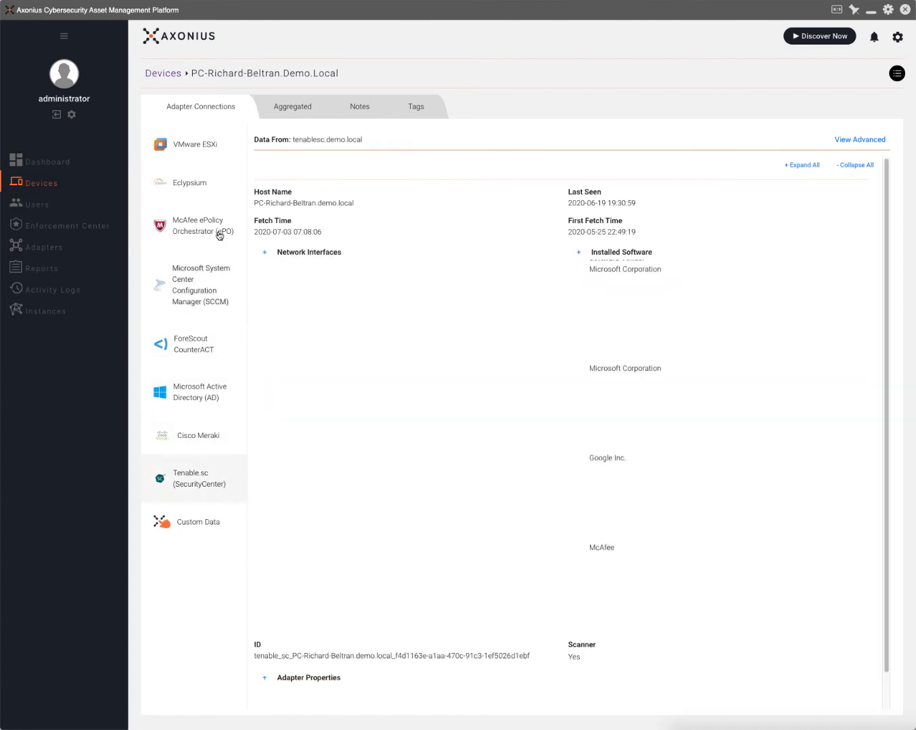
pyautogui.click(180, 146)
pyautogui.click(202, 188)
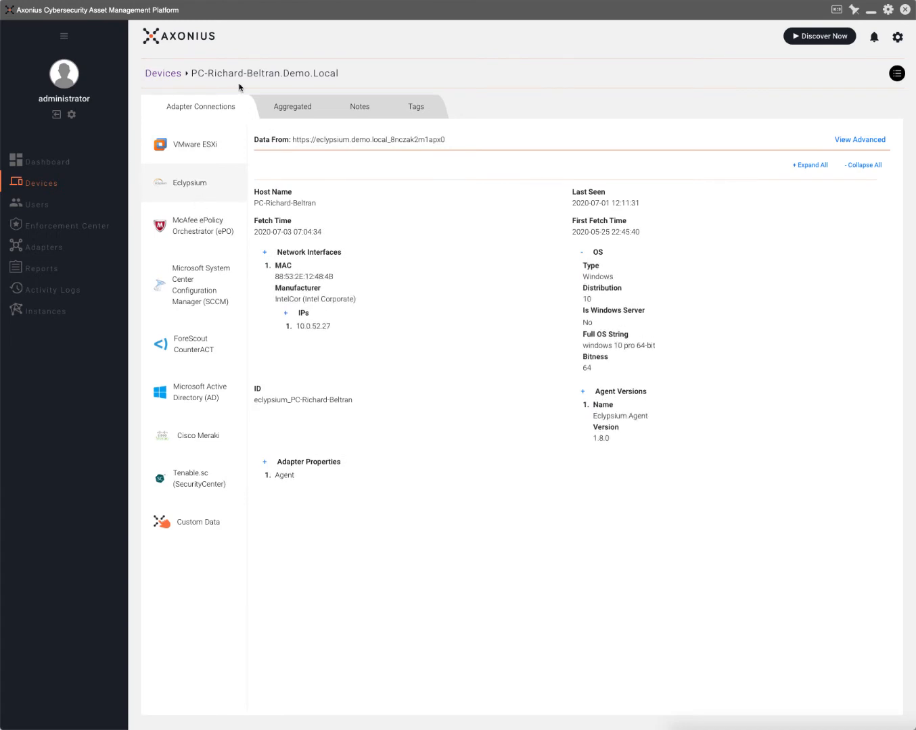
pyautogui.click(289, 109)
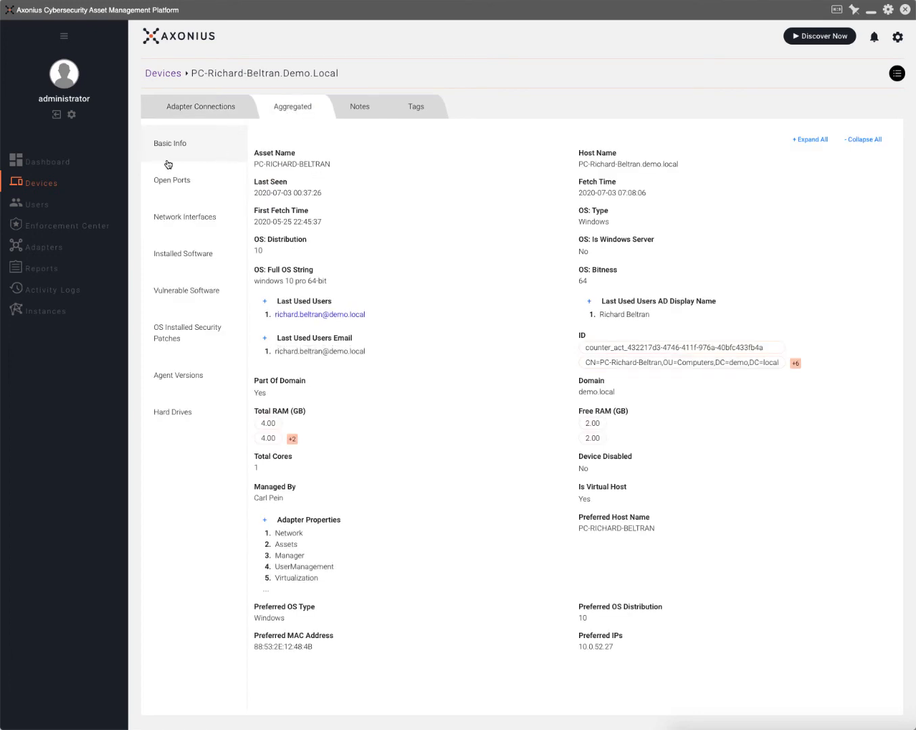
# Browse the device's open ports, network interfaces, installed software and 77 vulnerable CVEs, then return to Devices.
pyautogui.click(189, 180)
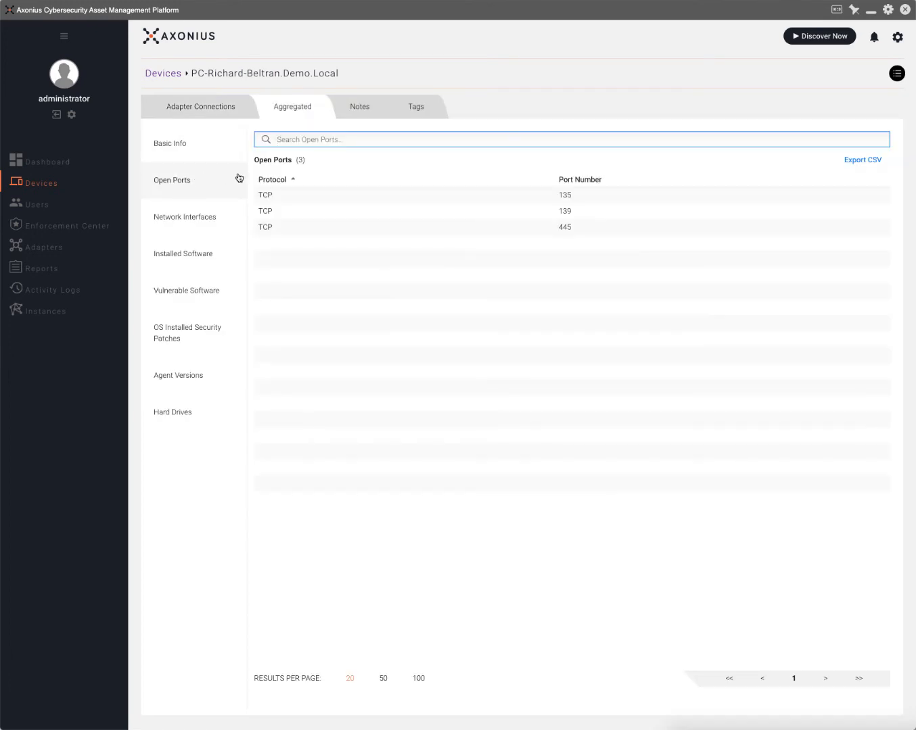
pyautogui.click(201, 224)
pyautogui.click(193, 253)
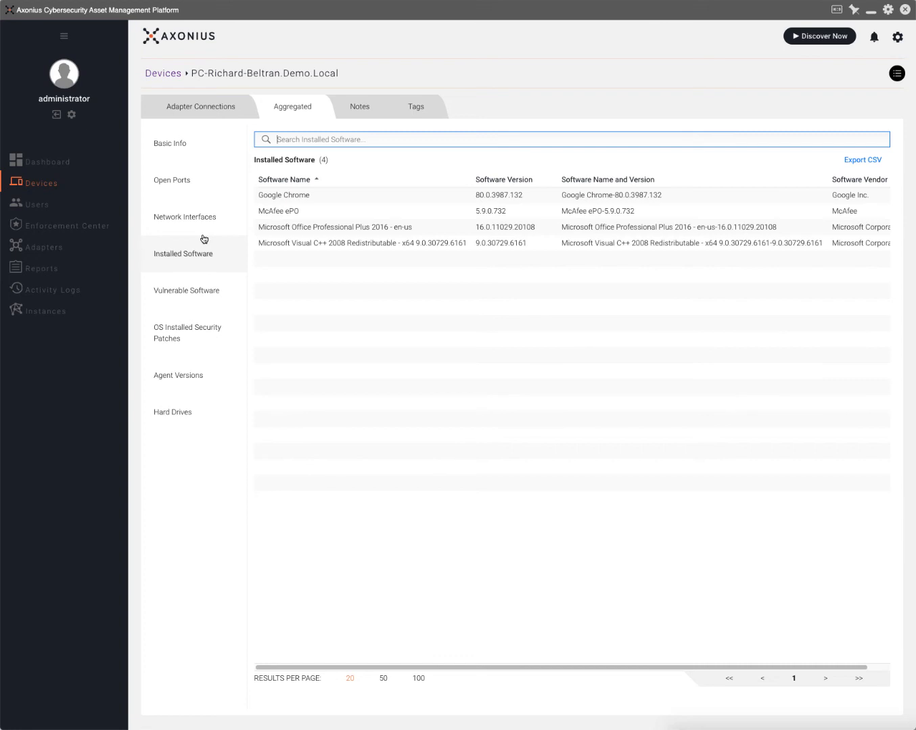
pyautogui.click(190, 294)
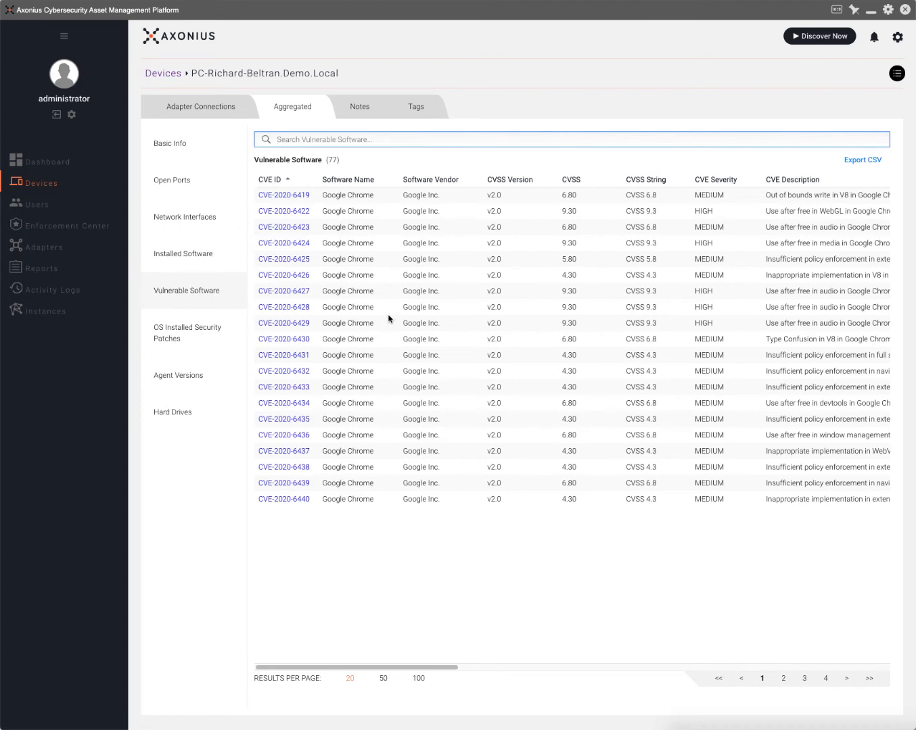
pyautogui.click(170, 76)
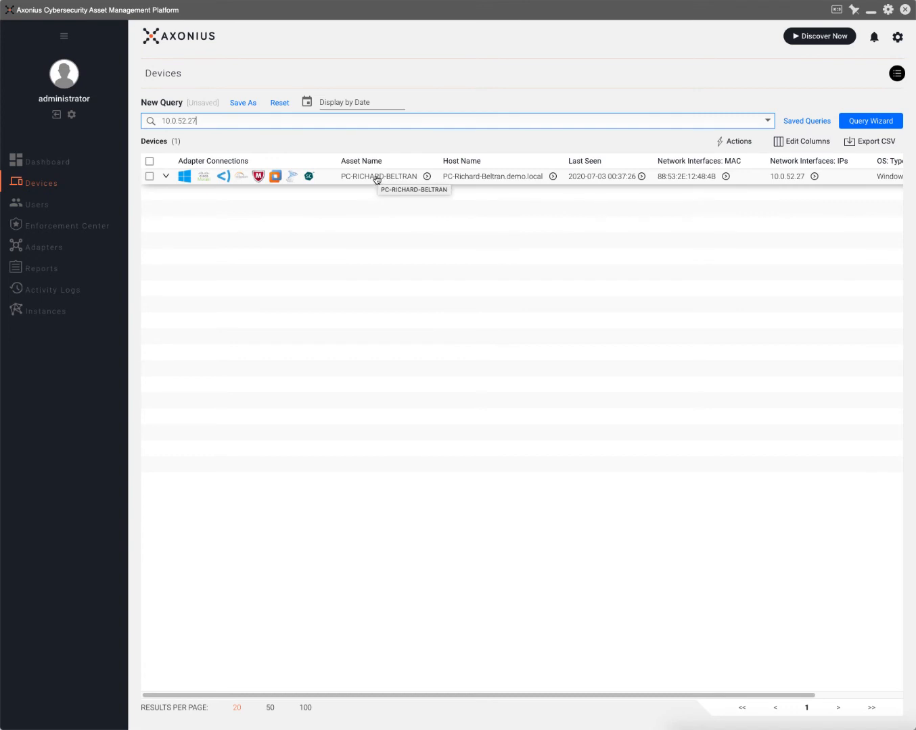
# Replace the IP search text with the last user's e-mail address and run the search.
pyautogui.moveTo(214, 121); pyautogui.dragTo(118, 116)
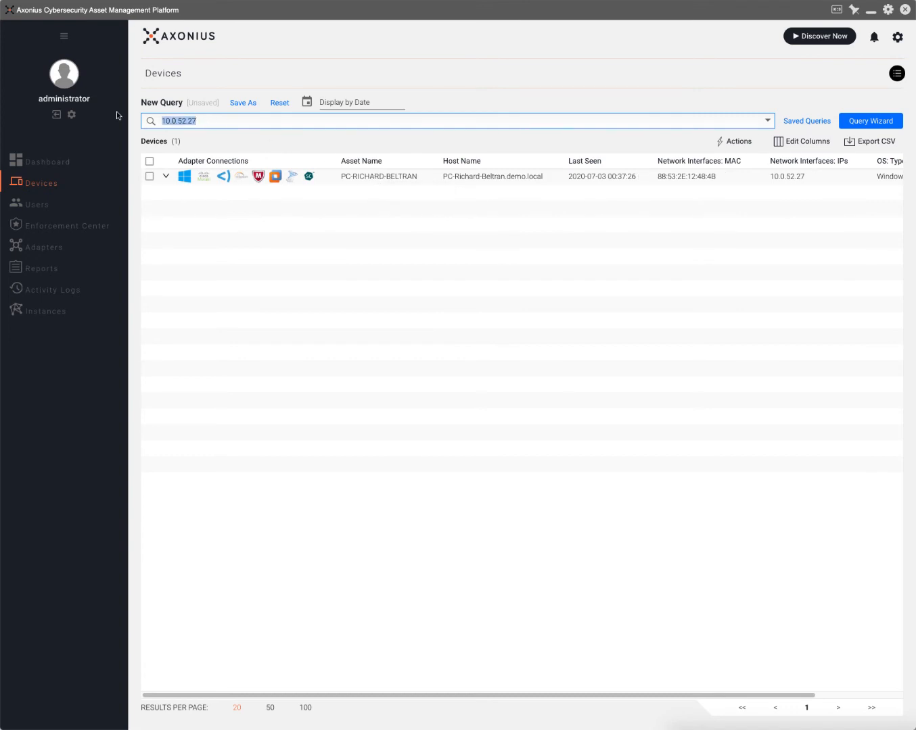
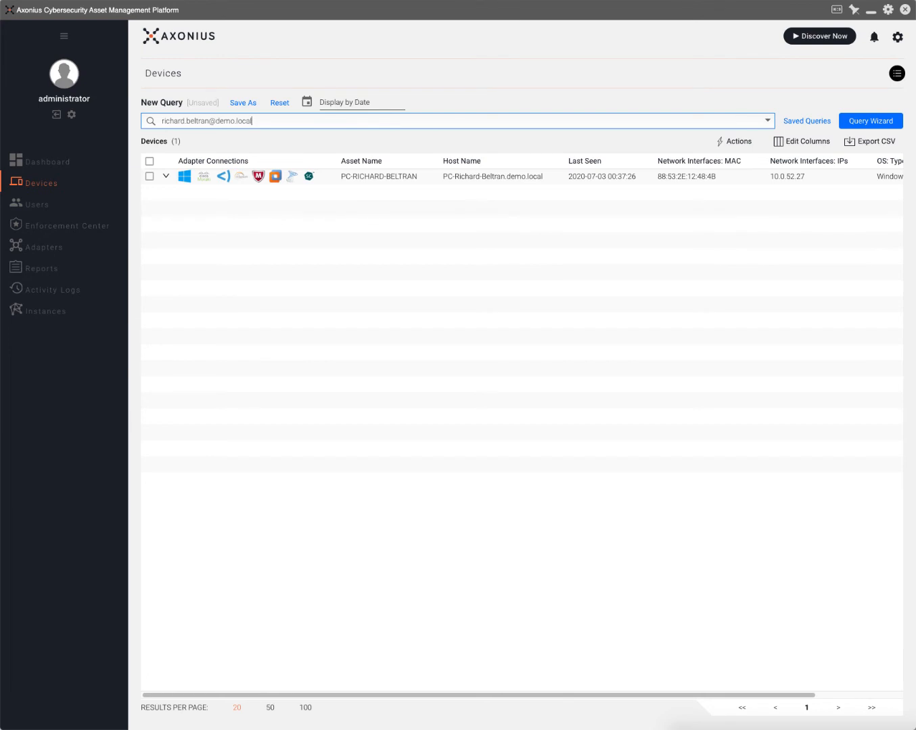
pyautogui.press('Return')
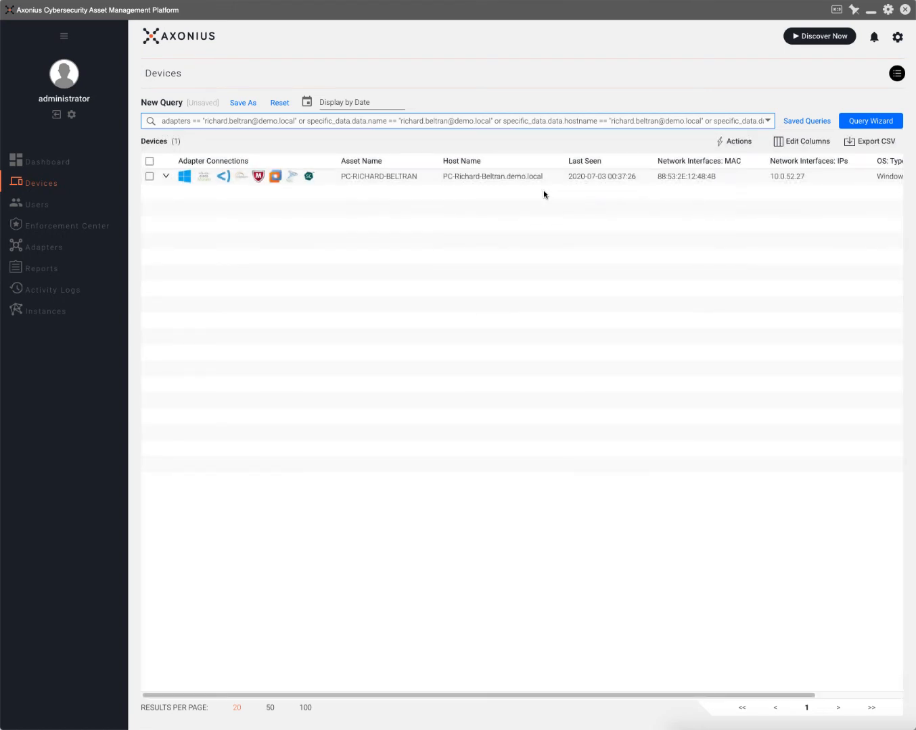
# Open the matching device and finish on its Aggregated view showing the last used user e-mail.
pyautogui.moveTo(347, 175)
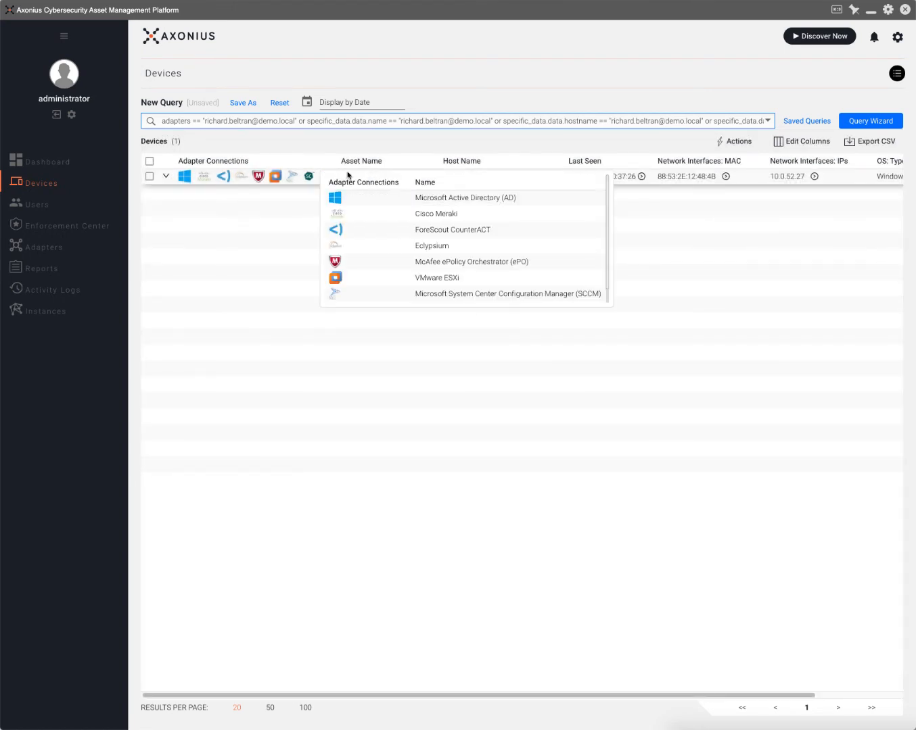
pyautogui.click(280, 179)
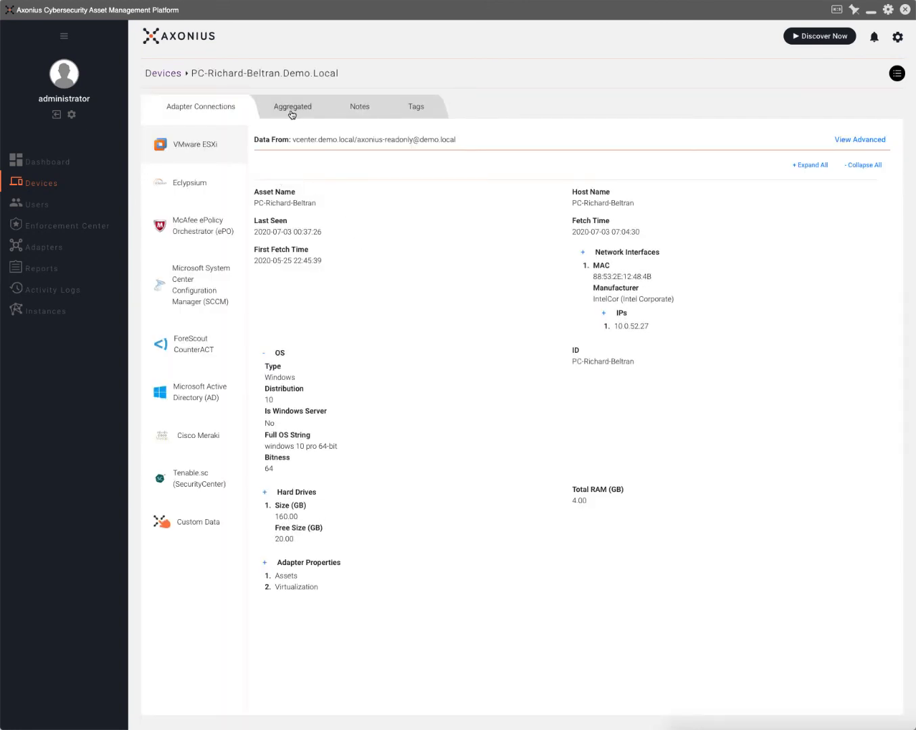
pyautogui.click(292, 114)
pyautogui.click(200, 112)
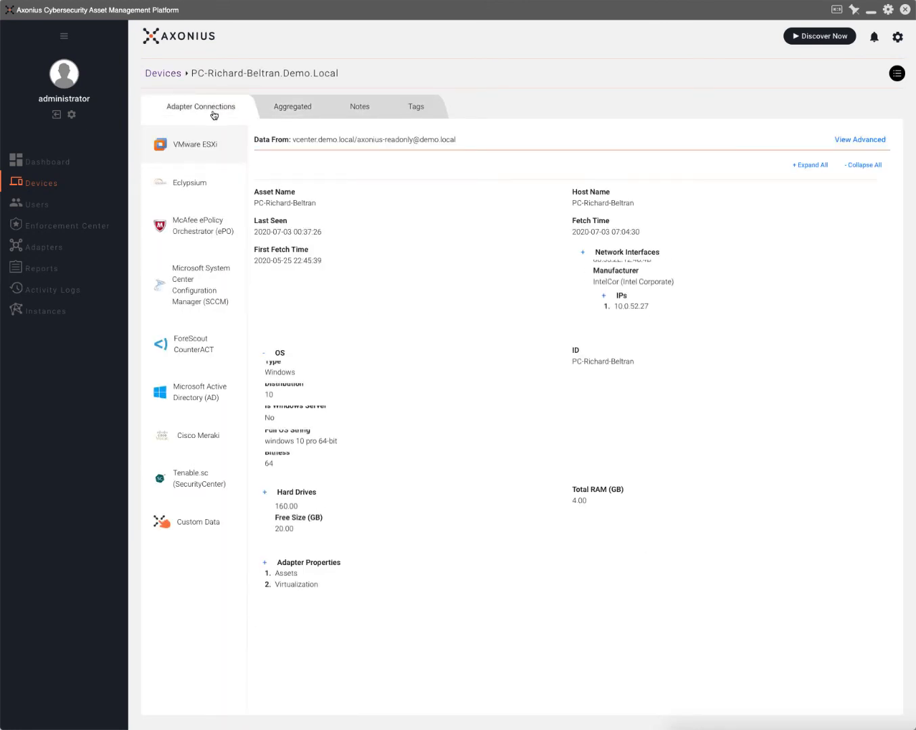
pyautogui.click(266, 108)
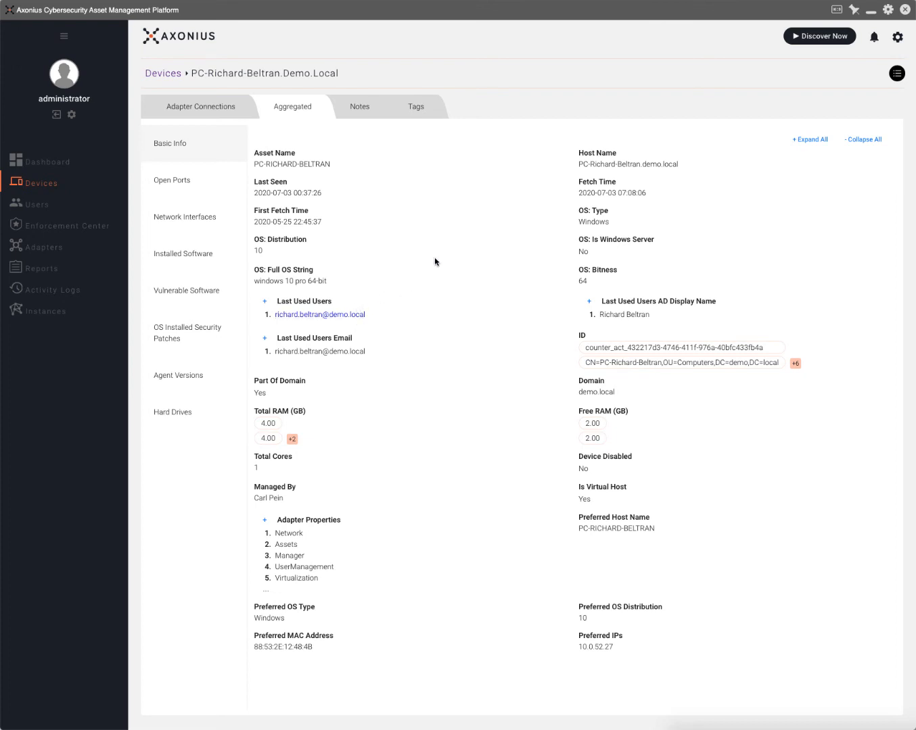
# Back on Devices, start a query requiring Vulnerable Software to exist.
pyautogui.click(169, 76)
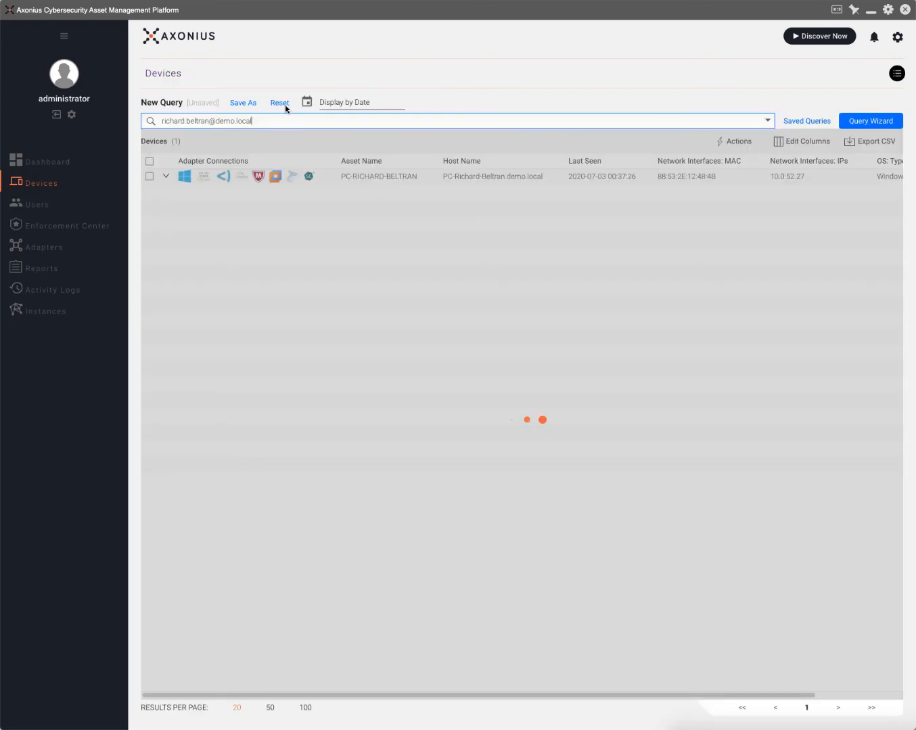
pyautogui.click(865, 127)
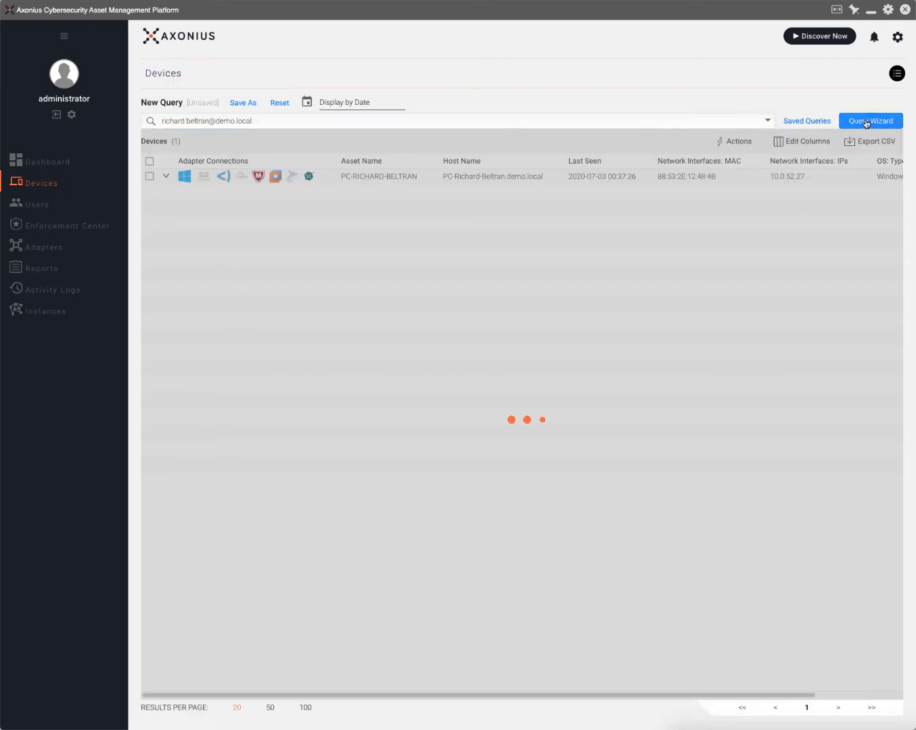
pyautogui.click(697, 161)
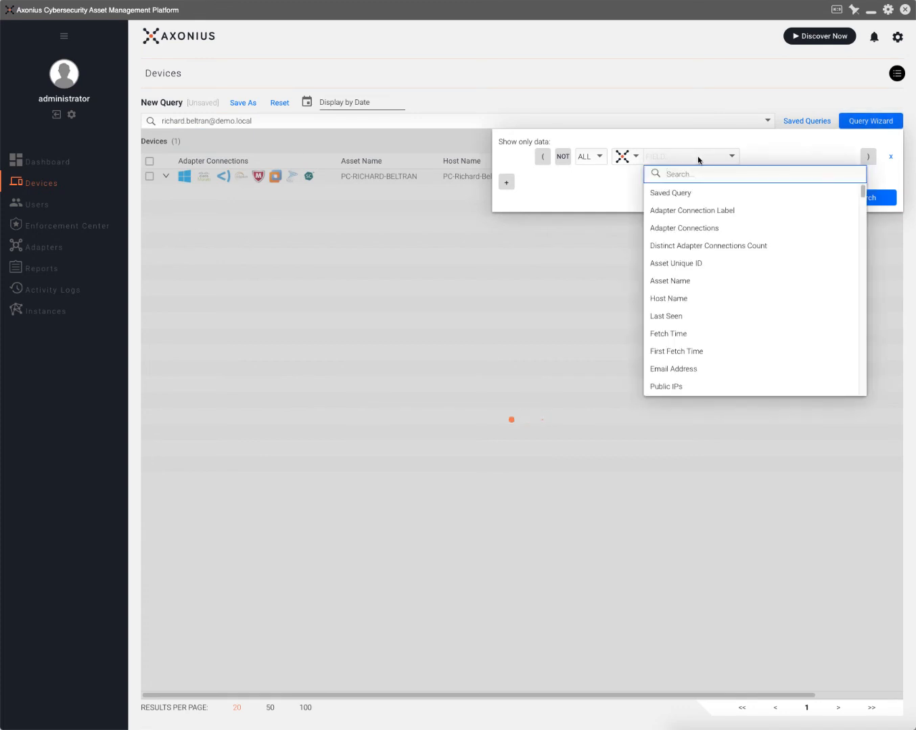
pyautogui.write('vul')
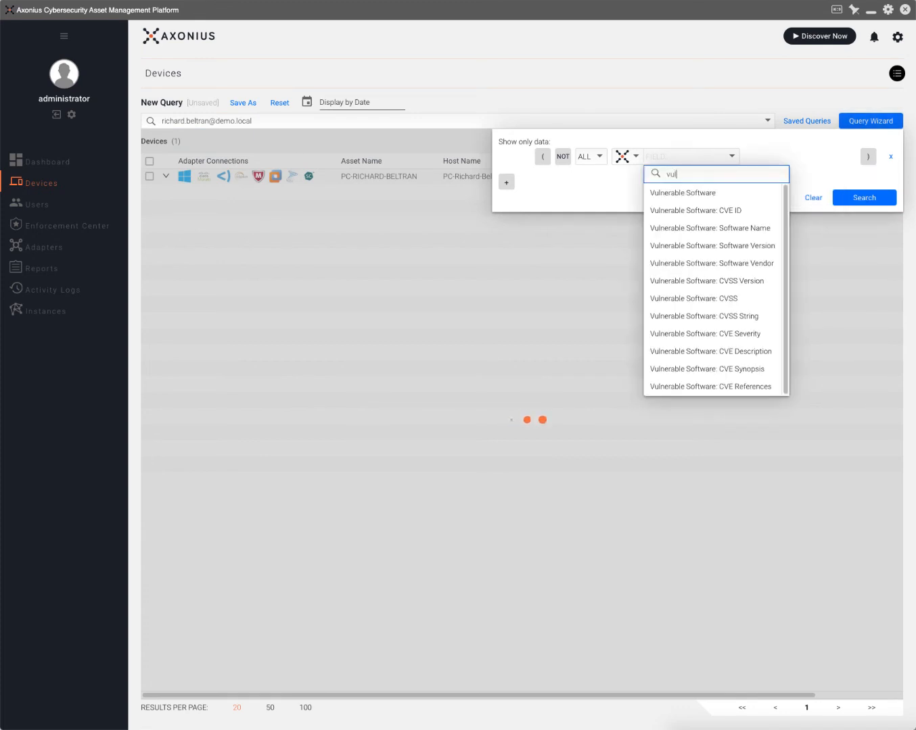
pyautogui.click(714, 194)
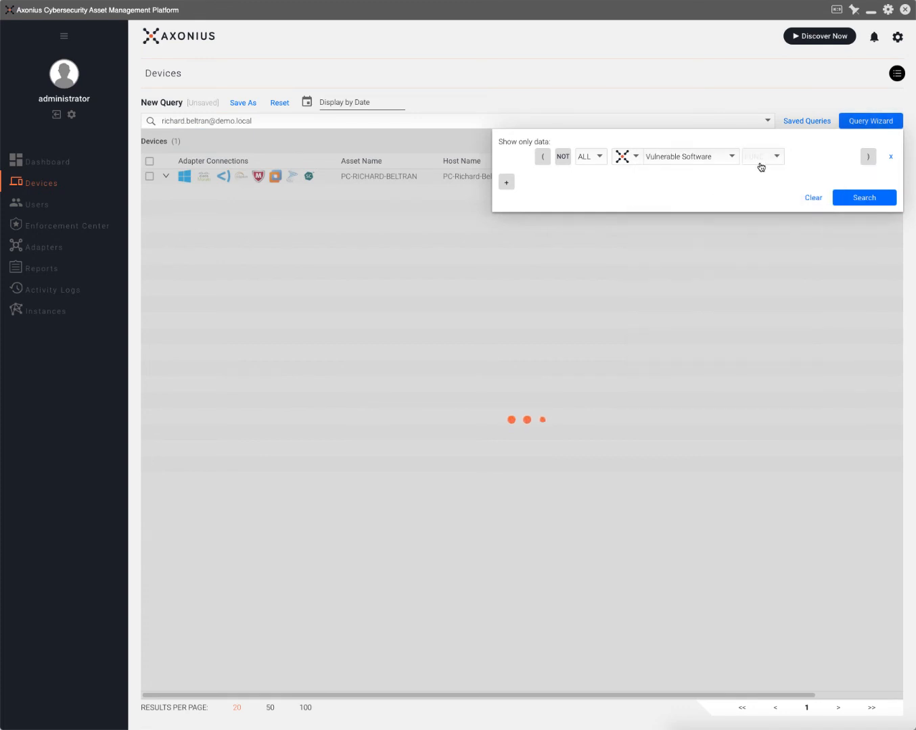
pyautogui.click(762, 161)
pyautogui.click(762, 194)
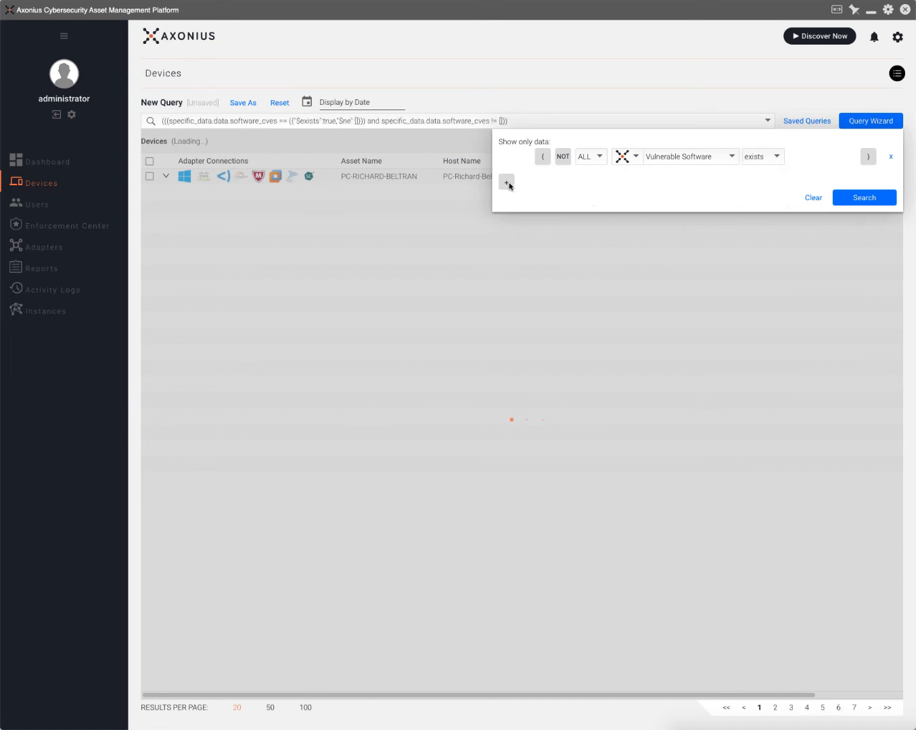
# Add a condition CVE Severity equals CRITICAL, giving 160 devices, plus a blank third row.
pyautogui.click(506, 182)
pyautogui.click(689, 181)
pyautogui.write('cve')
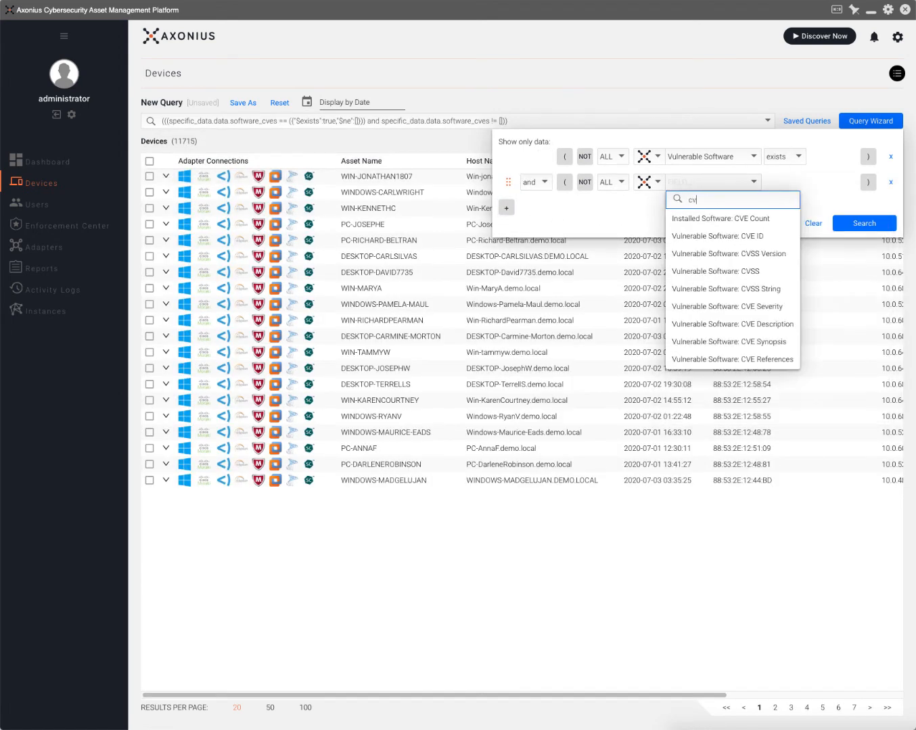
pyautogui.click(722, 236)
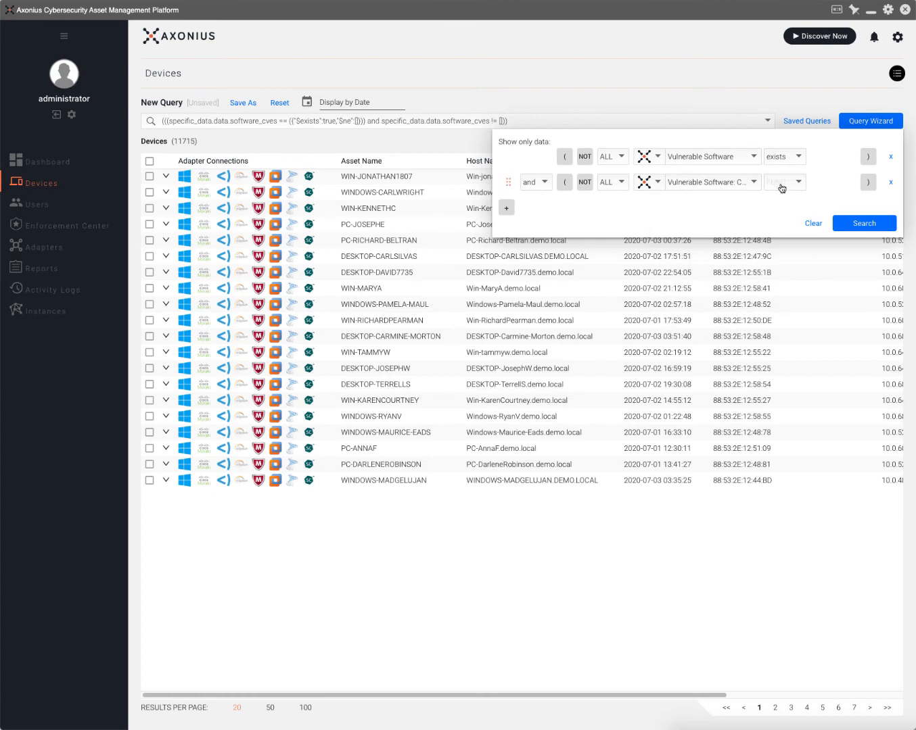
pyautogui.click(782, 183)
pyautogui.click(781, 200)
pyautogui.click(831, 183)
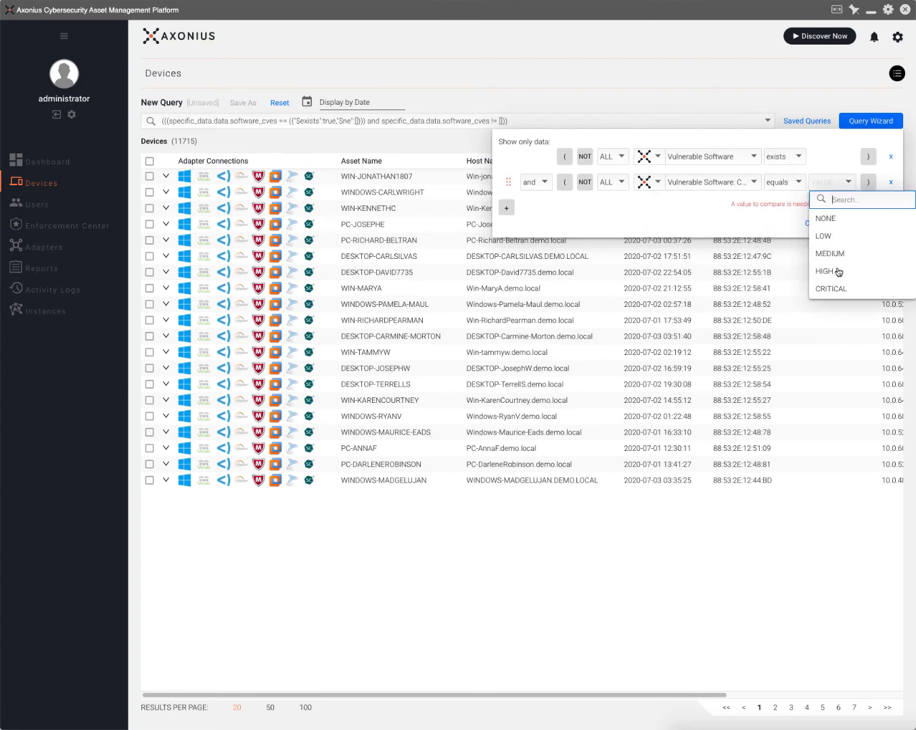
pyautogui.click(835, 288)
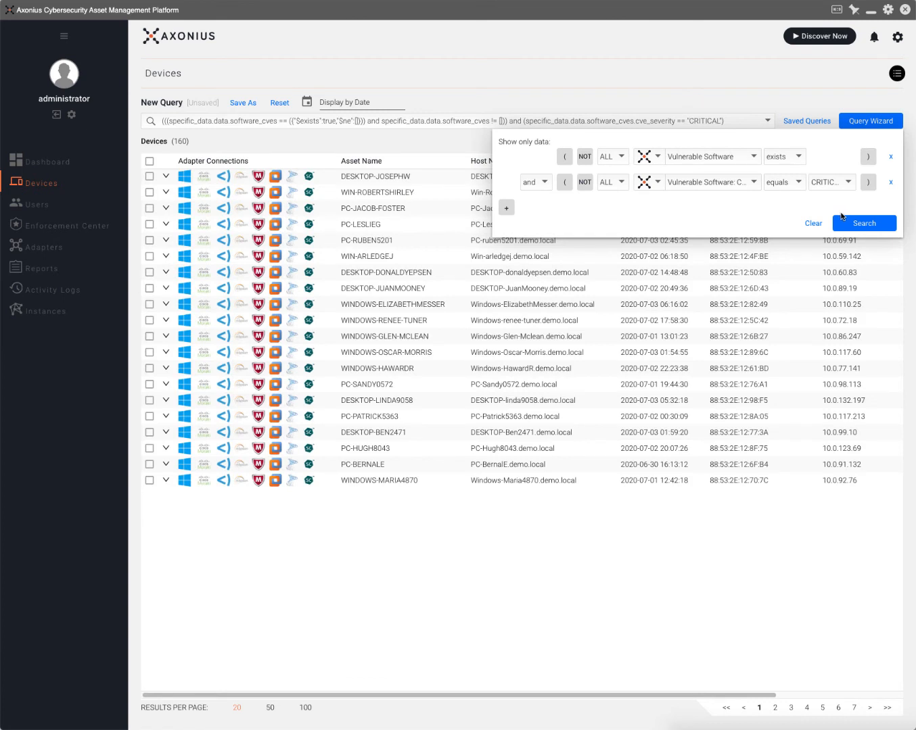
pyautogui.click(506, 209)
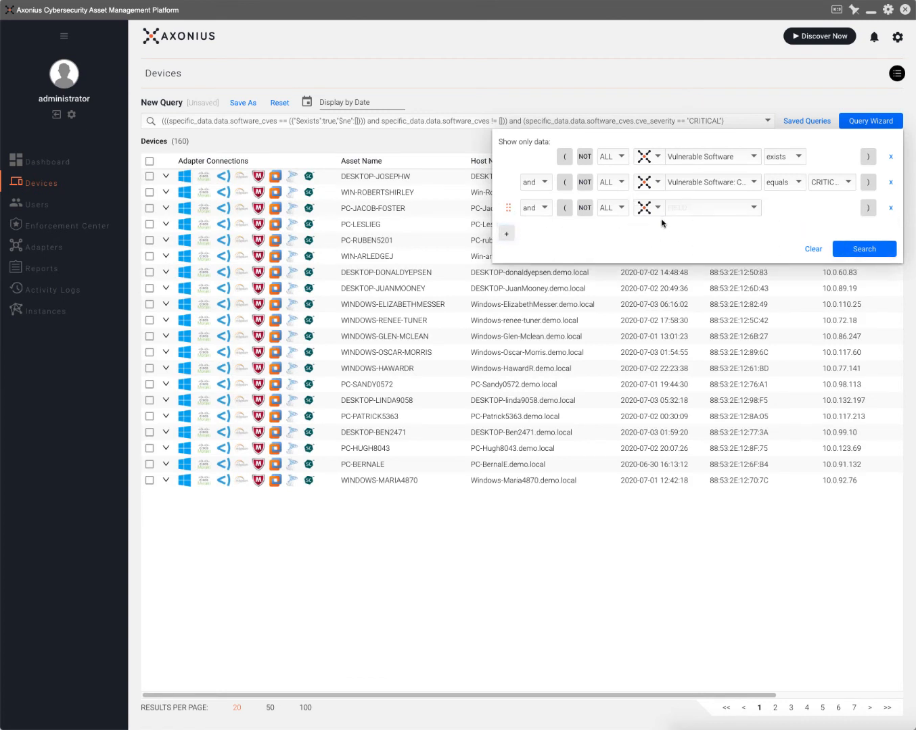
# Negate the third condition and restrict it to the McAfee ePO adapter.
pyautogui.click(585, 207)
pyautogui.click(648, 209)
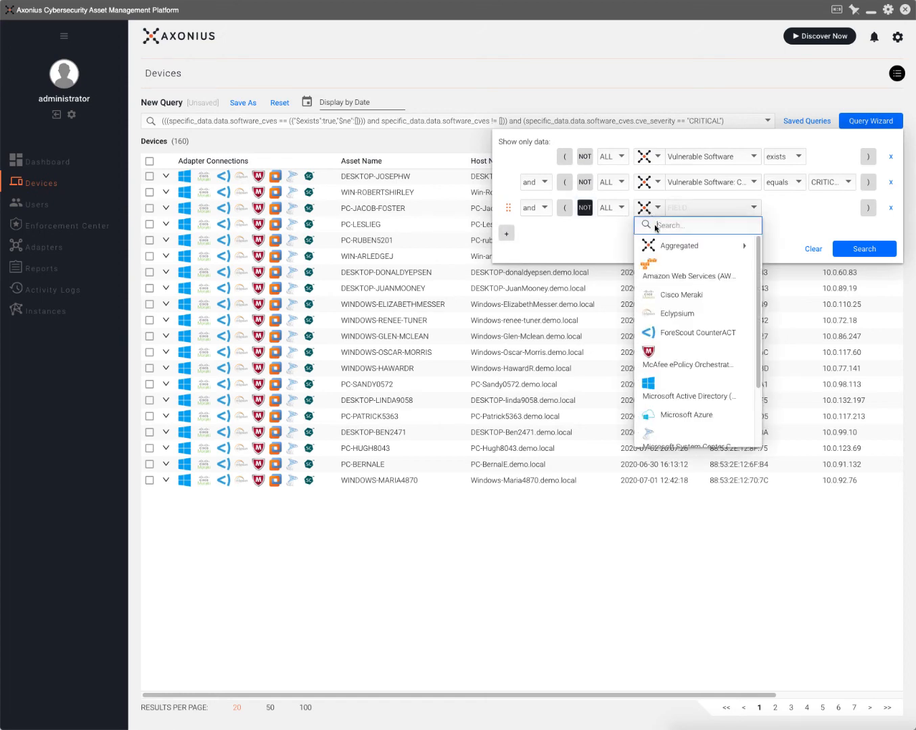
pyautogui.click(685, 363)
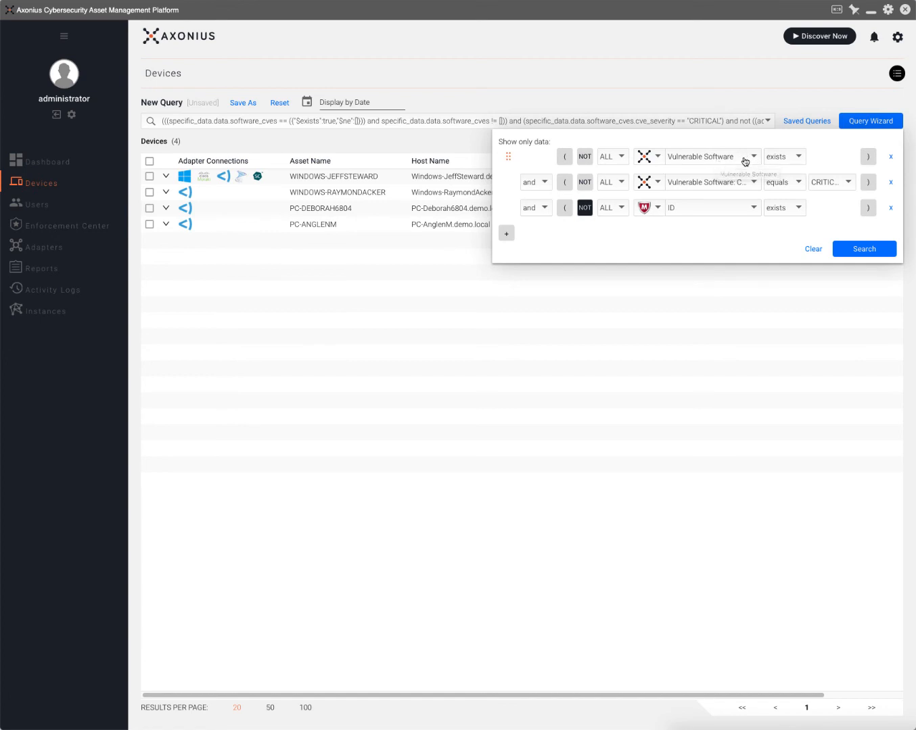
# Reset the device query and start a Complex Field (OBJ) condition on Installed Software.
pyautogui.click(813, 248)
pyautogui.click(709, 162)
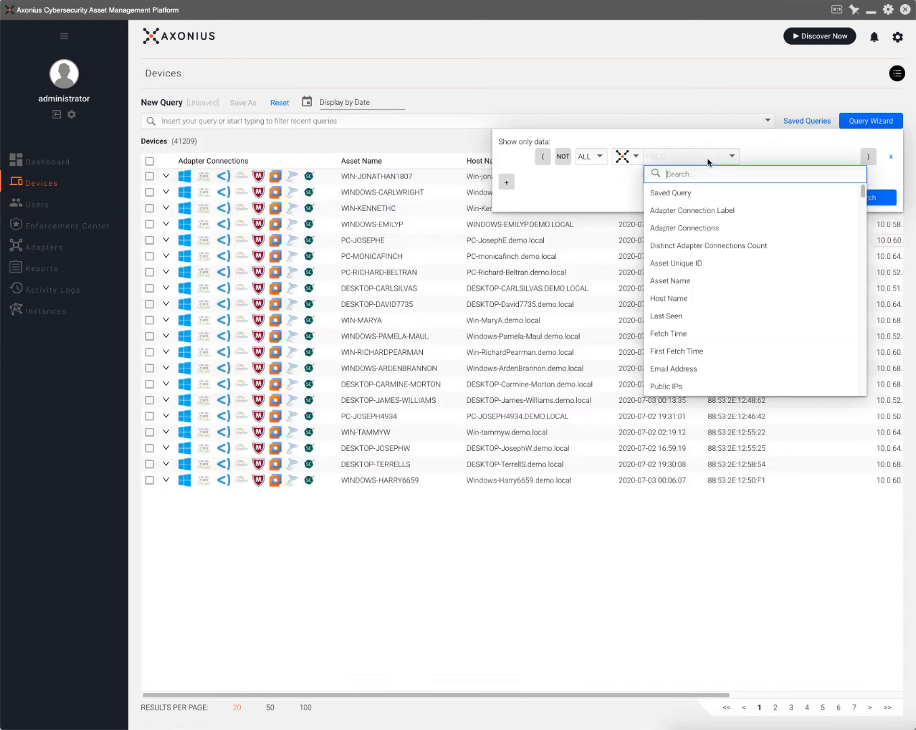
pyautogui.write('instal')
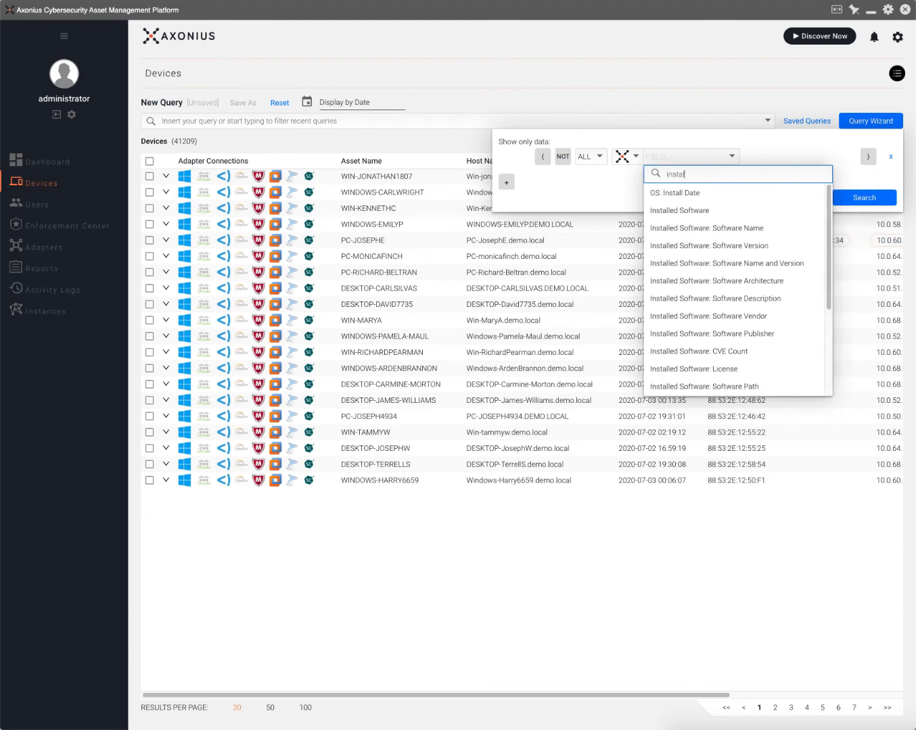
pyautogui.click(707, 211)
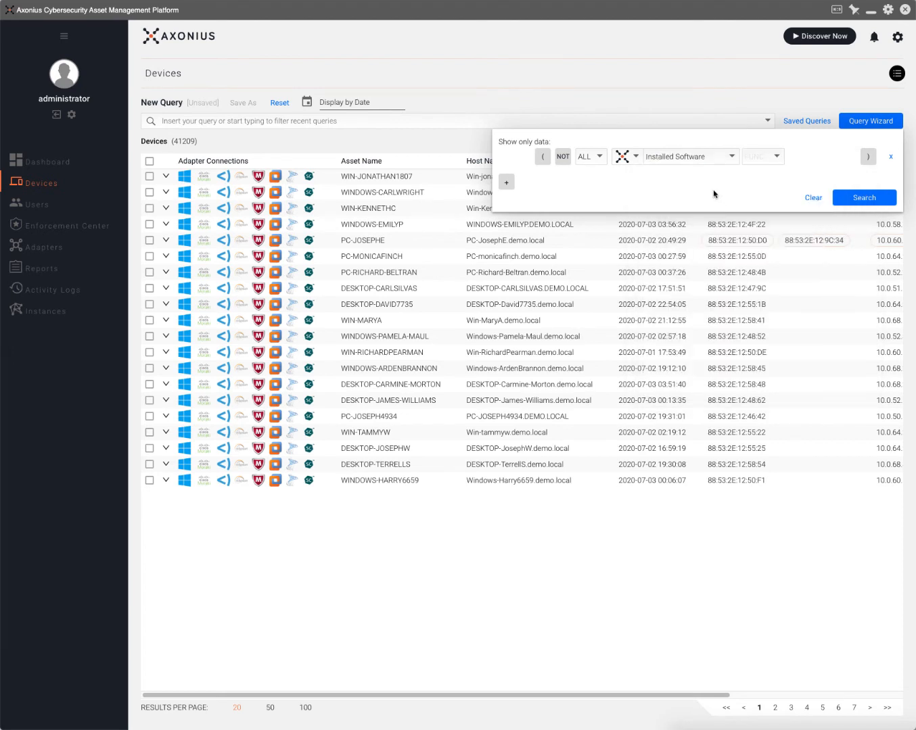
pyautogui.click(599, 157)
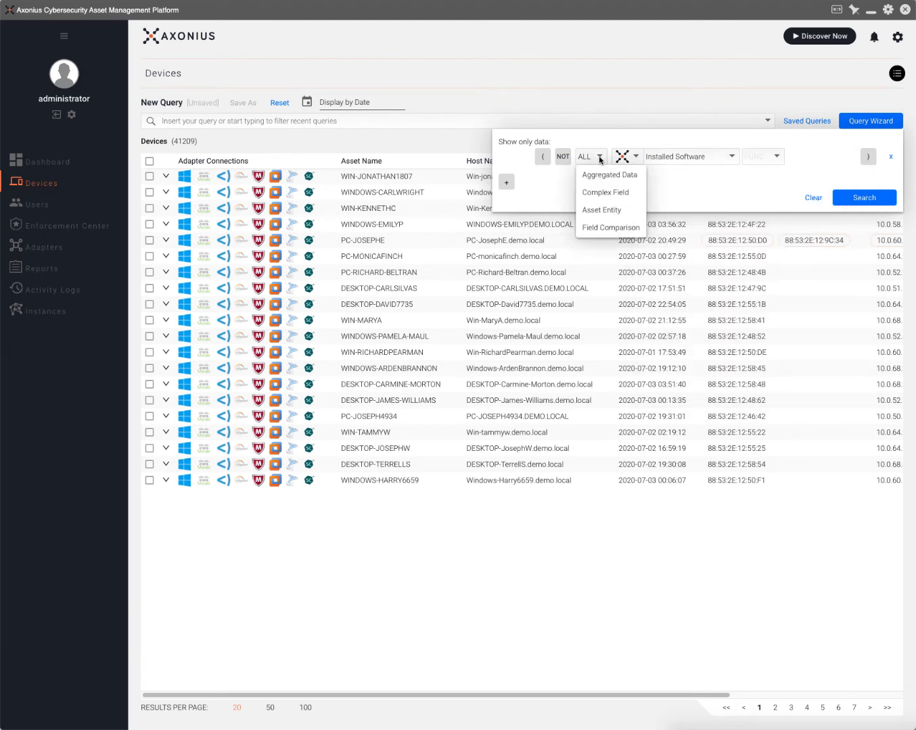
pyautogui.click(605, 192)
# Filter on Installed Software's Software Name containing 'chrome' and run the search, listing 11661 devices.
pyautogui.click(668, 161)
pyautogui.write('in')
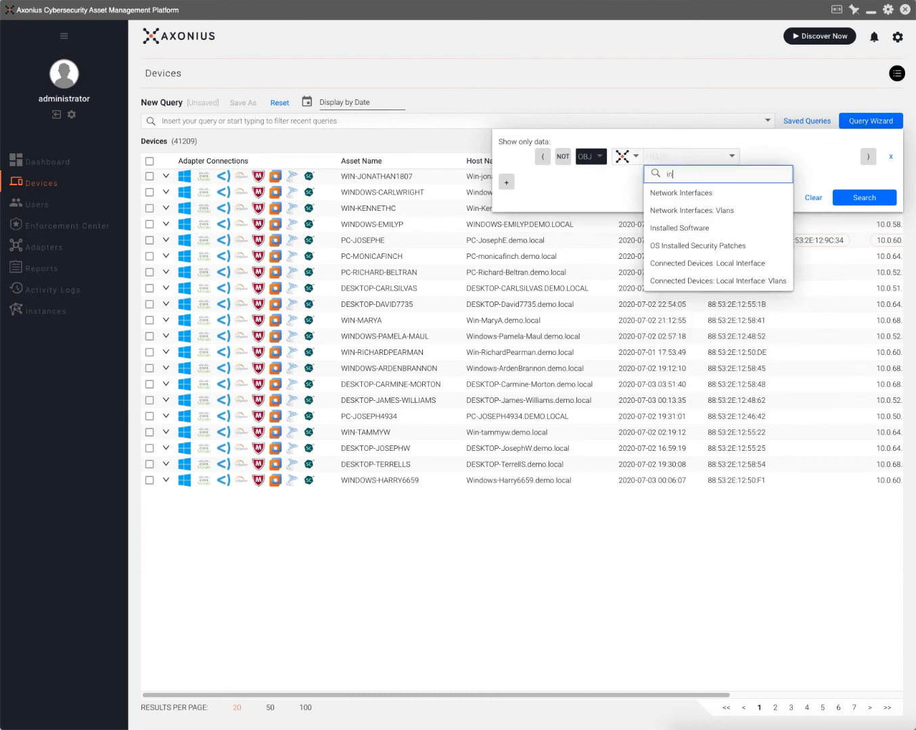
pyautogui.write('stal')
pyautogui.click(680, 192)
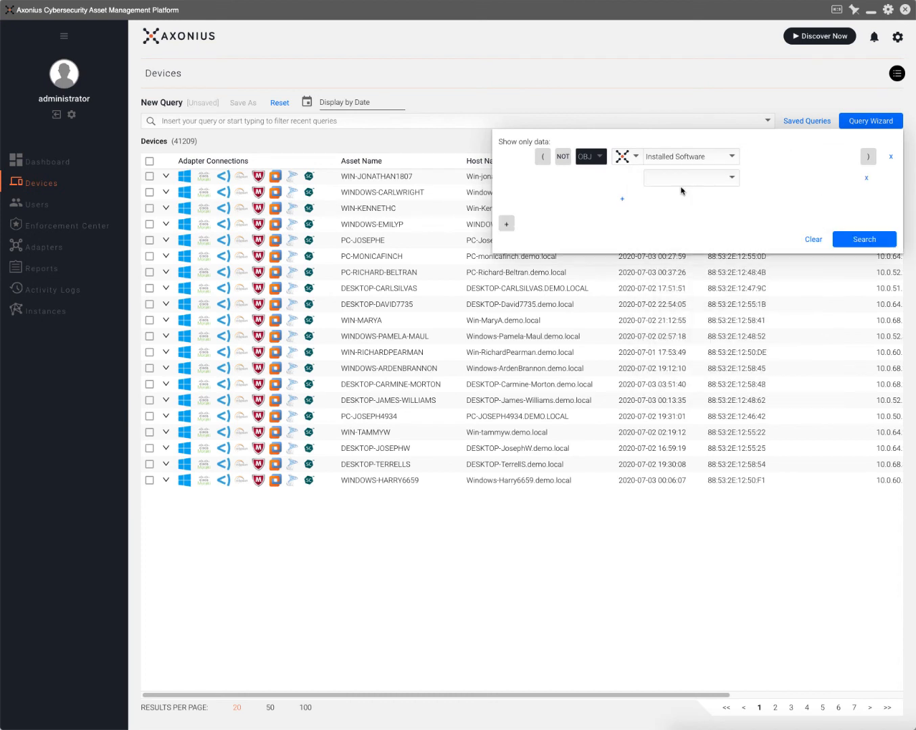
pyautogui.click(686, 180)
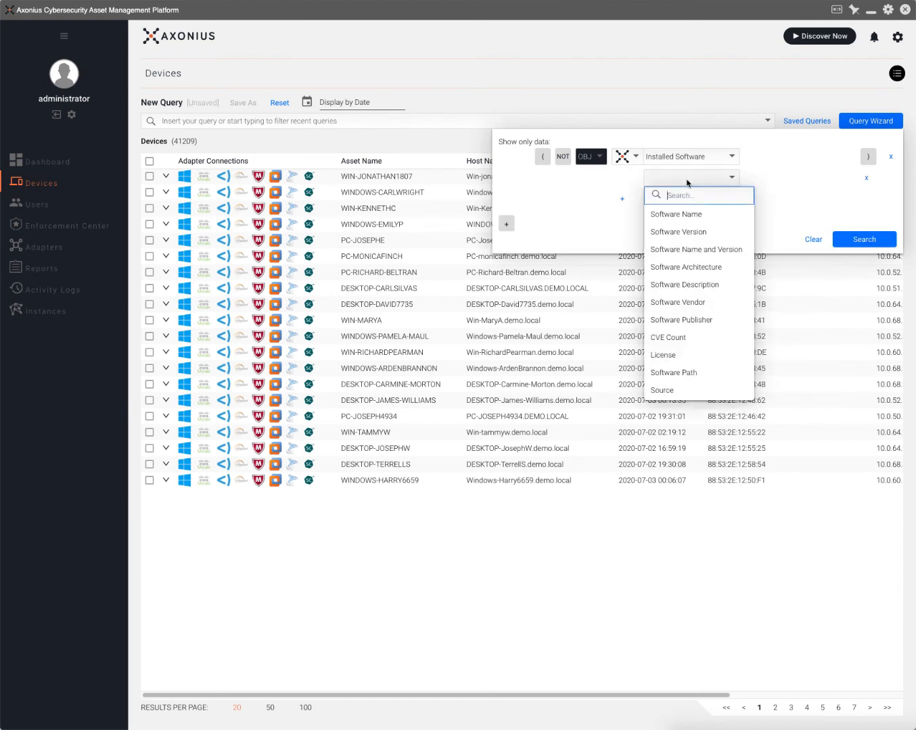
pyautogui.click(686, 215)
pyautogui.click(766, 177)
pyautogui.click(769, 197)
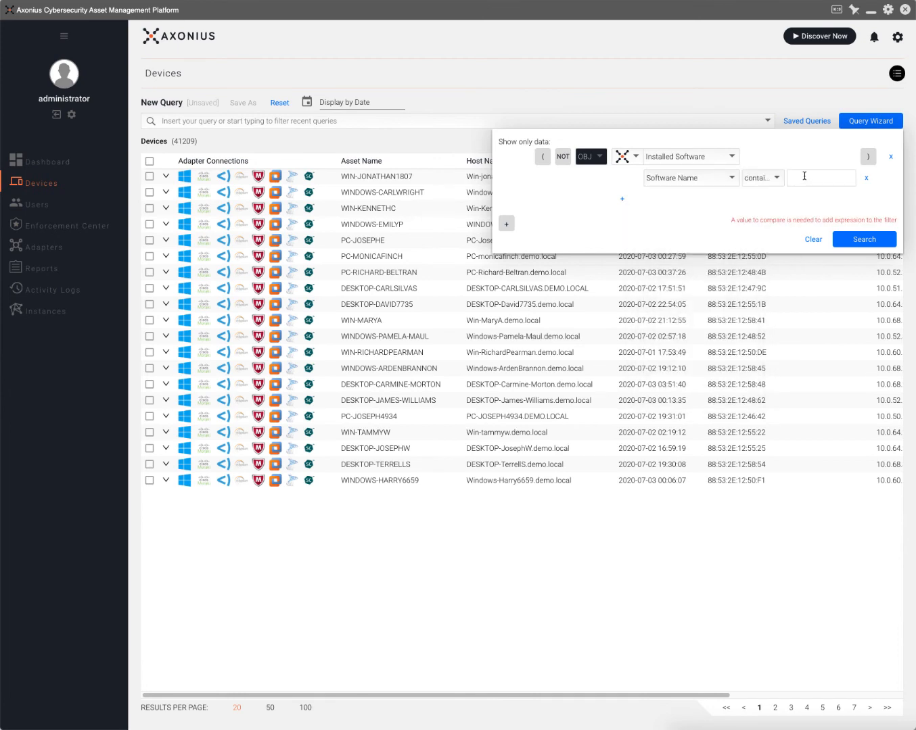
pyautogui.write('chrome')
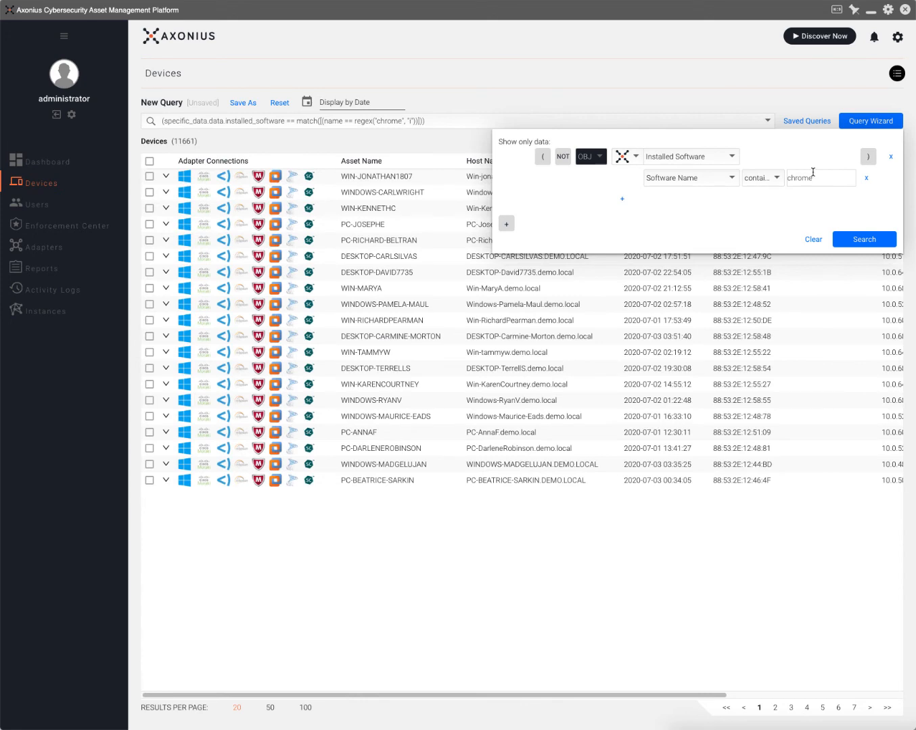
pyautogui.click(850, 239)
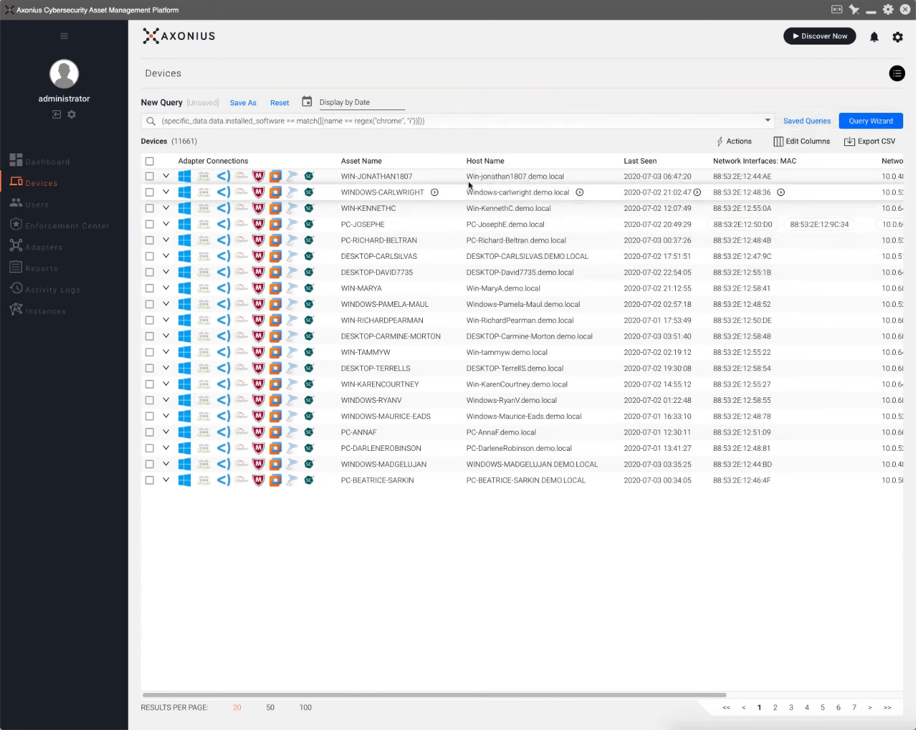
pyautogui.click(382, 194)
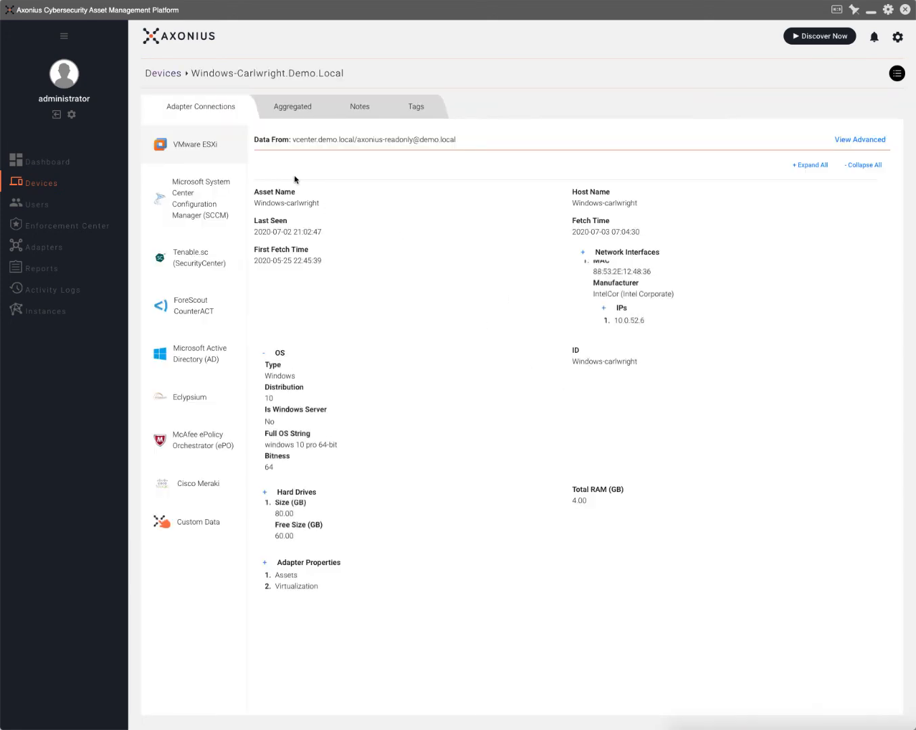
pyautogui.click(292, 110)
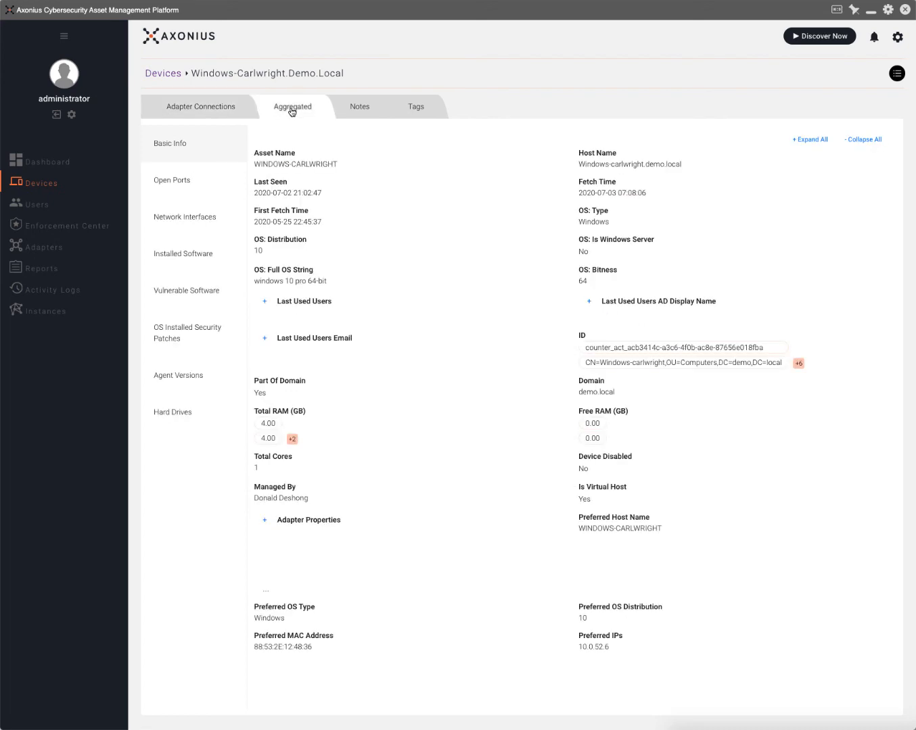
pyautogui.click(205, 254)
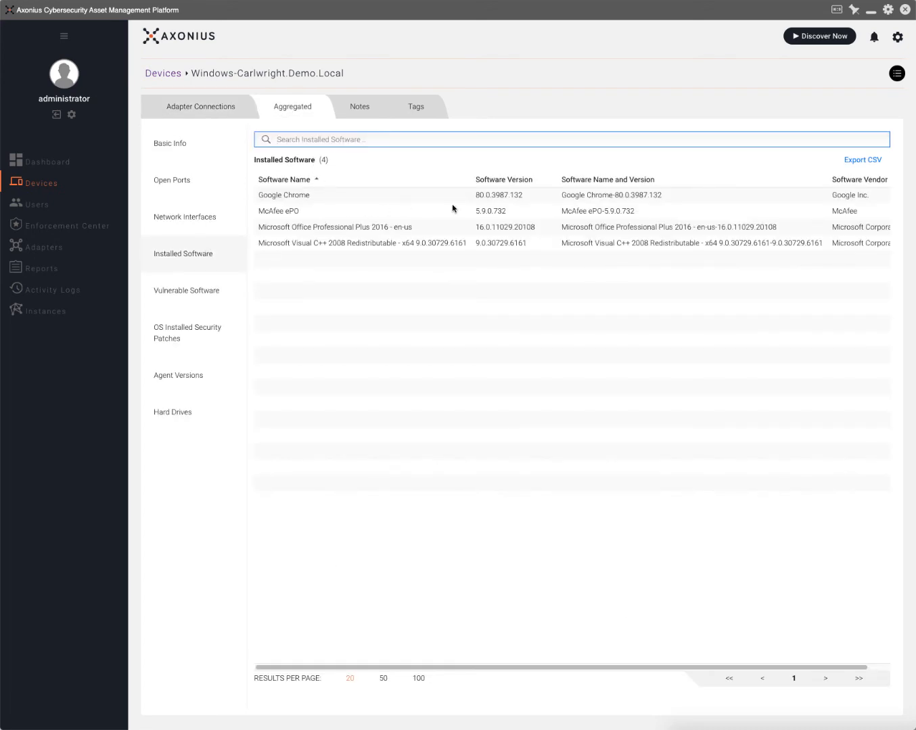
pyautogui.moveTo(475, 195); pyautogui.dragTo(532, 199)
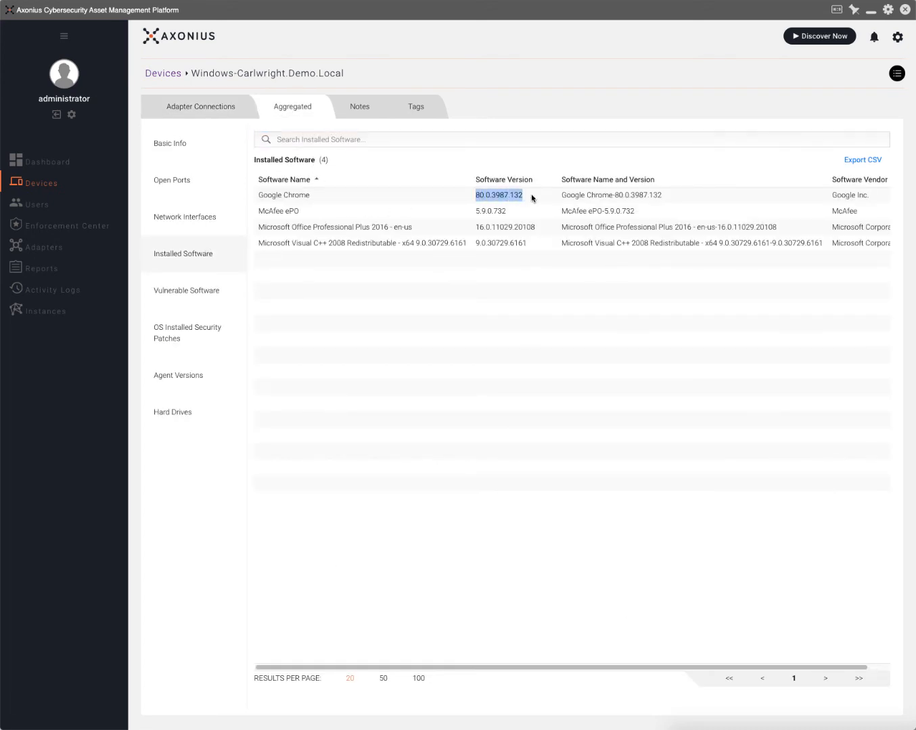
pyautogui.rightClick(516, 194)
pyautogui.click(536, 213)
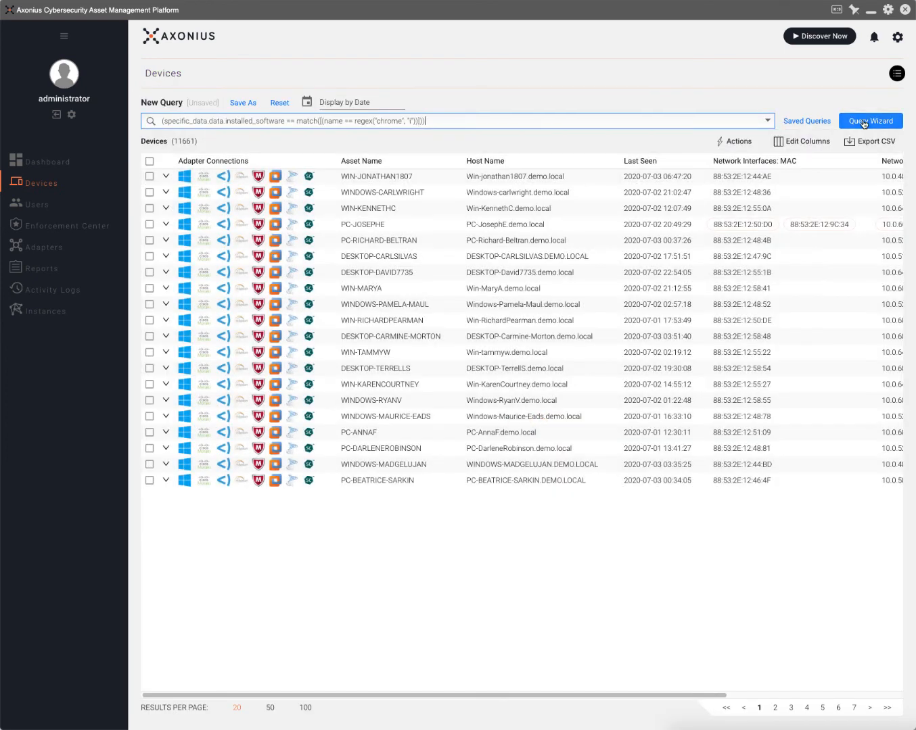
# Add an Installed Software sub-condition: Software Version contains the pasted 80.0.3987.132.
pyautogui.click(871, 121)
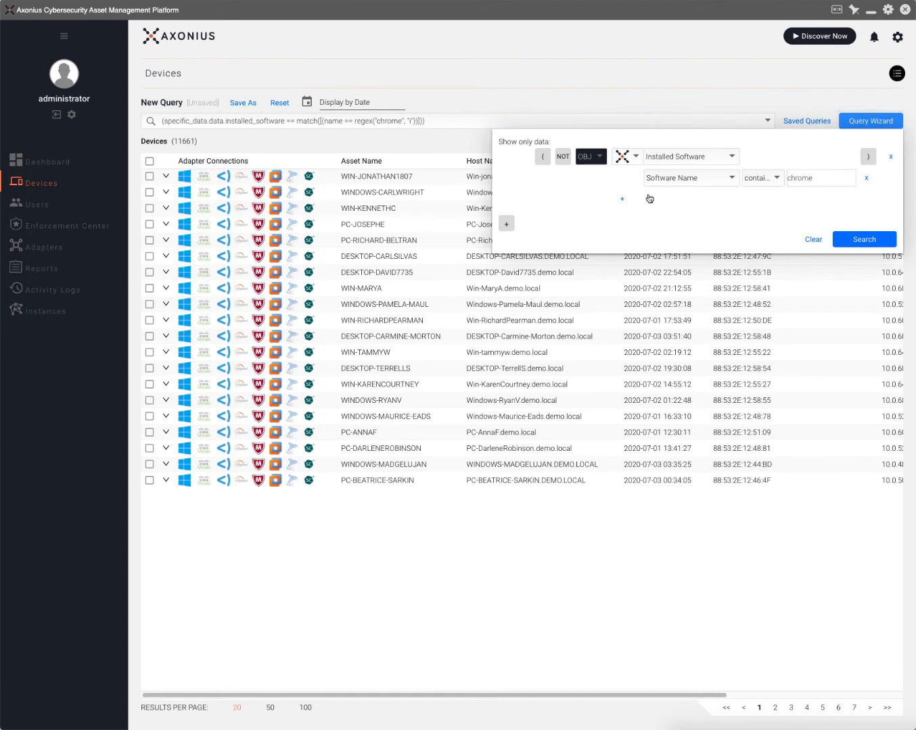
pyautogui.click(621, 199)
pyautogui.click(695, 199)
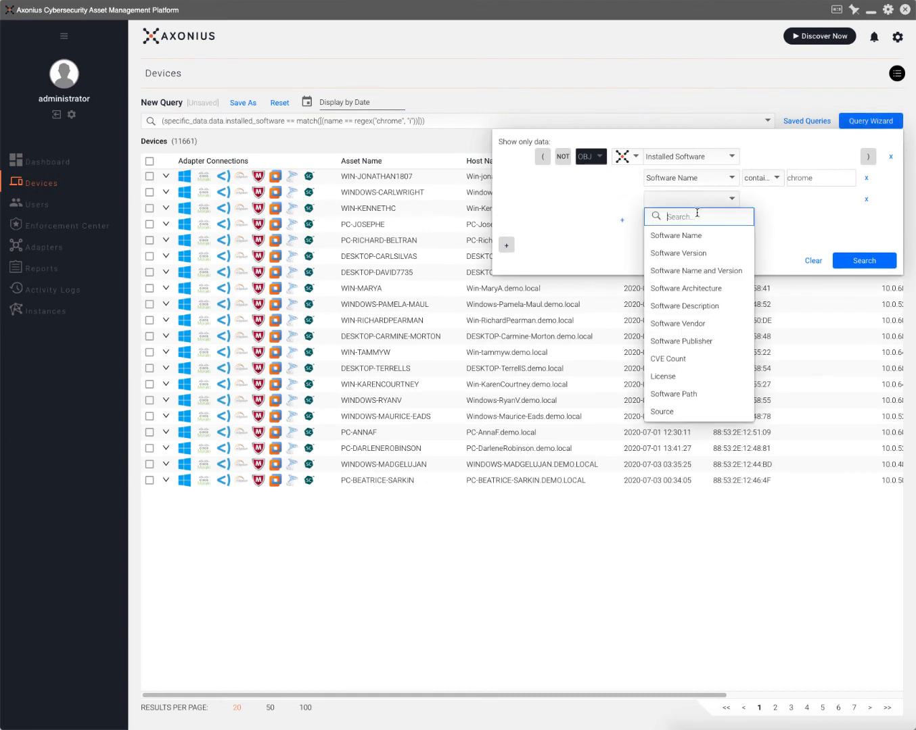
pyautogui.click(701, 254)
pyautogui.click(761, 200)
pyautogui.click(770, 215)
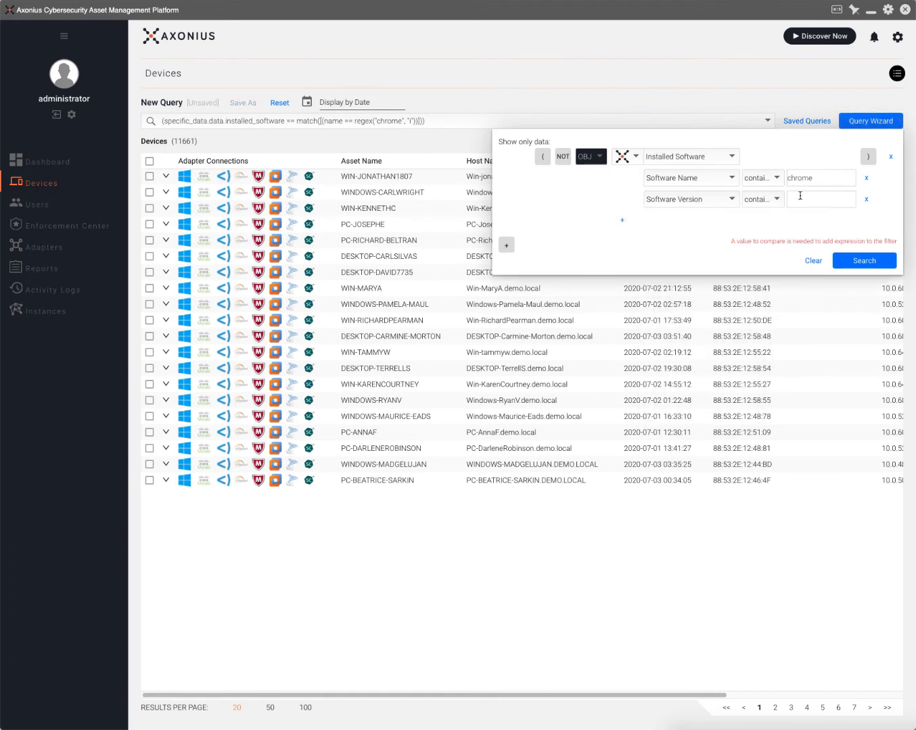
pyautogui.click(800, 195)
pyautogui.hotkey('ctrl', 'v')
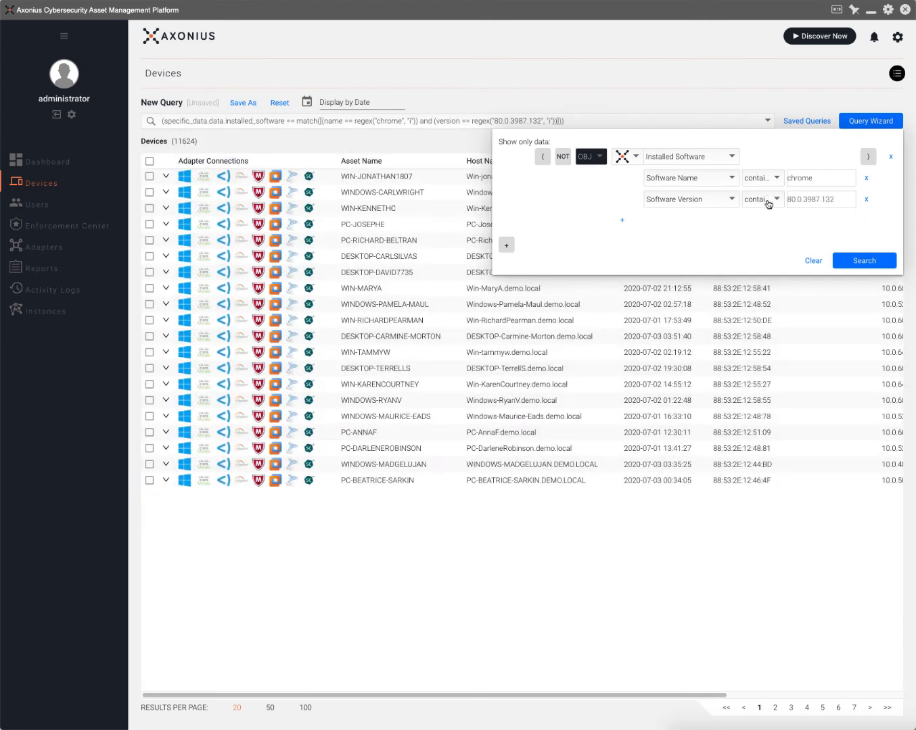
# Toggle NOT to exclude those devices, then clear the query to show all 41209 devices.
pyautogui.click(564, 158)
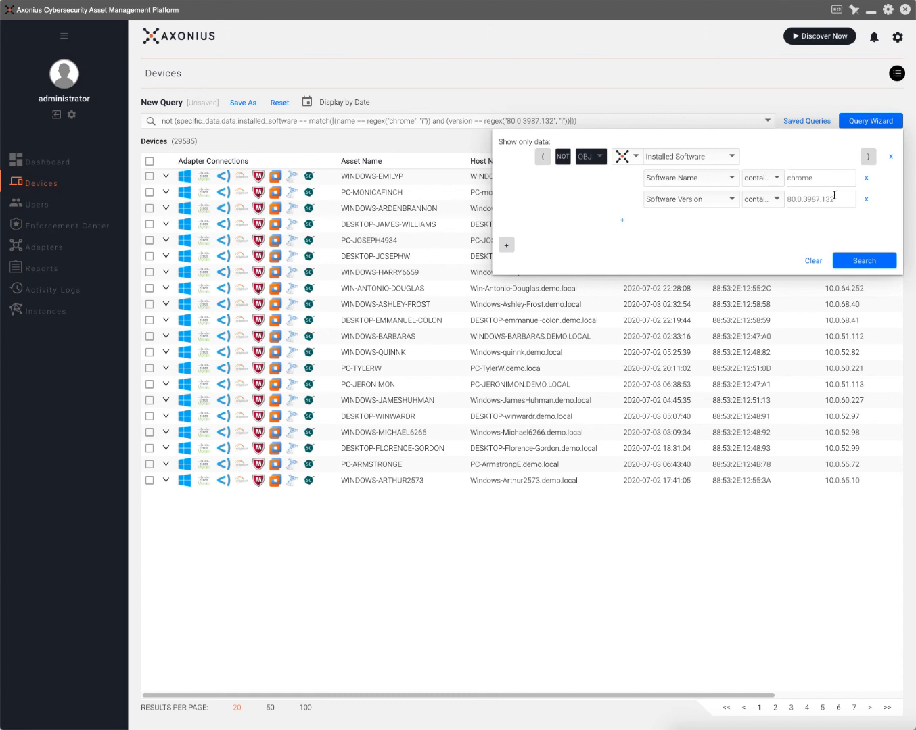
pyautogui.click(890, 158)
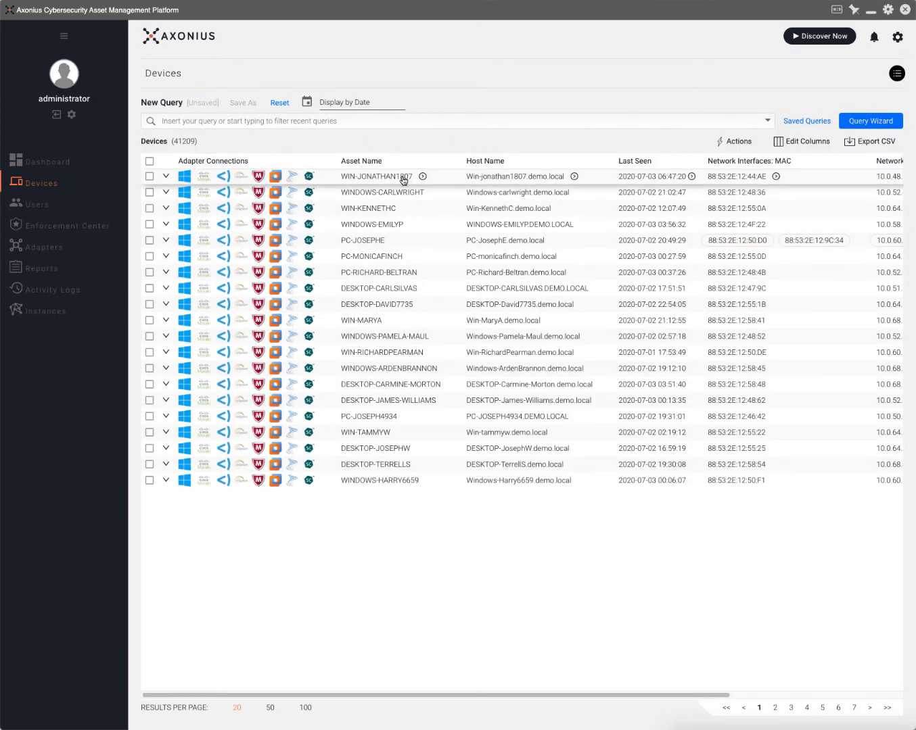
# Show WIN-JONATHAN1807's aggregated agent versions: CounterACT Agent 11.0.03.0003 (x64) and Eclypsium Agent 1.8.0.
pyautogui.click(403, 179)
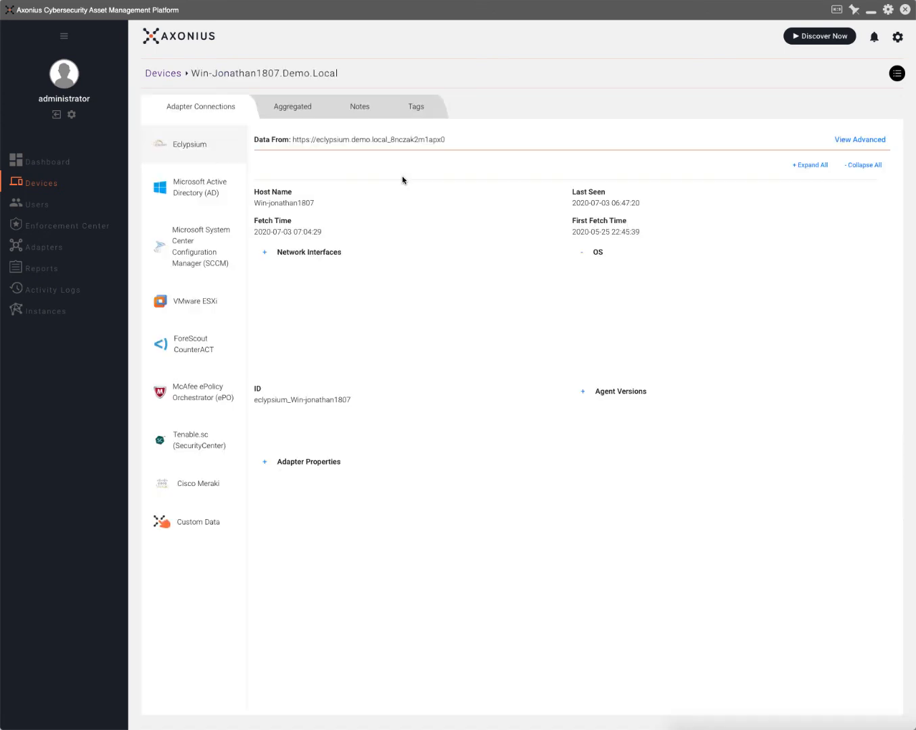
pyautogui.click(295, 116)
pyautogui.click(202, 257)
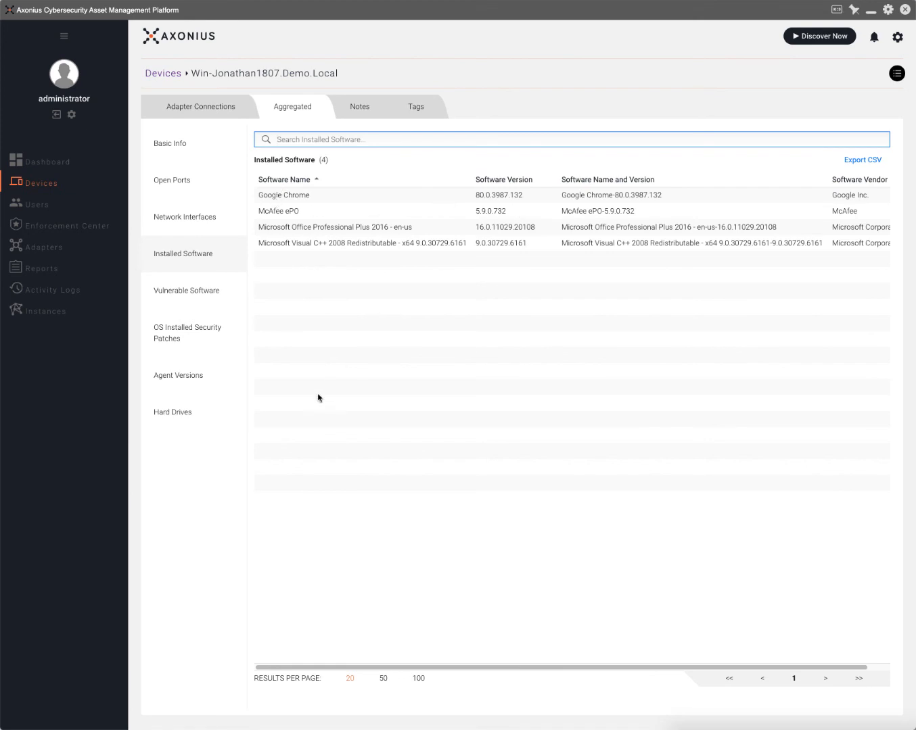
pyautogui.click(196, 379)
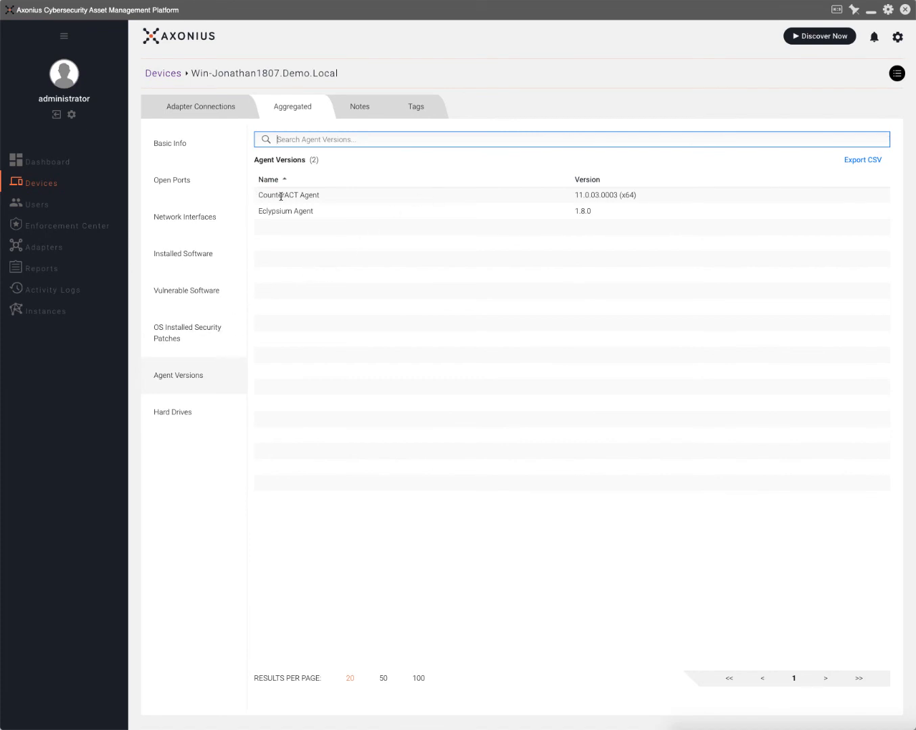
pyautogui.click(67, 162)
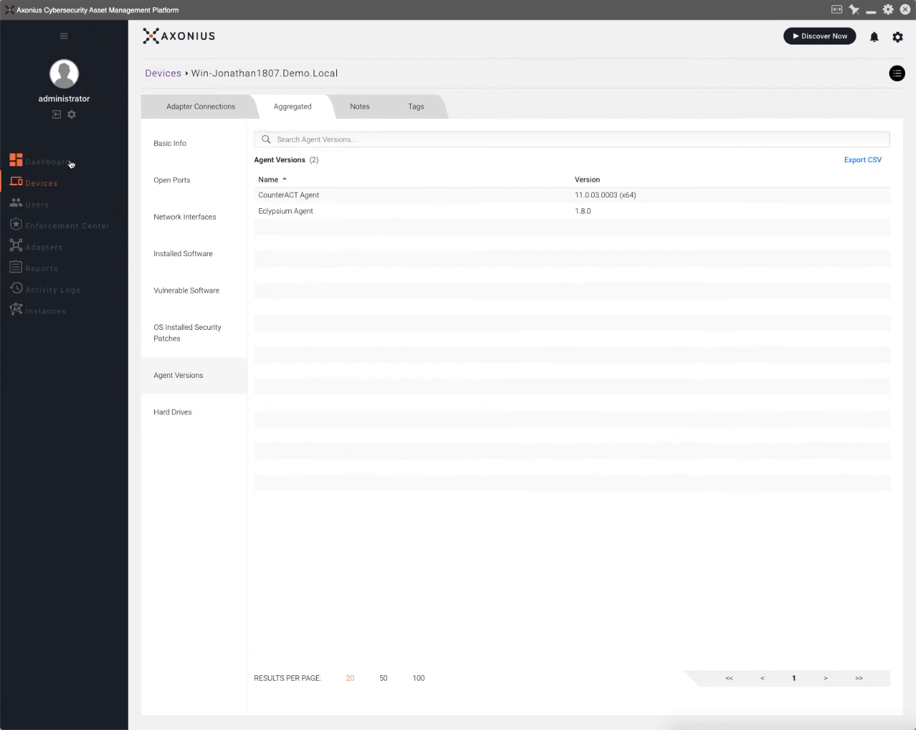
# Scroll the dashboard down to the Chrome Versions chart, then back to the top.
pyautogui.scroll(-5, 646, 474)
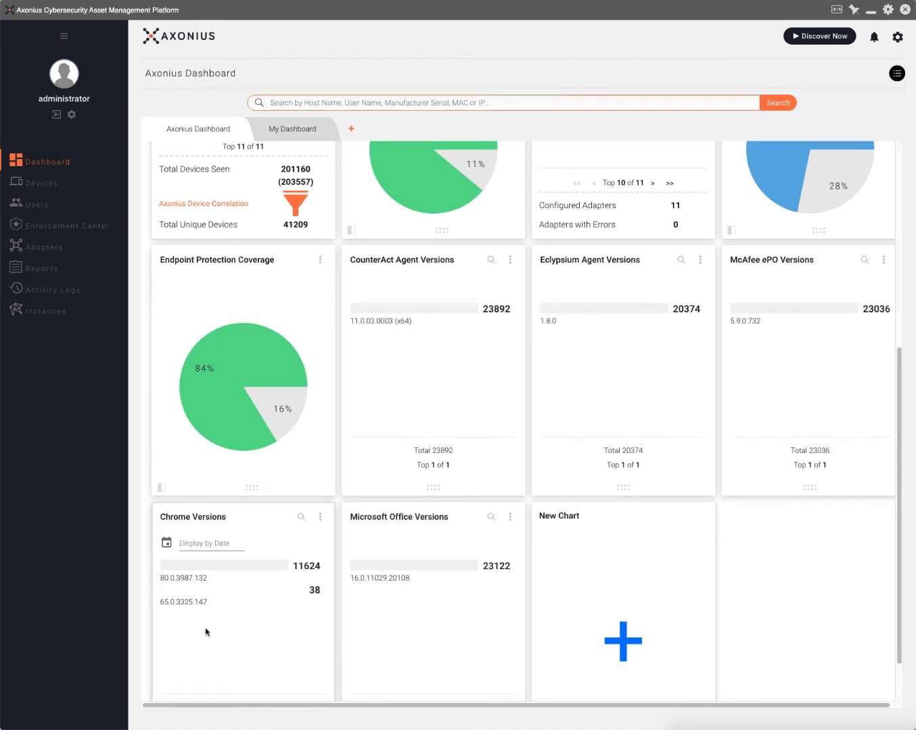
pyautogui.moveTo(183, 608)
pyautogui.scroll(5, 306, 448)
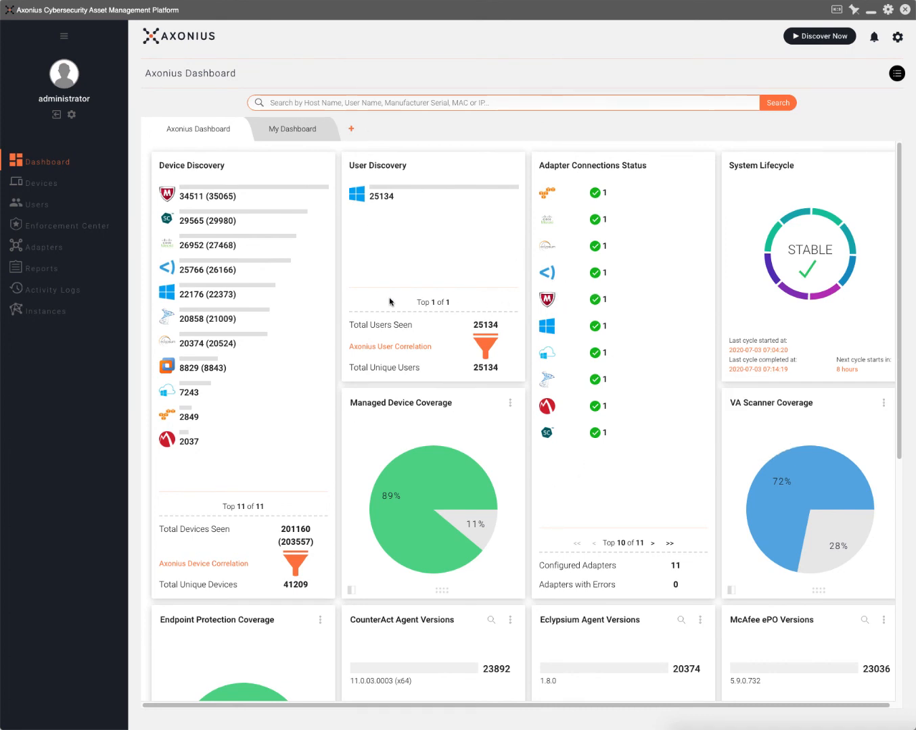
# Filter the Users list with Is Admin = true, leaving 140 admin accounts.
pyautogui.click(49, 207)
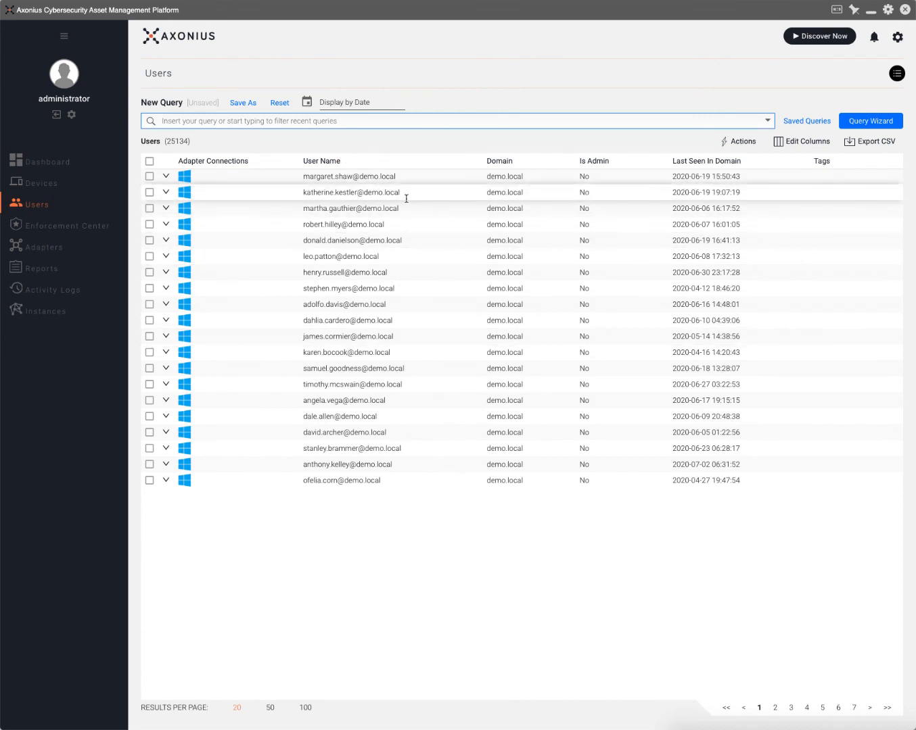
pyautogui.click(867, 120)
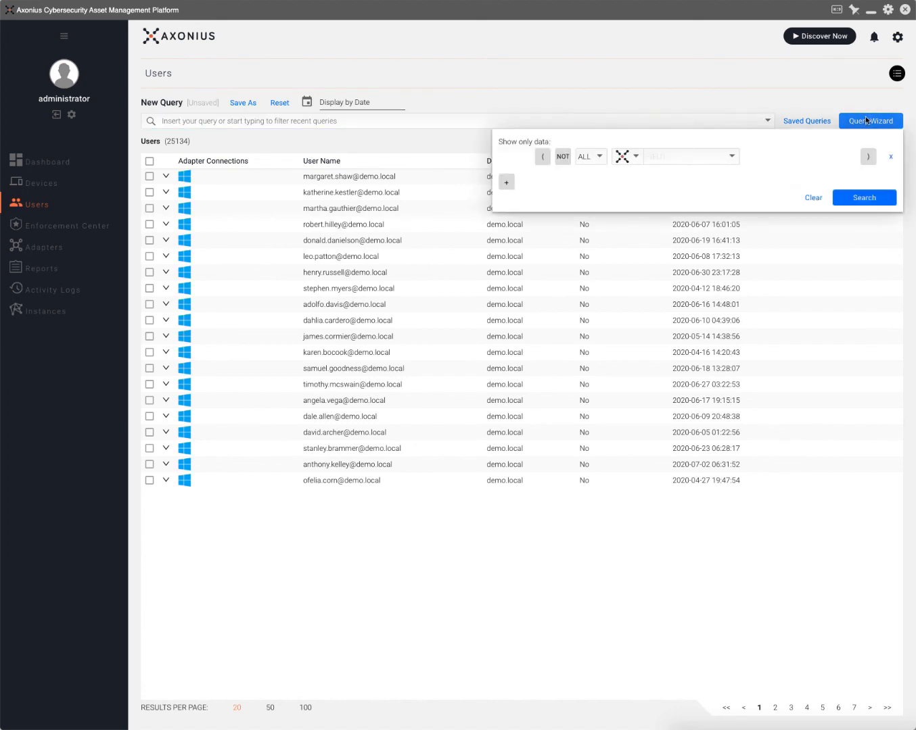
pyautogui.click(705, 160)
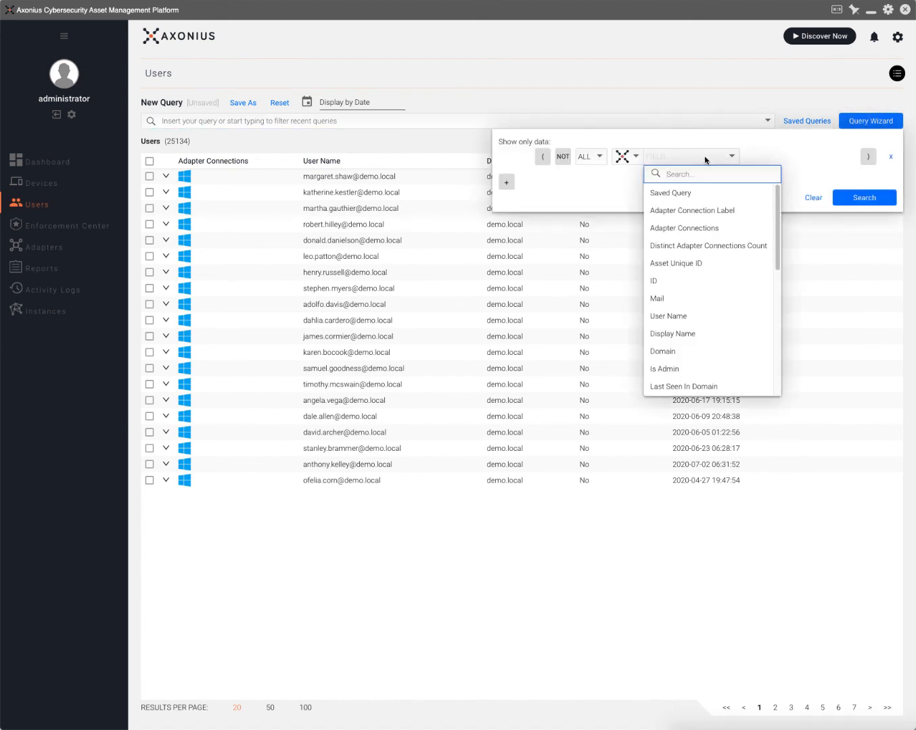
pyautogui.write('is')
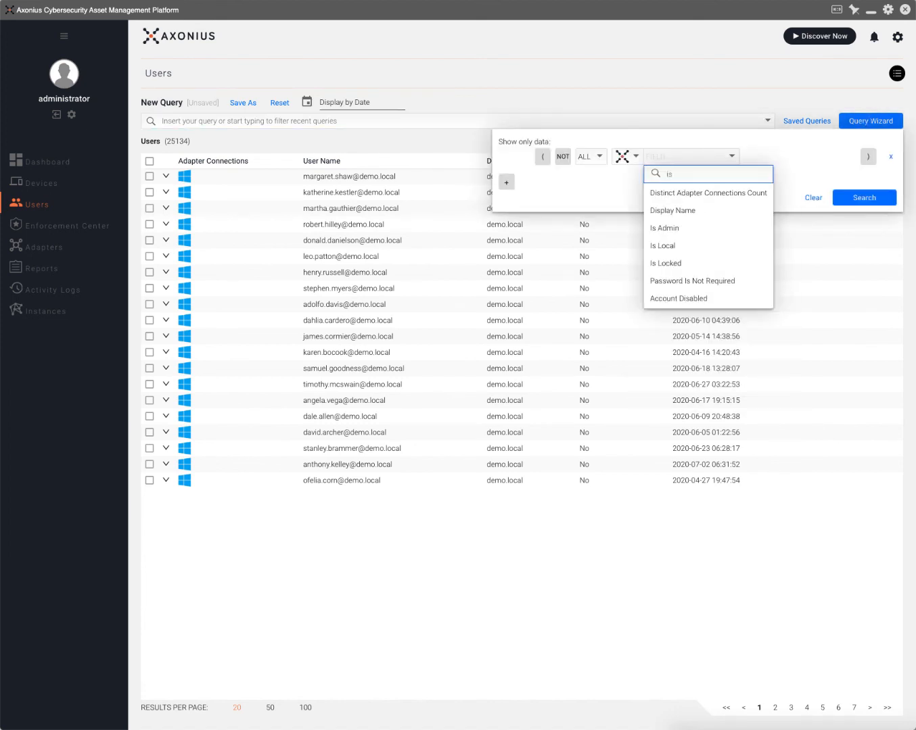
pyautogui.click(697, 228)
pyautogui.click(758, 162)
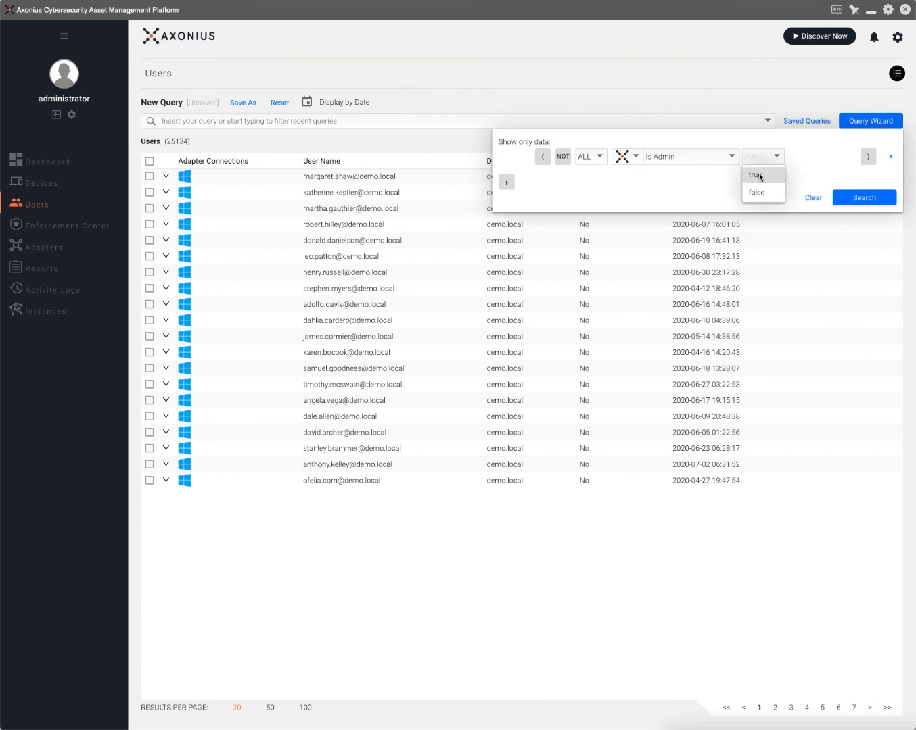
pyautogui.click(759, 174)
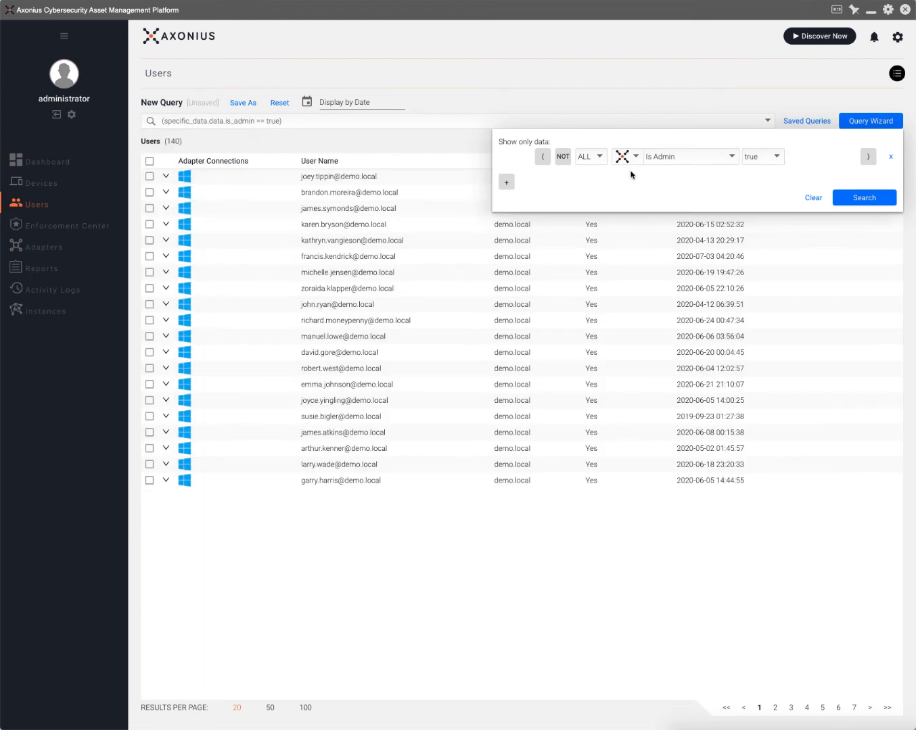
# Add a second condition, Password Never Expires = true, to the admin users query.
pyautogui.click(506, 181)
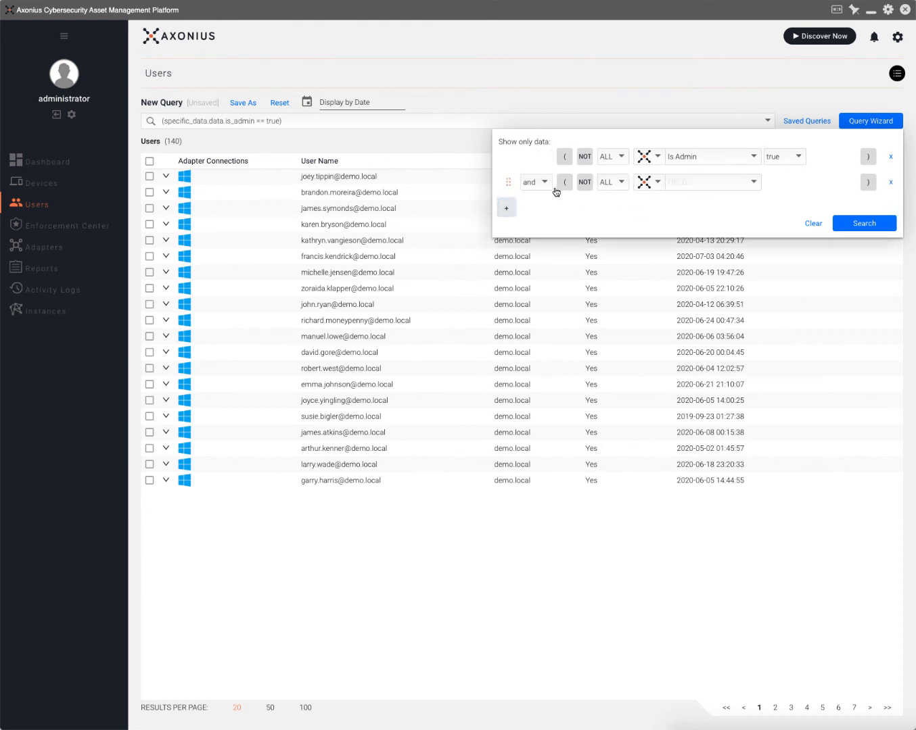
pyautogui.click(710, 184)
pyautogui.write('pas')
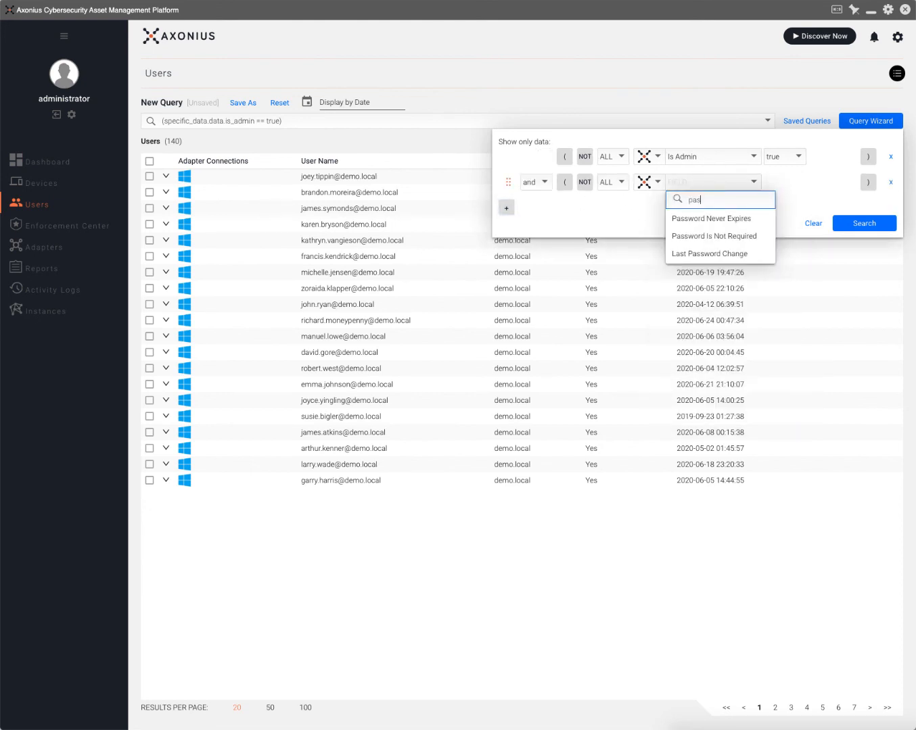
pyautogui.click(729, 219)
pyautogui.click(774, 190)
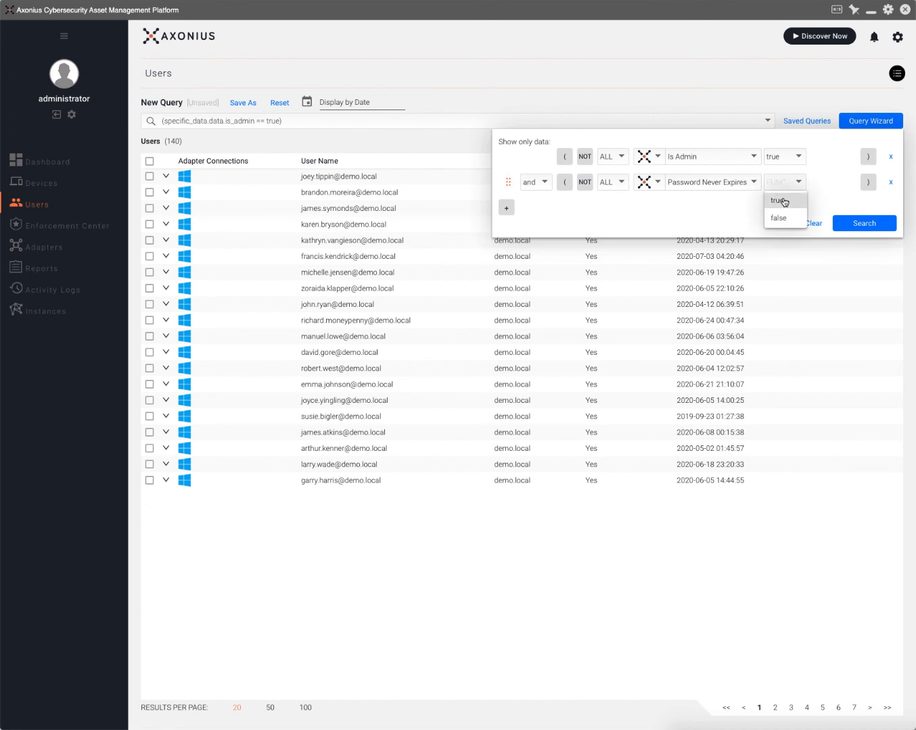
pyautogui.click(785, 202)
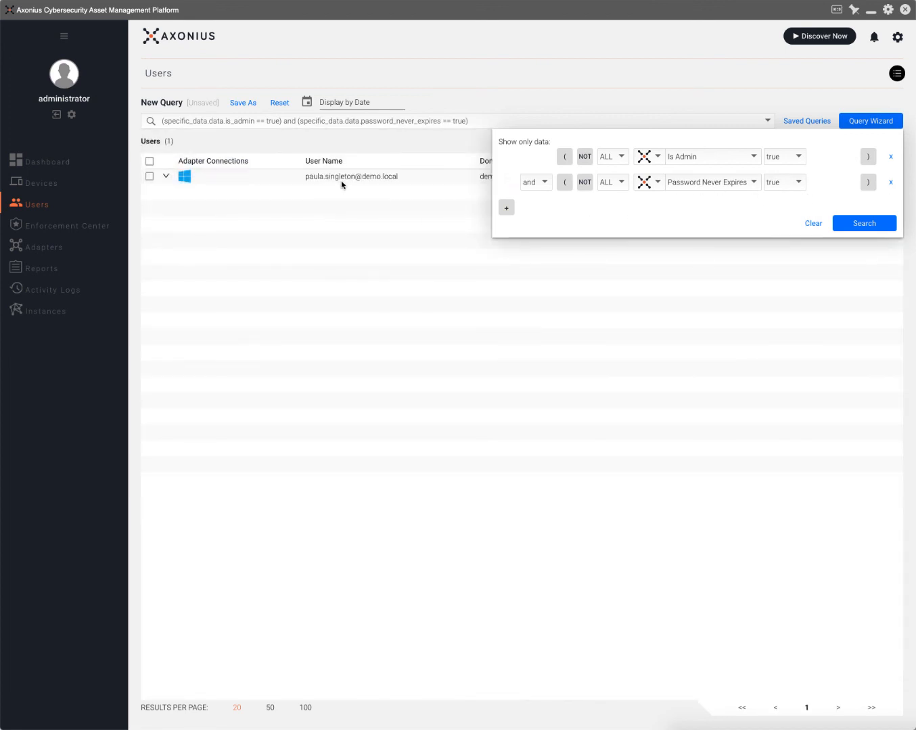
# Switch that condition to Password Is Not Required, then remove it and close the query builder.
pyautogui.click(718, 183)
pyautogui.write('pass')
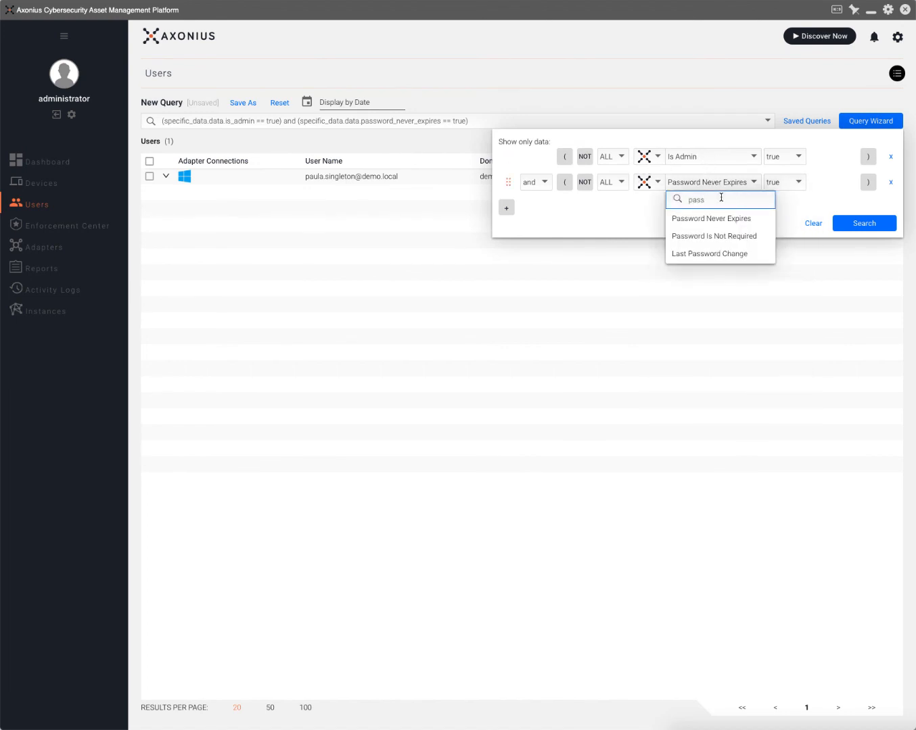
pyautogui.click(710, 236)
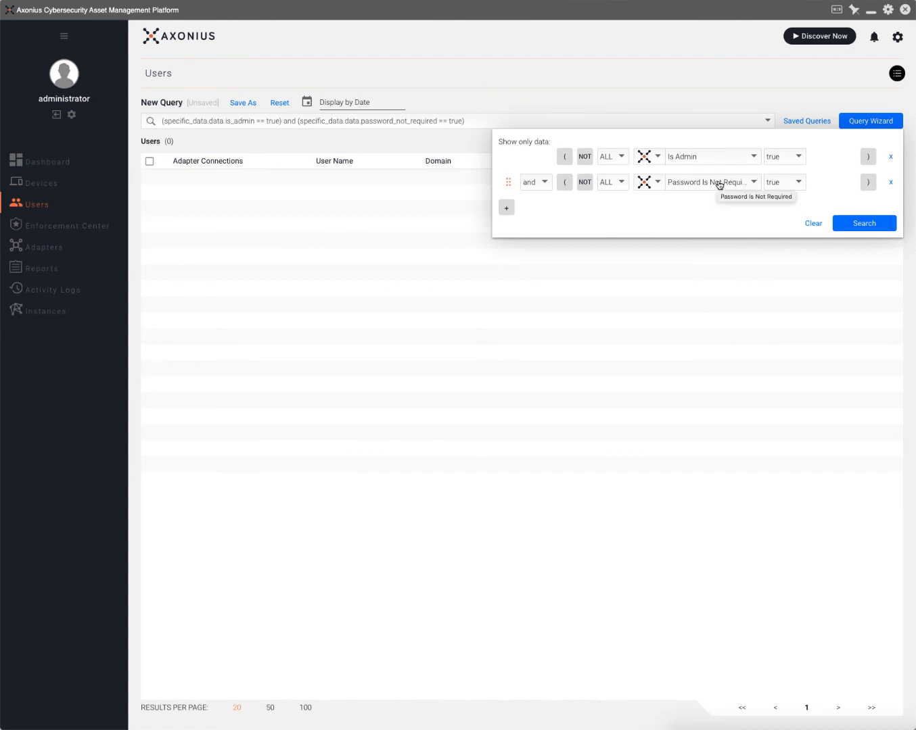
pyautogui.click(718, 184)
pyautogui.click(754, 181)
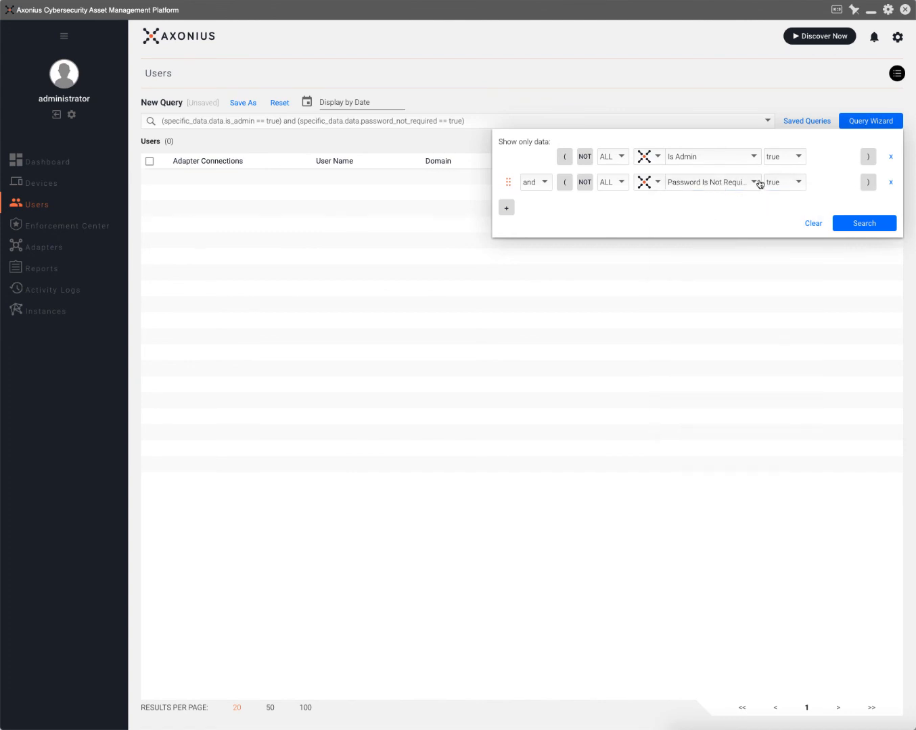
pyautogui.click(891, 183)
pyautogui.click(269, 288)
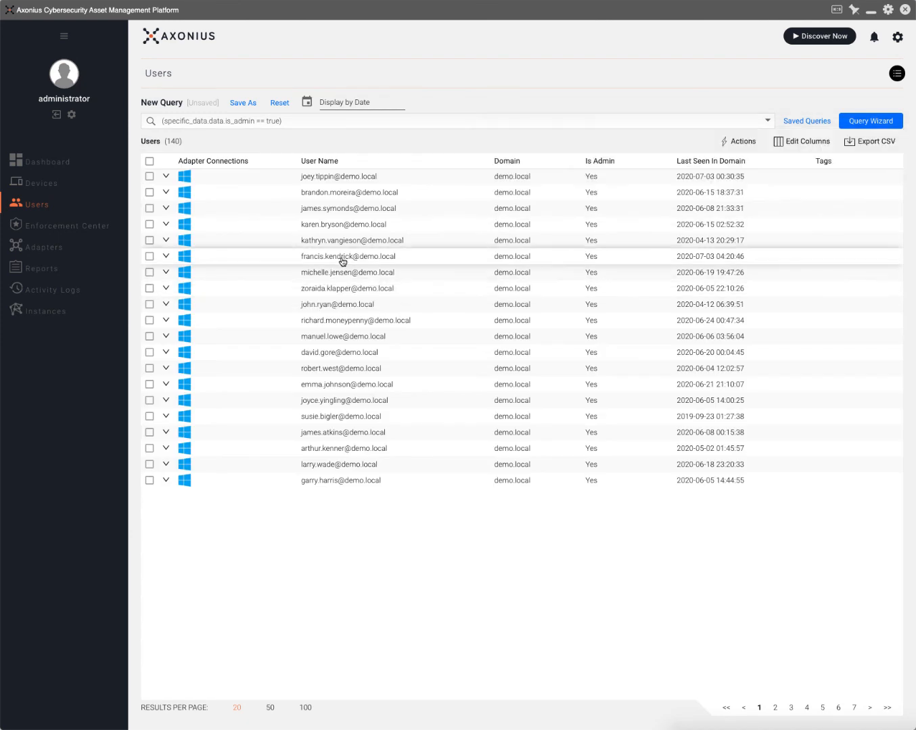
# View one admin user's detail page and return to the Users query builder.
pyautogui.click(327, 273)
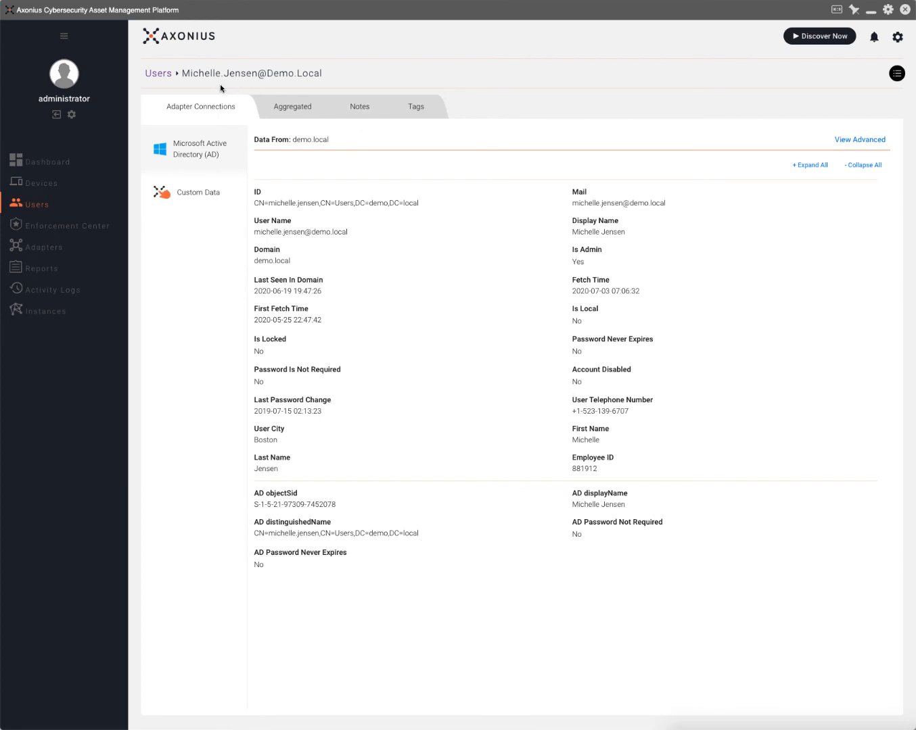
pyautogui.click(158, 75)
pyautogui.click(853, 121)
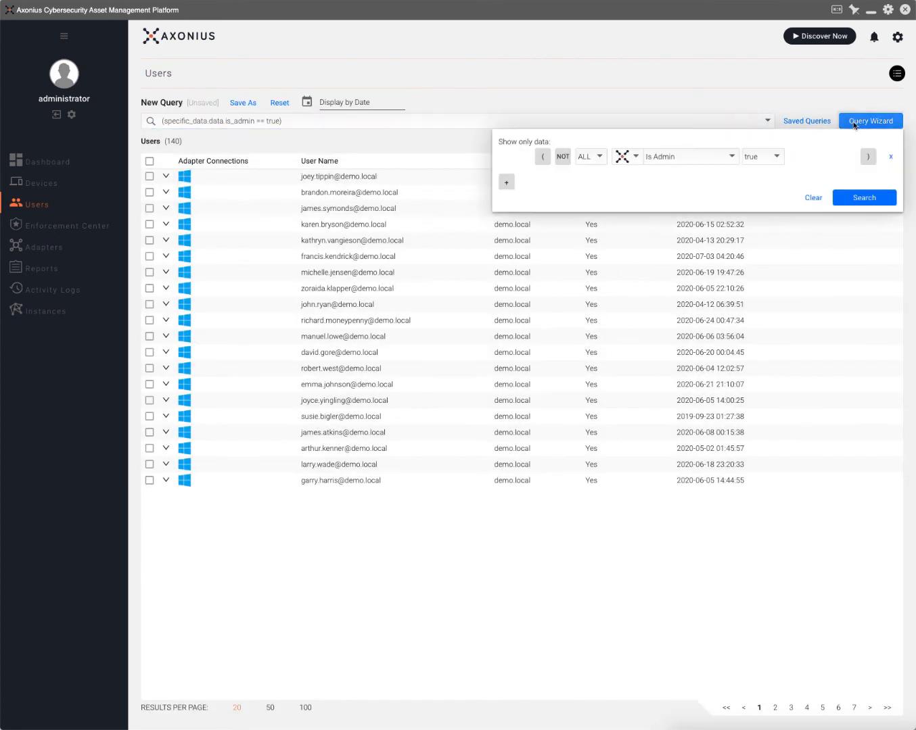
# Add an Account Disabled = false condition to the admin users query and close the builder.
pyautogui.click(501, 180)
pyautogui.click(716, 184)
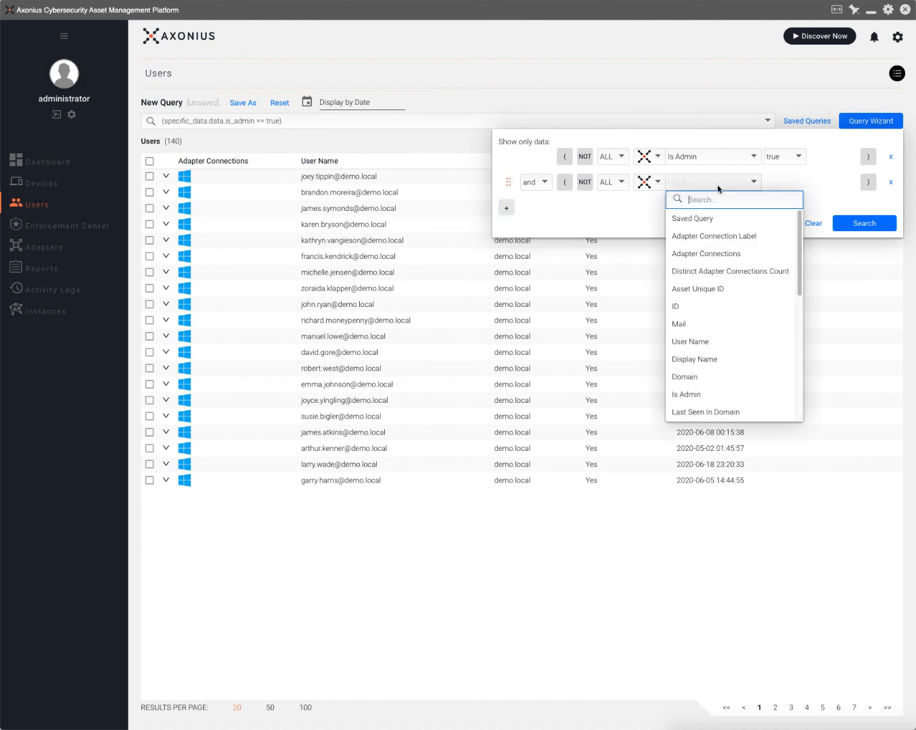
pyautogui.write('dis')
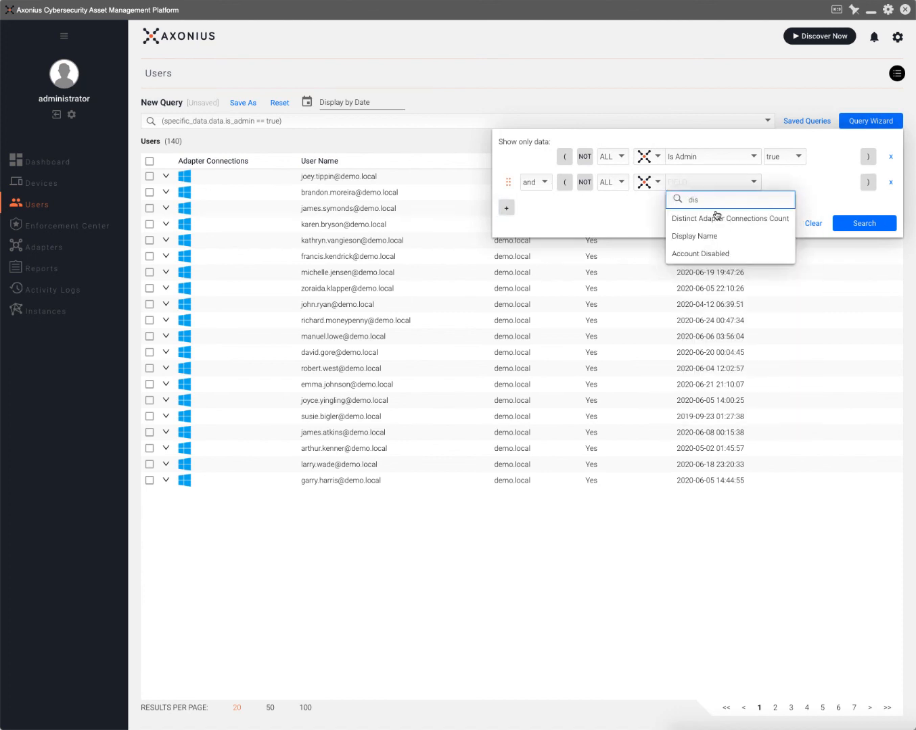
pyautogui.click(717, 253)
pyautogui.click(782, 187)
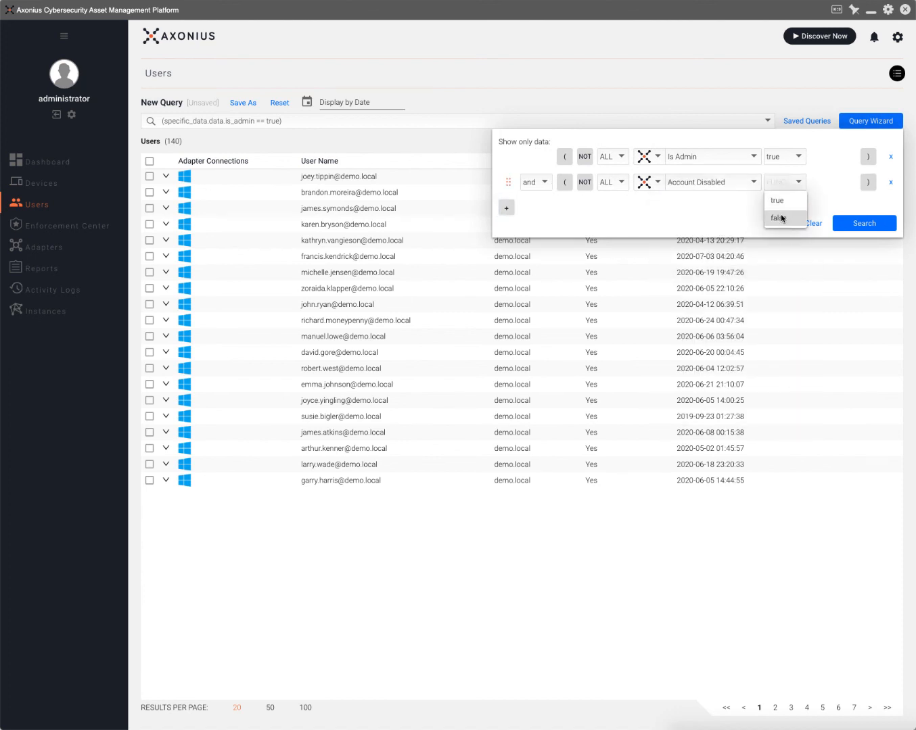
pyautogui.click(778, 218)
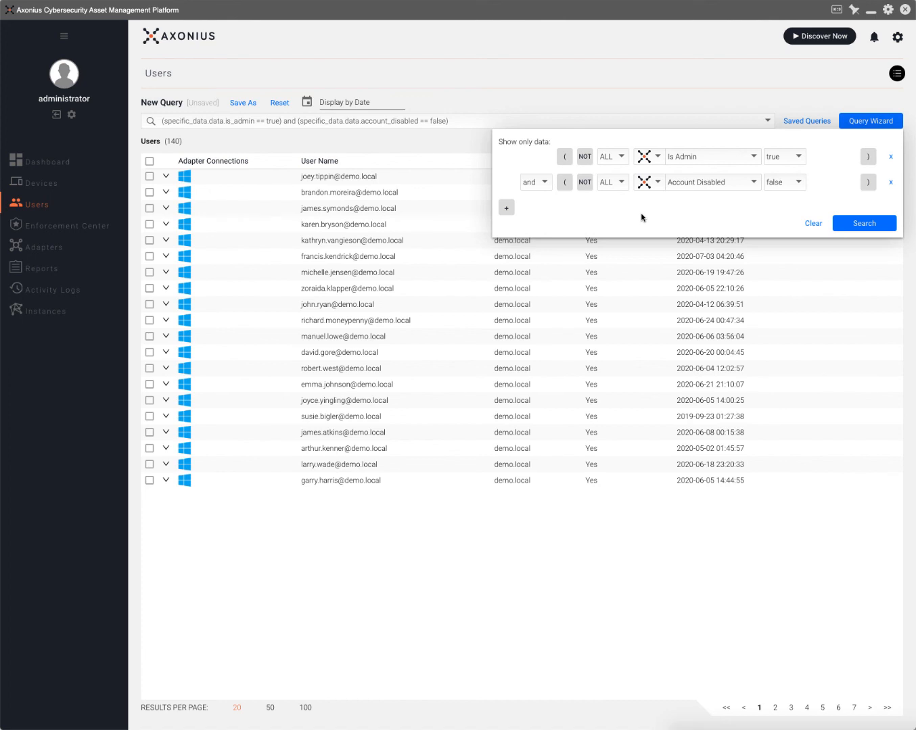
pyautogui.click(731, 99)
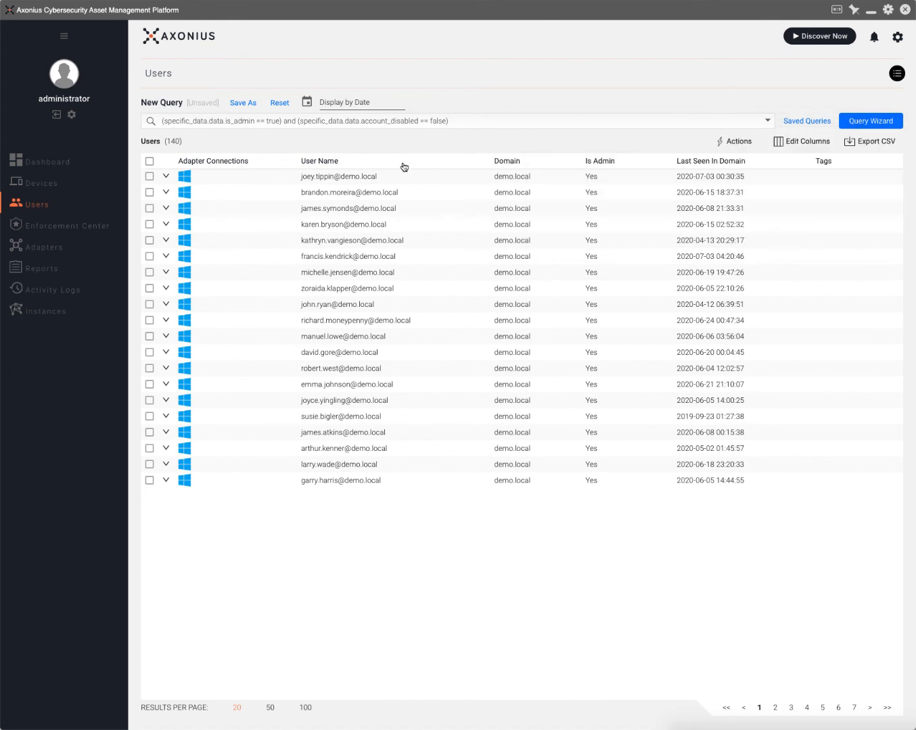
pyautogui.click(94, 228)
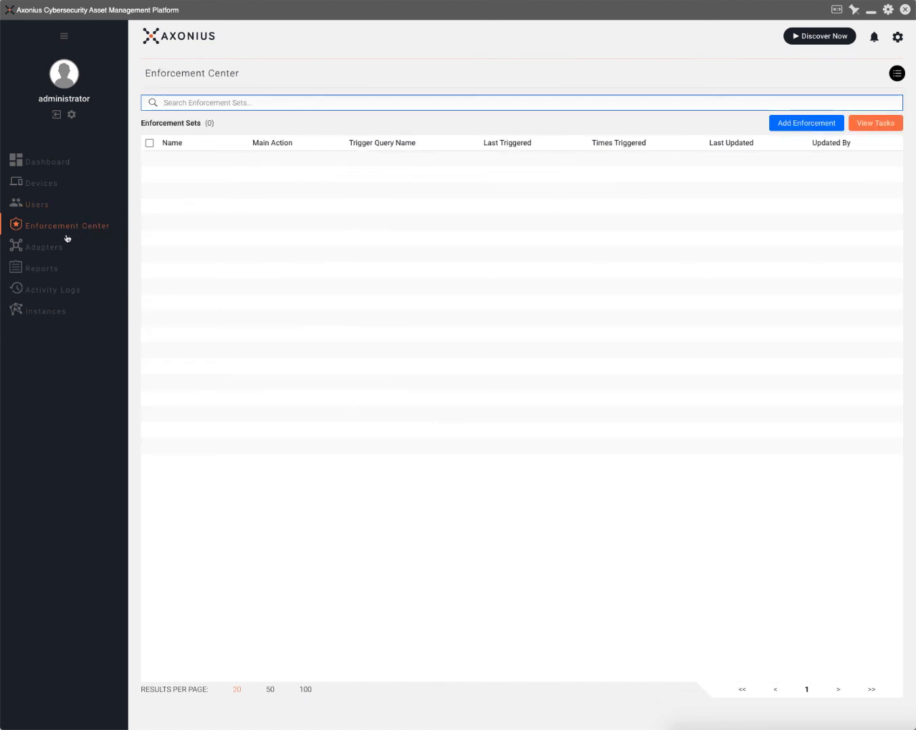
# Run the saved 'AX - Chrome Installed' device query as of 2020-06-01, showing 11643 devices.
pyautogui.click(43, 184)
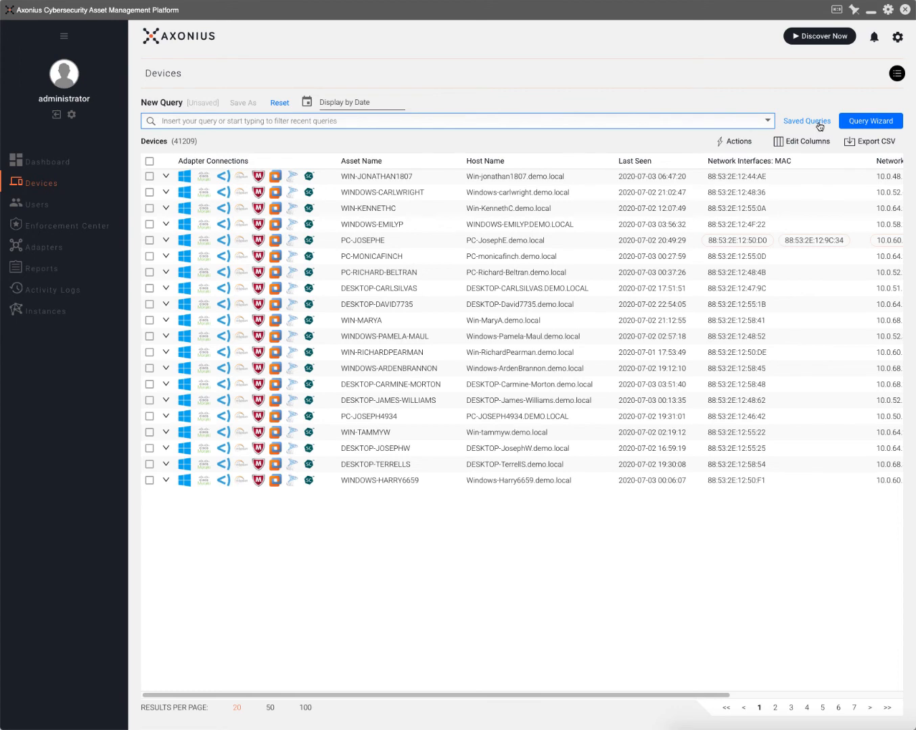
pyautogui.click(819, 123)
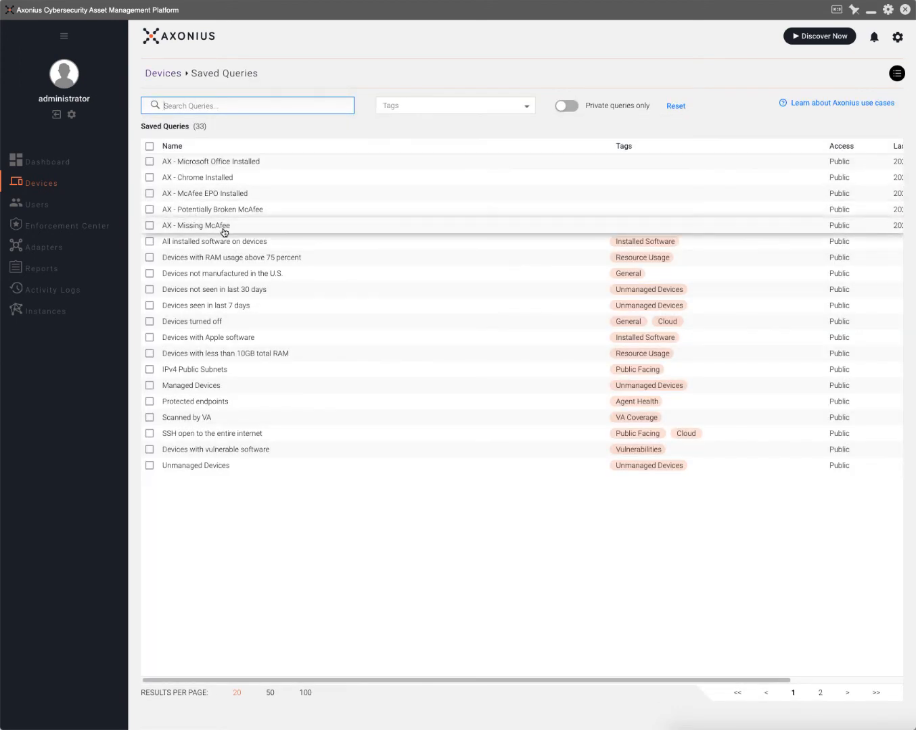
pyautogui.click(239, 180)
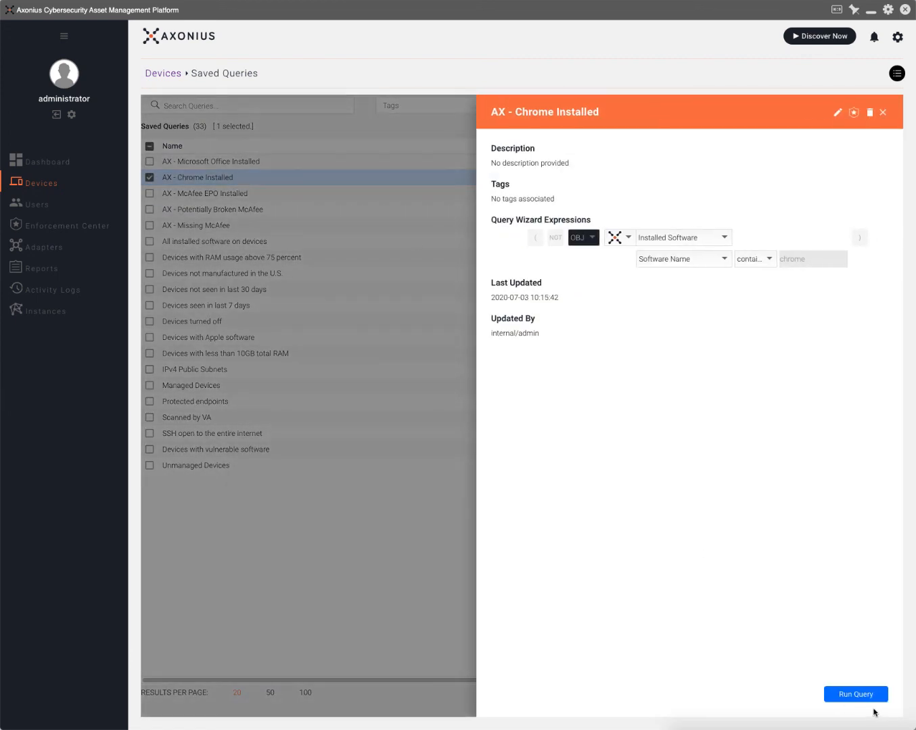
pyautogui.click(865, 695)
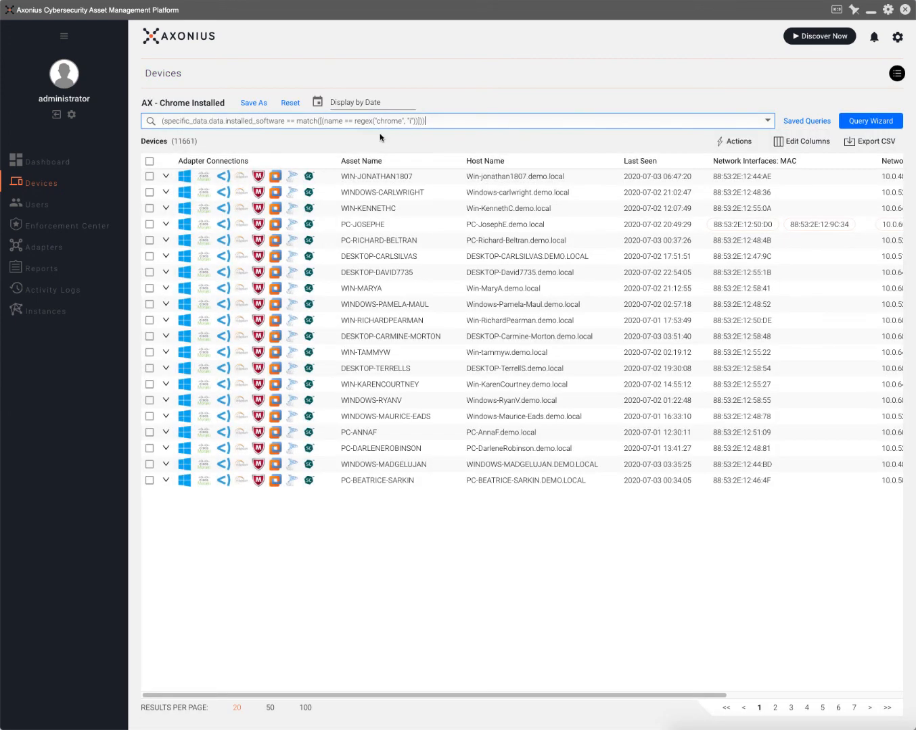
pyautogui.click(358, 102)
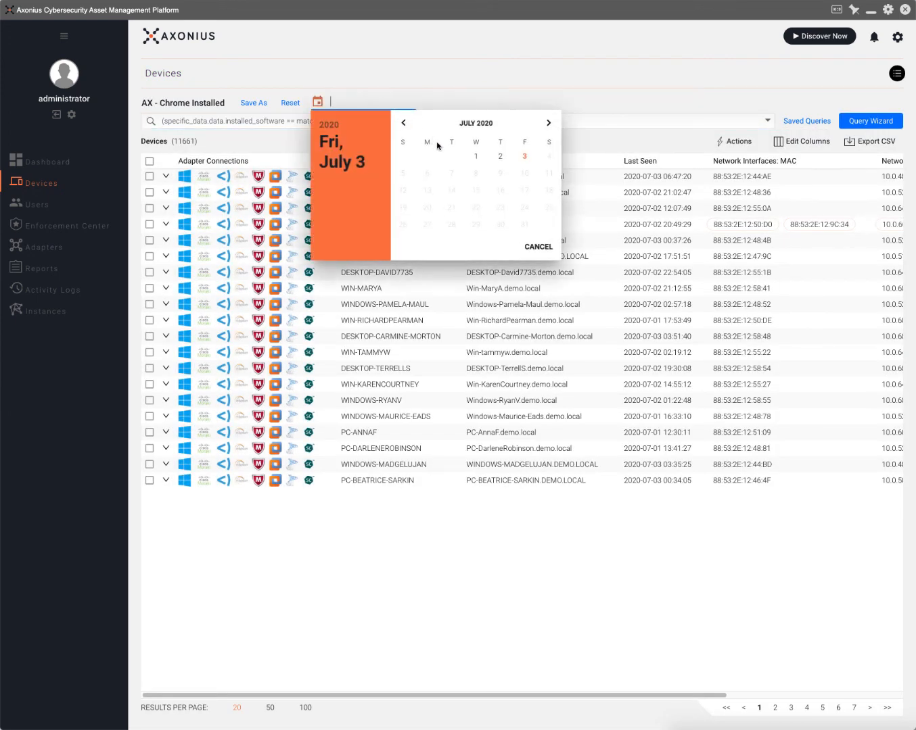
pyautogui.click(403, 123)
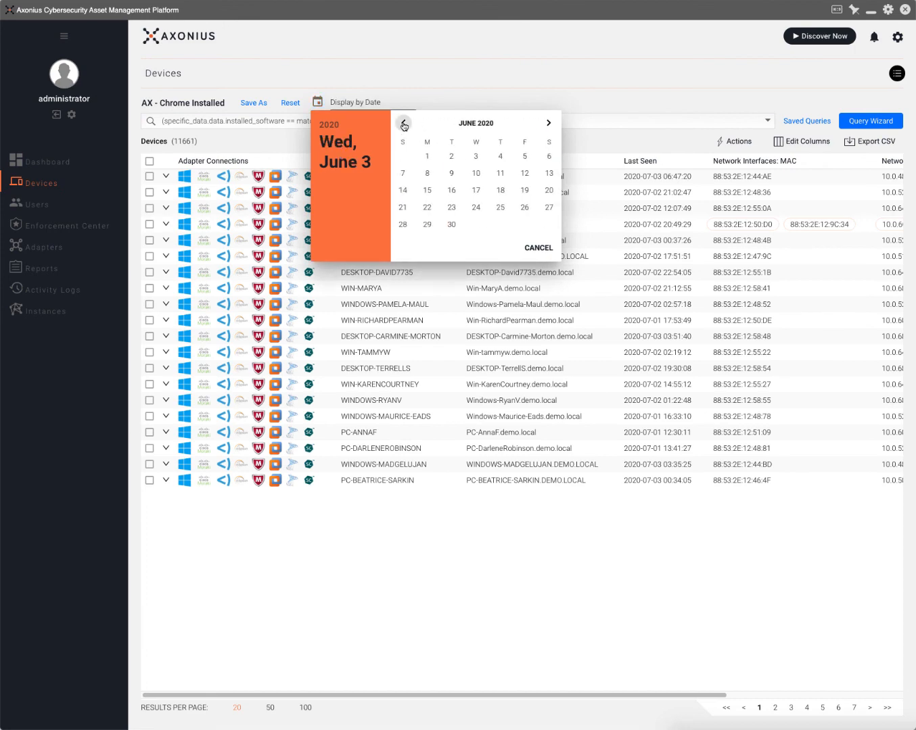
pyautogui.click(427, 157)
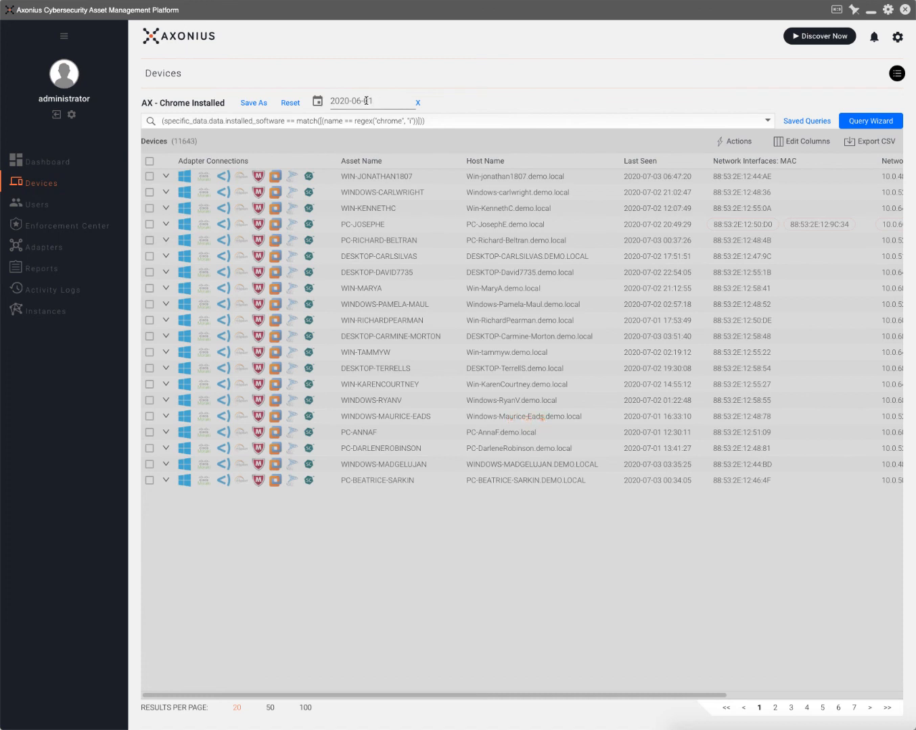
# Create a new enforcement set triggered by the Devices saved query 'AX - Chrome Installed'.
pyautogui.click(51, 228)
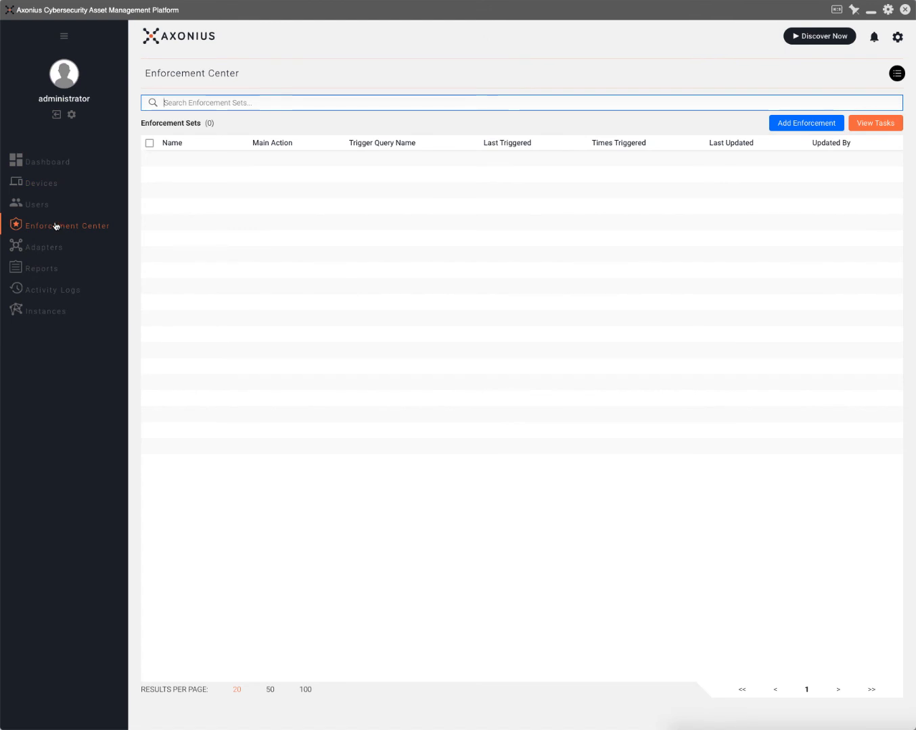
pyautogui.click(799, 126)
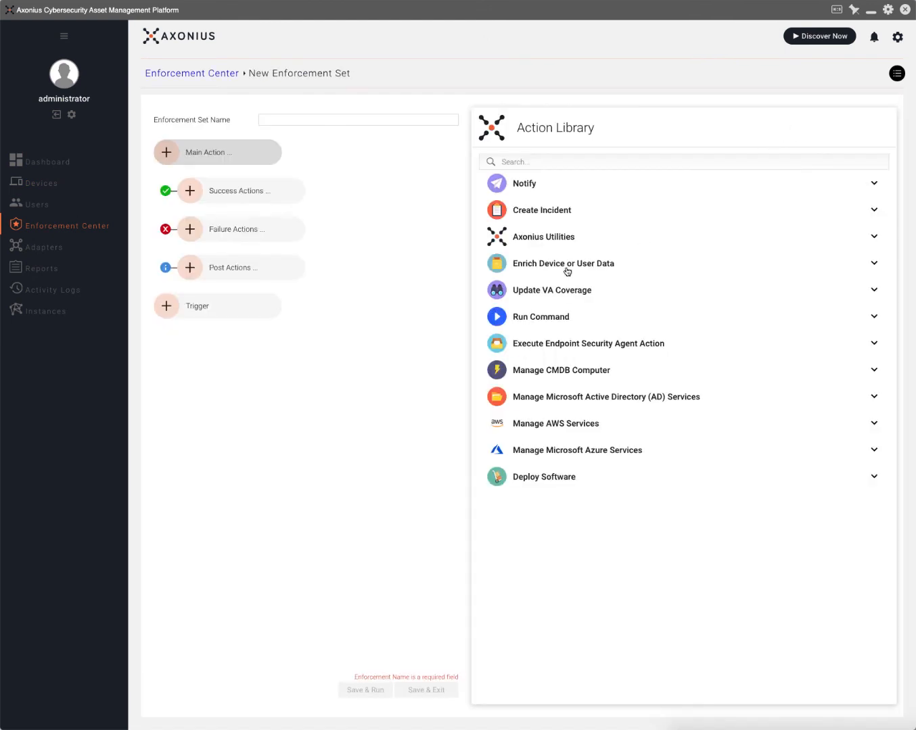
pyautogui.click(245, 312)
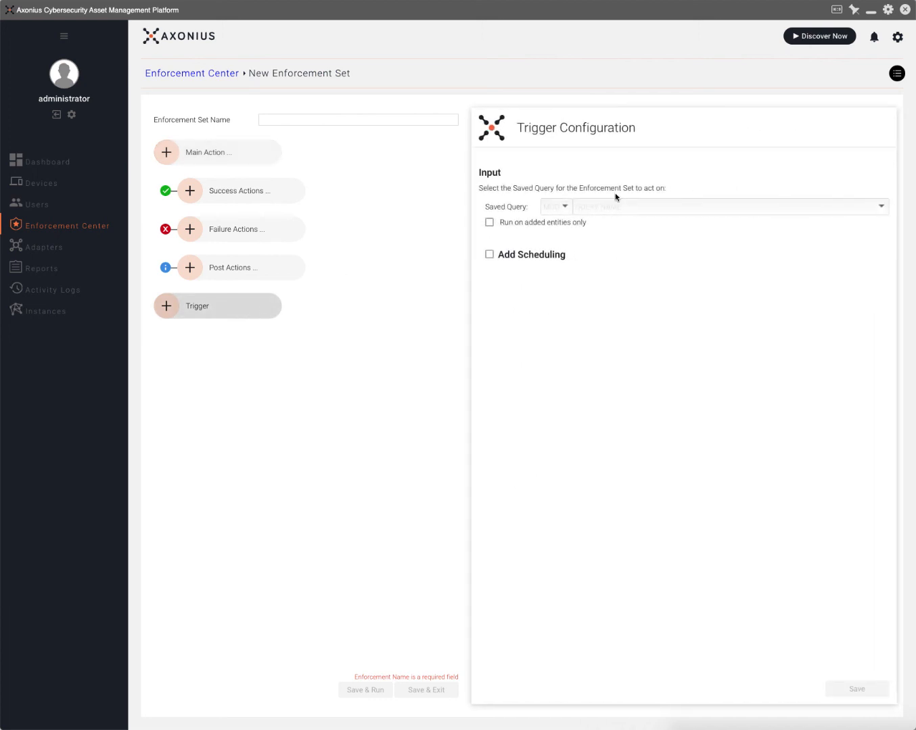
pyautogui.click(558, 207)
pyautogui.click(571, 241)
pyautogui.click(600, 207)
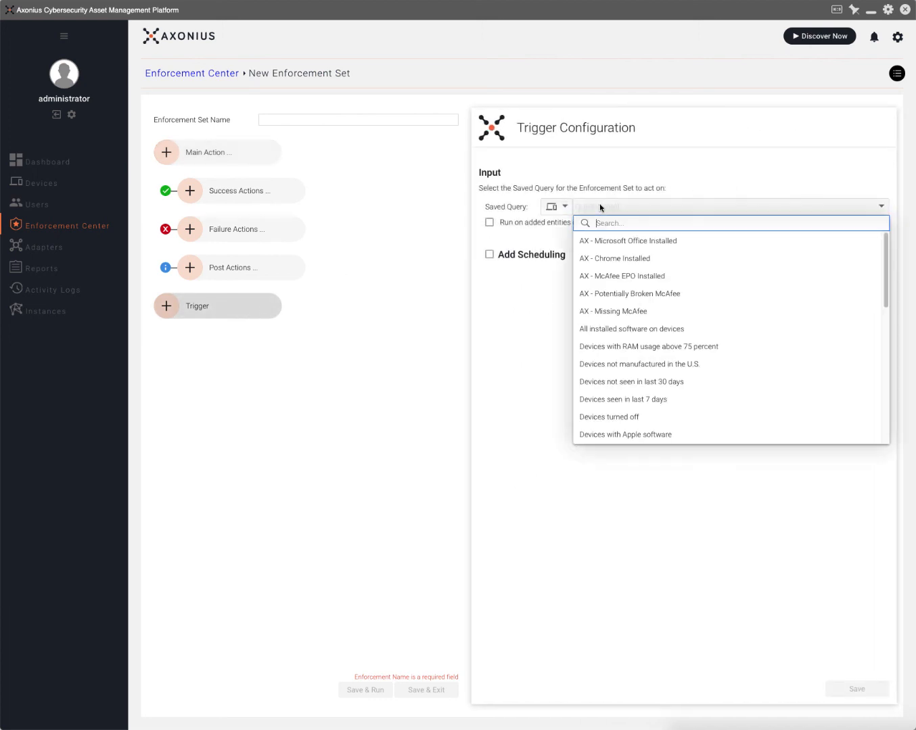
pyautogui.click(667, 260)
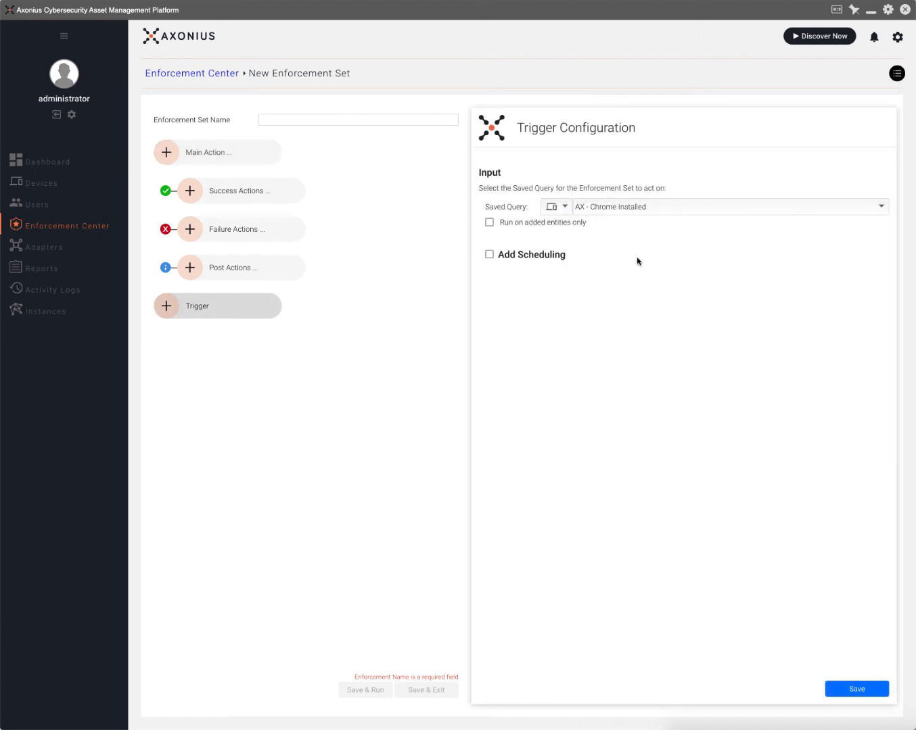
# Schedule the trigger every discovery cycle, firing only when new entities are added, and save it.
pyautogui.click(488, 255)
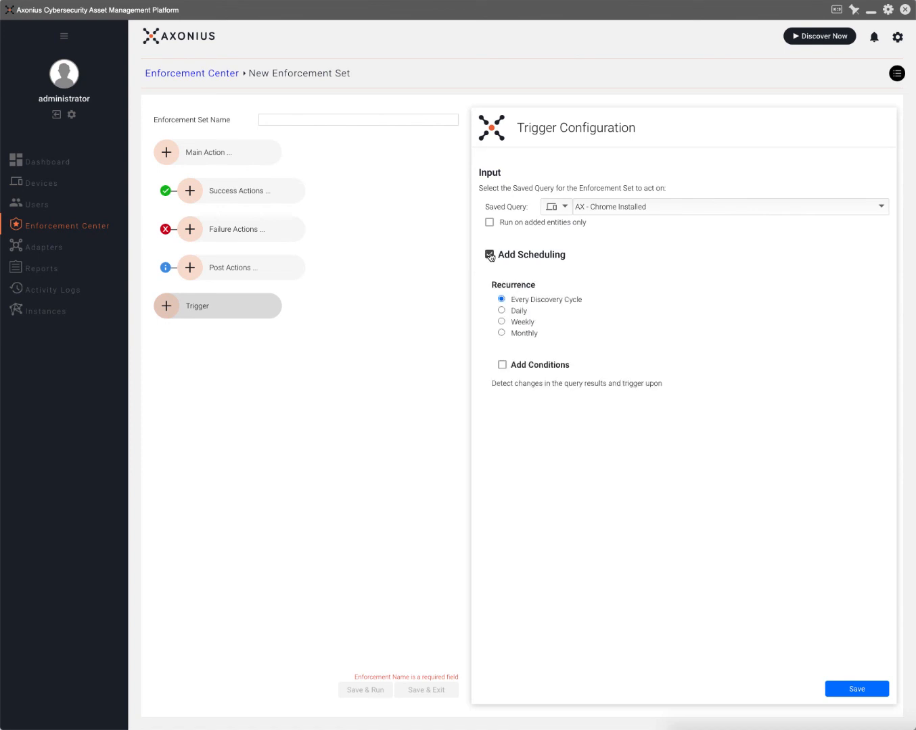
pyautogui.click(501, 365)
pyautogui.click(501, 402)
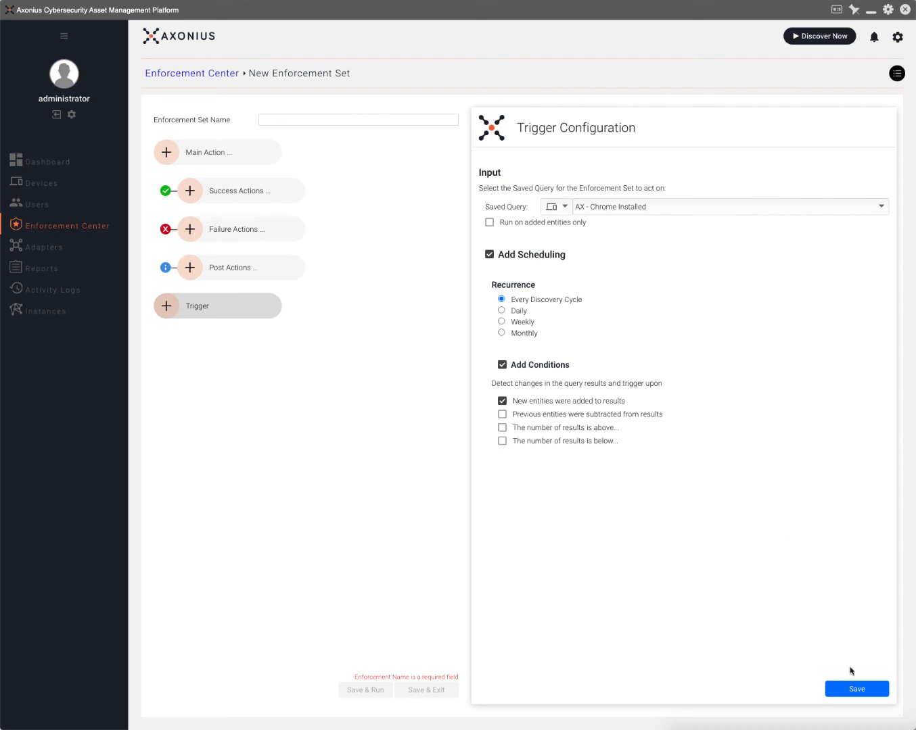
pyautogui.click(855, 688)
pyautogui.click(236, 157)
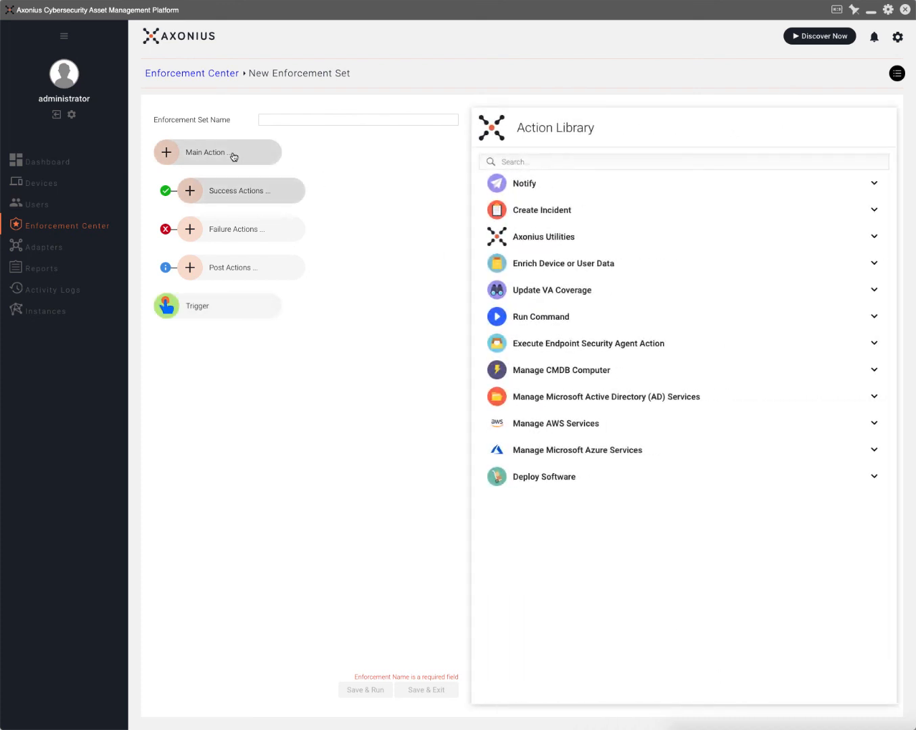
# Expand the Notify, Create Incident, Axonius Utilities, Enrich Data, VA Coverage, Run Command and endpoint agent categories.
pyautogui.click(536, 189)
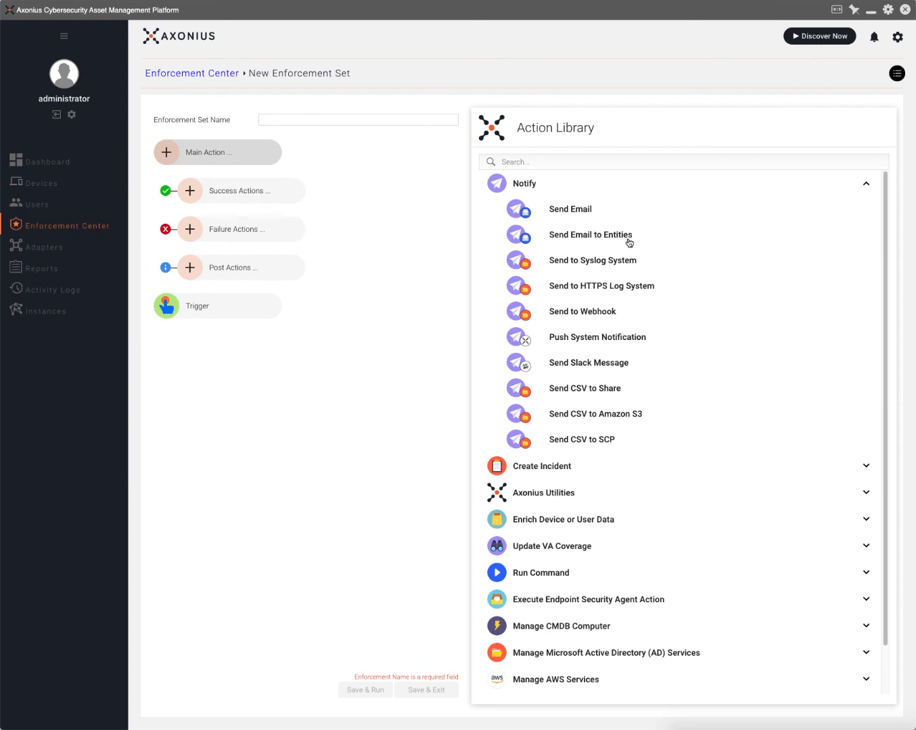
pyautogui.click(593, 469)
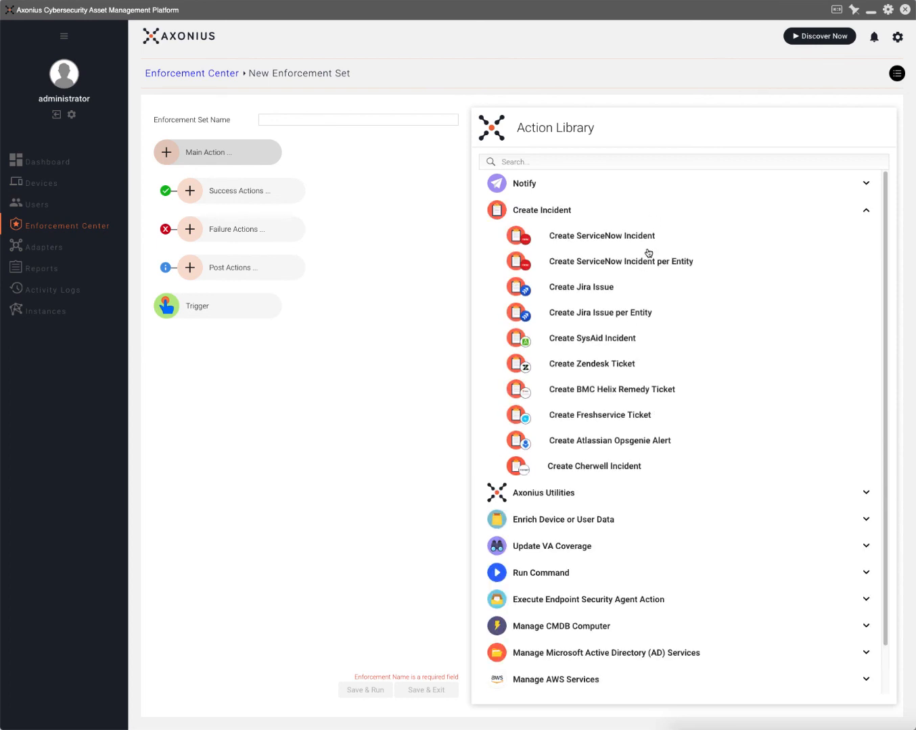
pyautogui.click(598, 498)
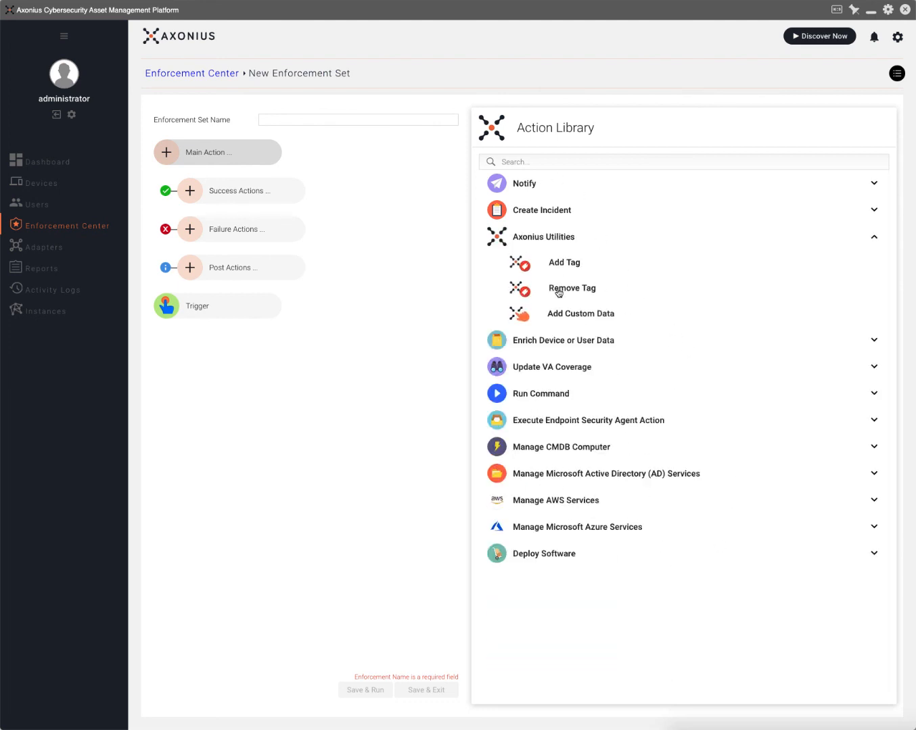
pyautogui.click(613, 341)
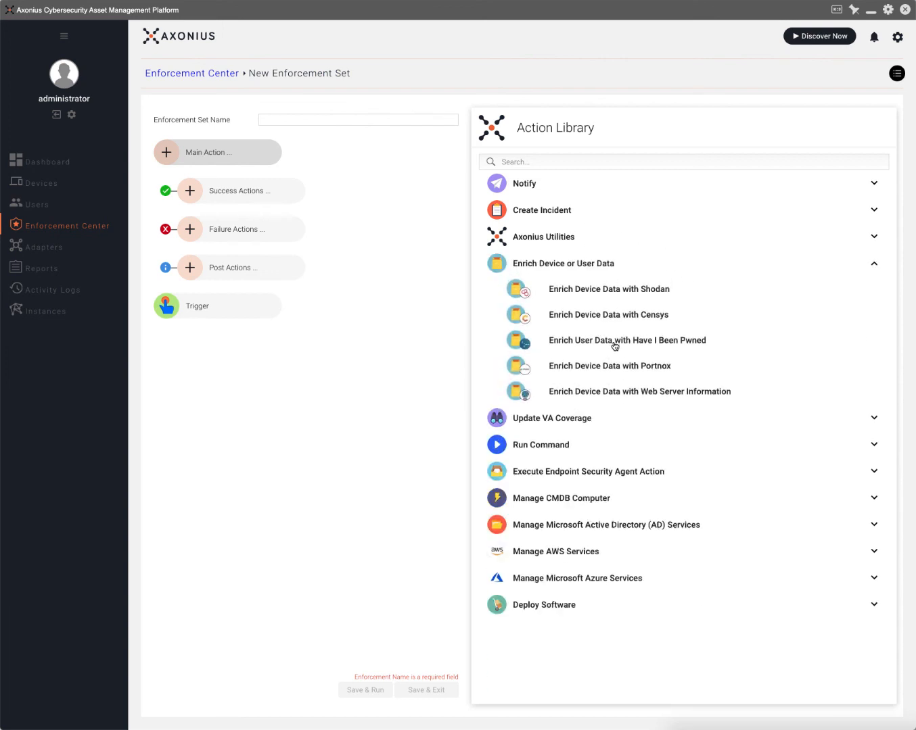
pyautogui.click(570, 424)
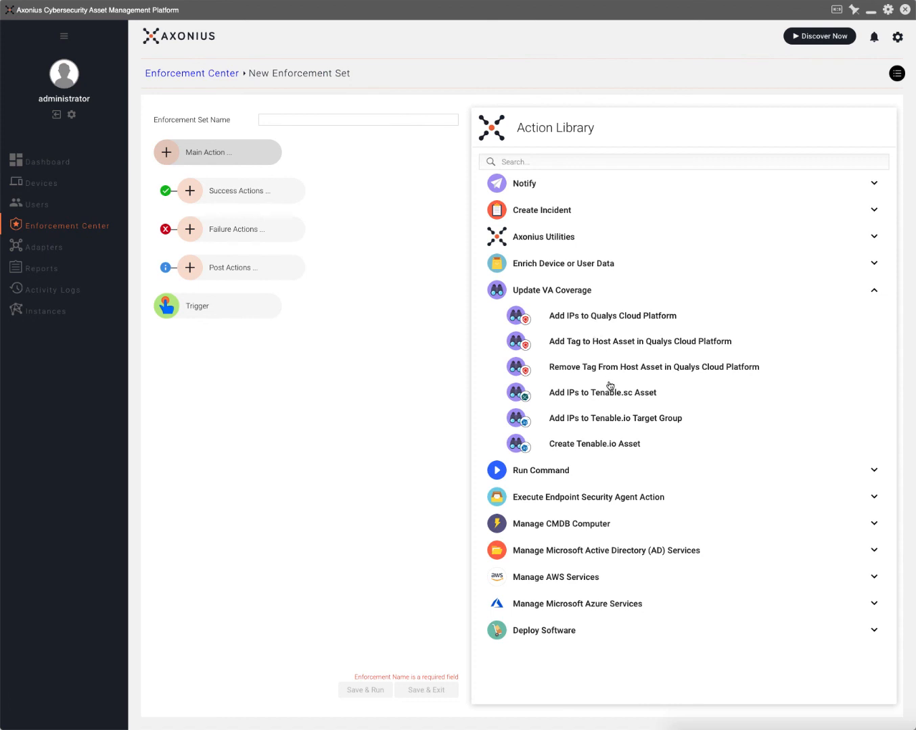
pyautogui.click(575, 473)
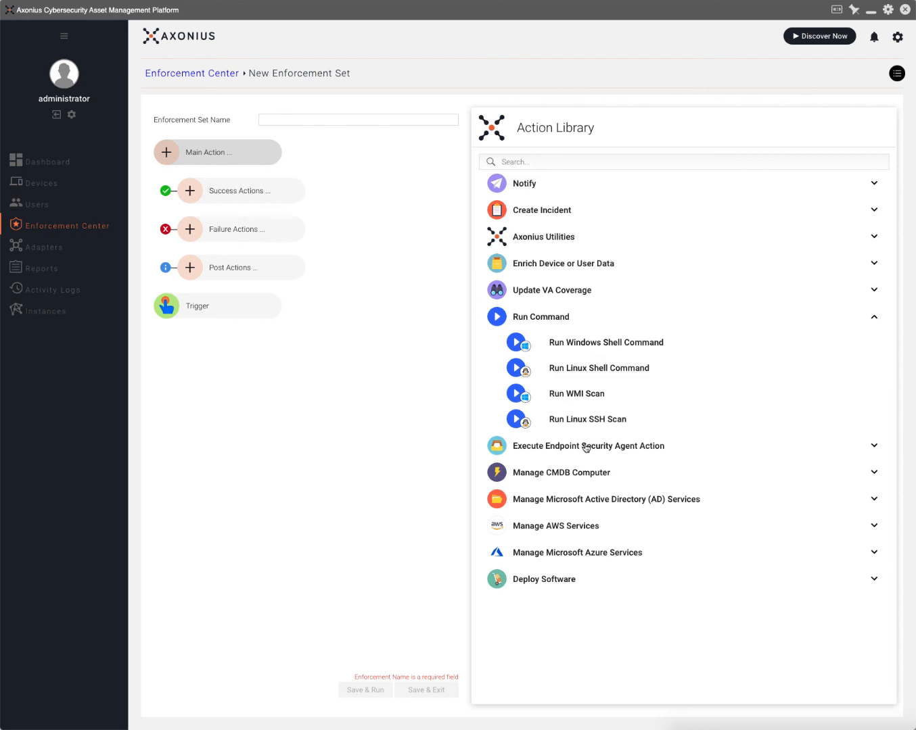
pyautogui.click(586, 448)
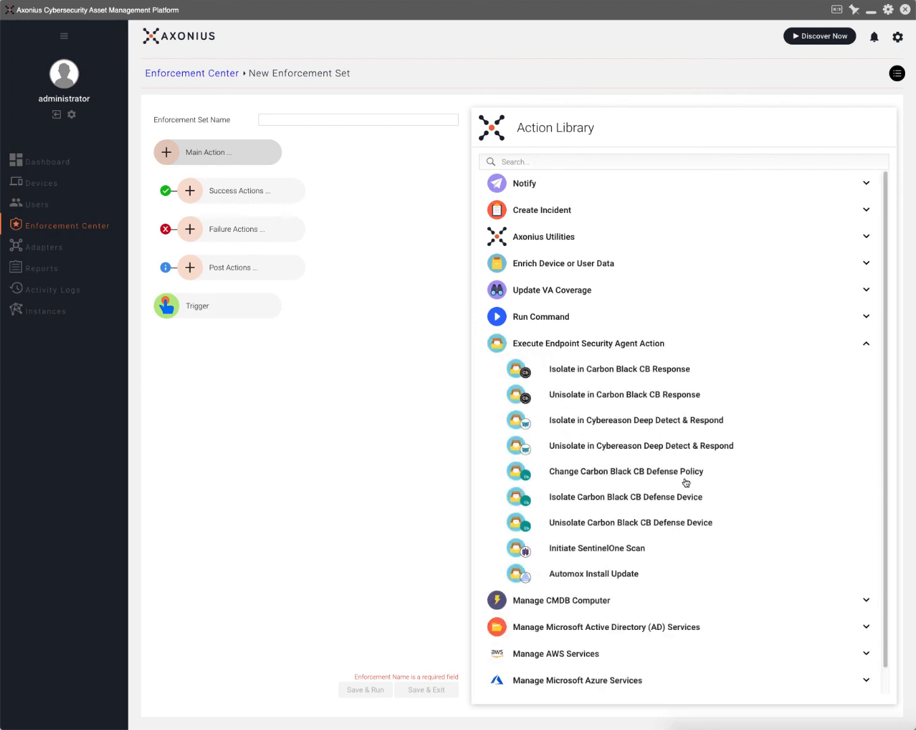
# Expand the CMDB, Active Directory, AWS, Azure and Deploy Software categories, then return to the 11643 Chrome Installed devices.
pyautogui.scroll(-1, 673, 463)
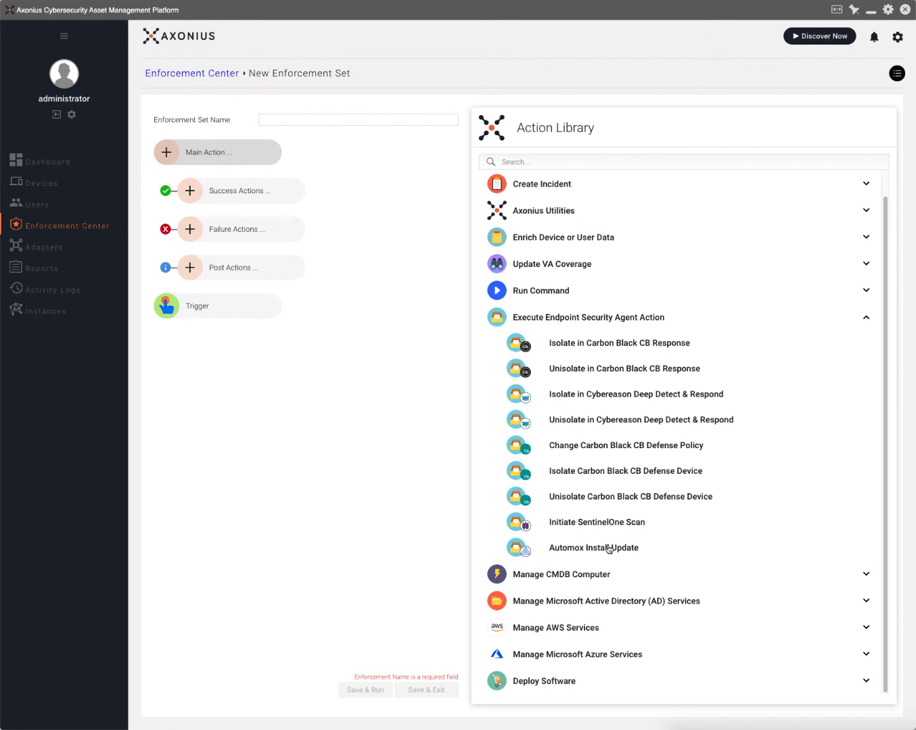
pyautogui.click(594, 575)
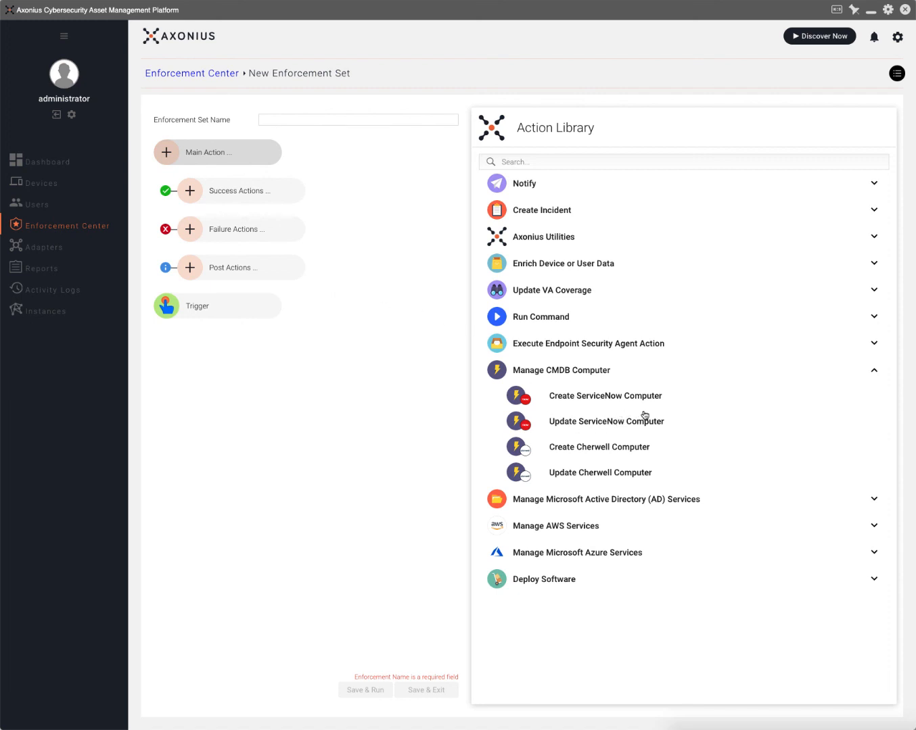
pyautogui.click(578, 504)
pyautogui.click(568, 501)
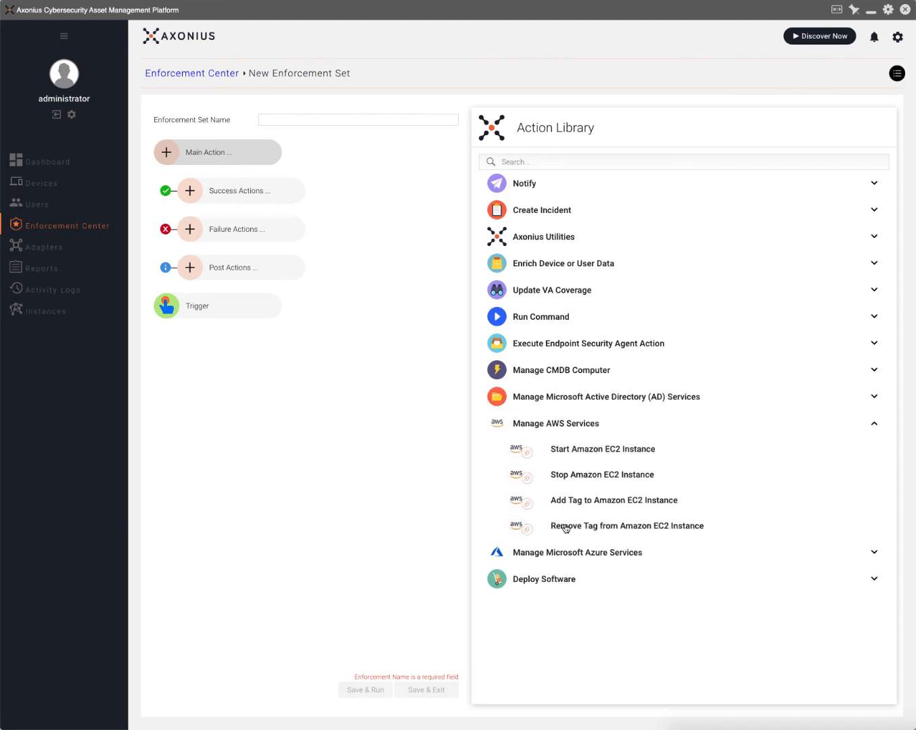
pyautogui.click(562, 553)
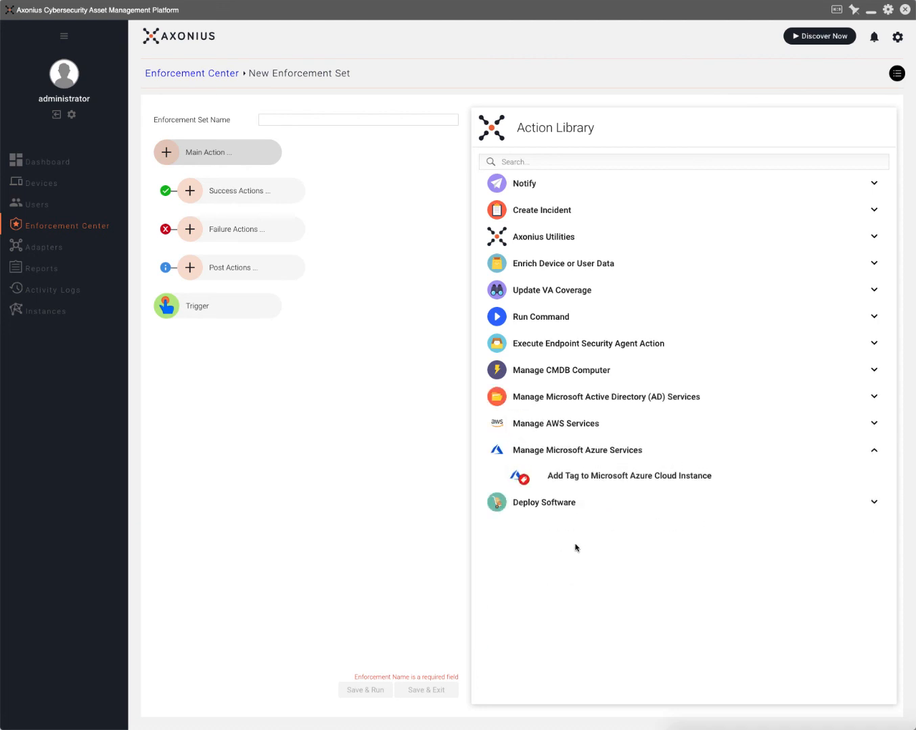
pyautogui.click(550, 504)
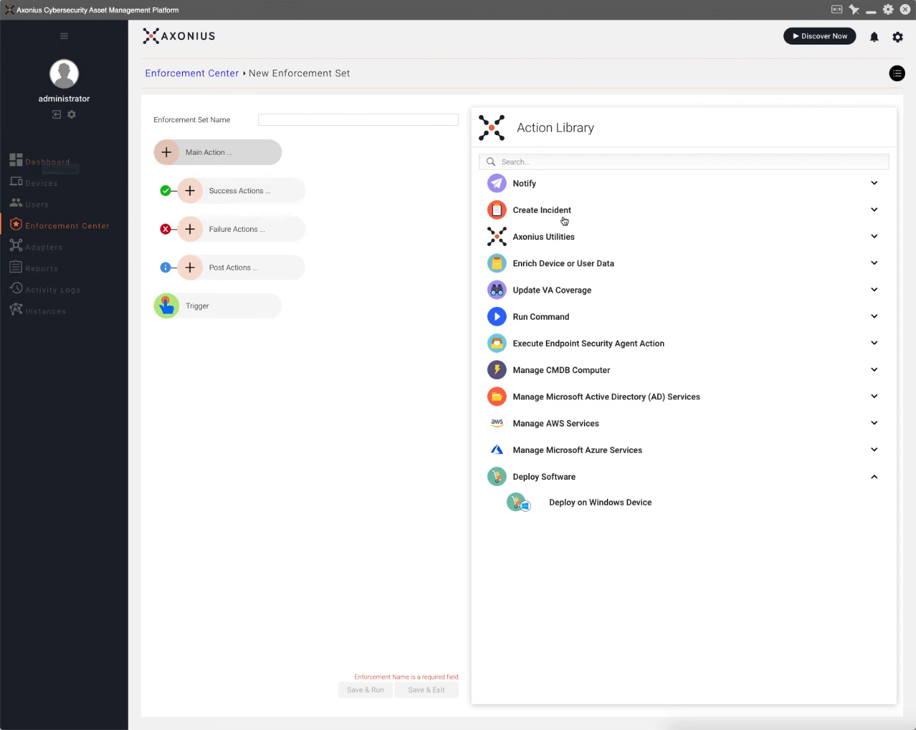
pyautogui.click(58, 186)
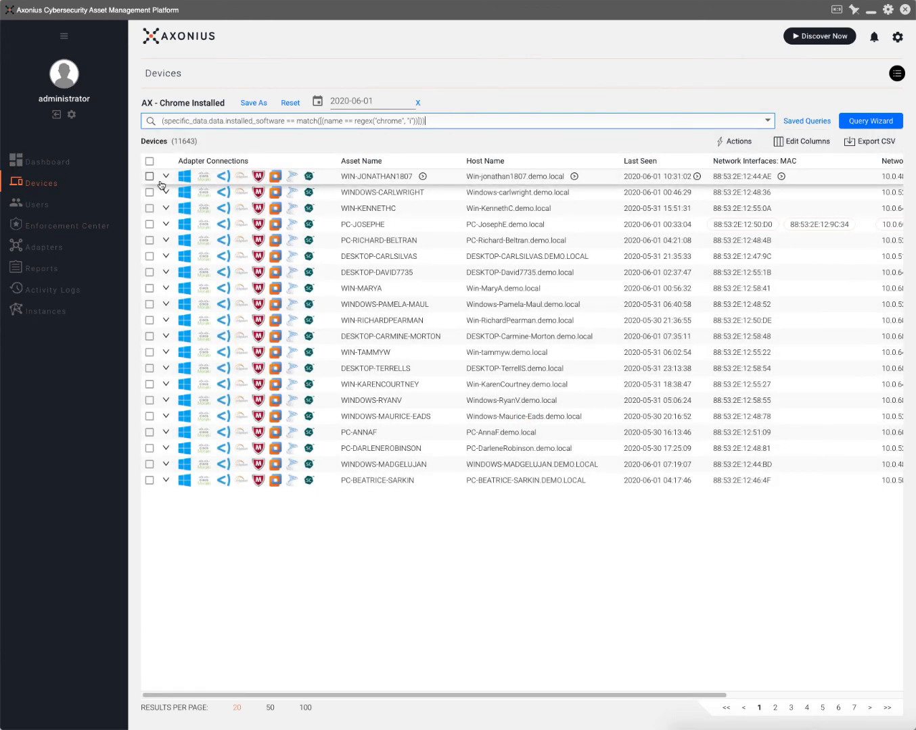
# Return to the Dashboard and scroll through its discovery, adapter and Chrome Versions charts.
pyautogui.click(60, 163)
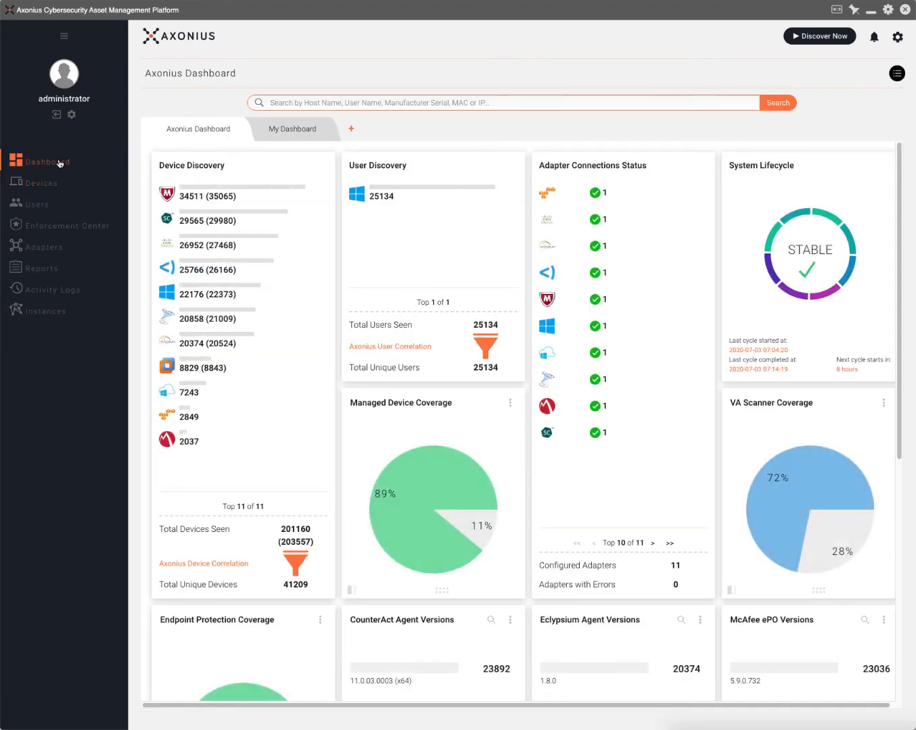
pyautogui.scroll(-3, 488, 358)
pyautogui.scroll(-4, 487, 353)
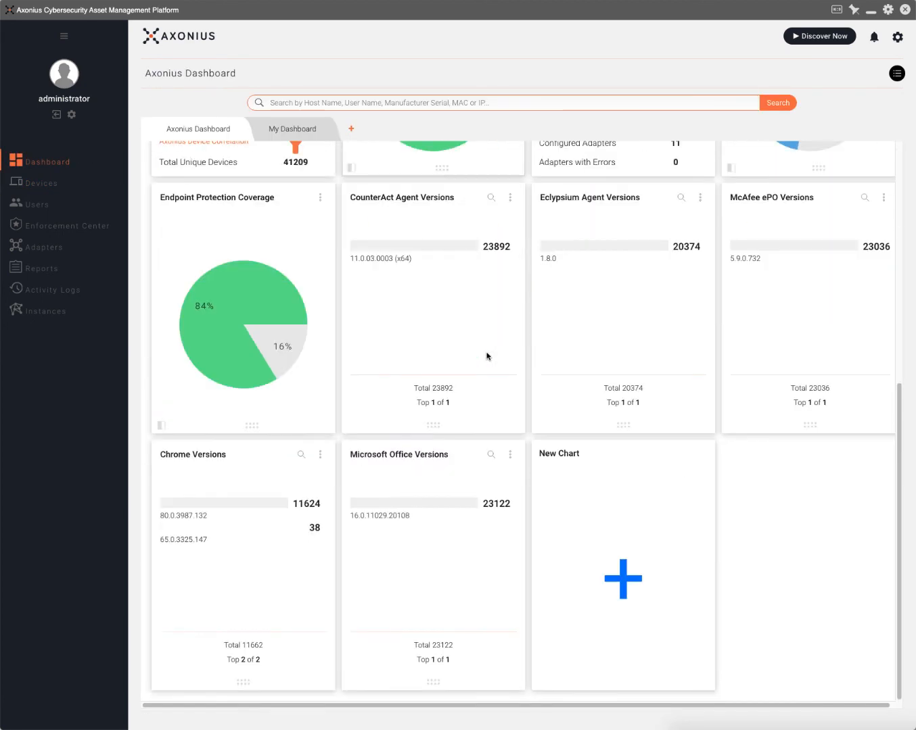
pyautogui.scroll(7, 432, 311)
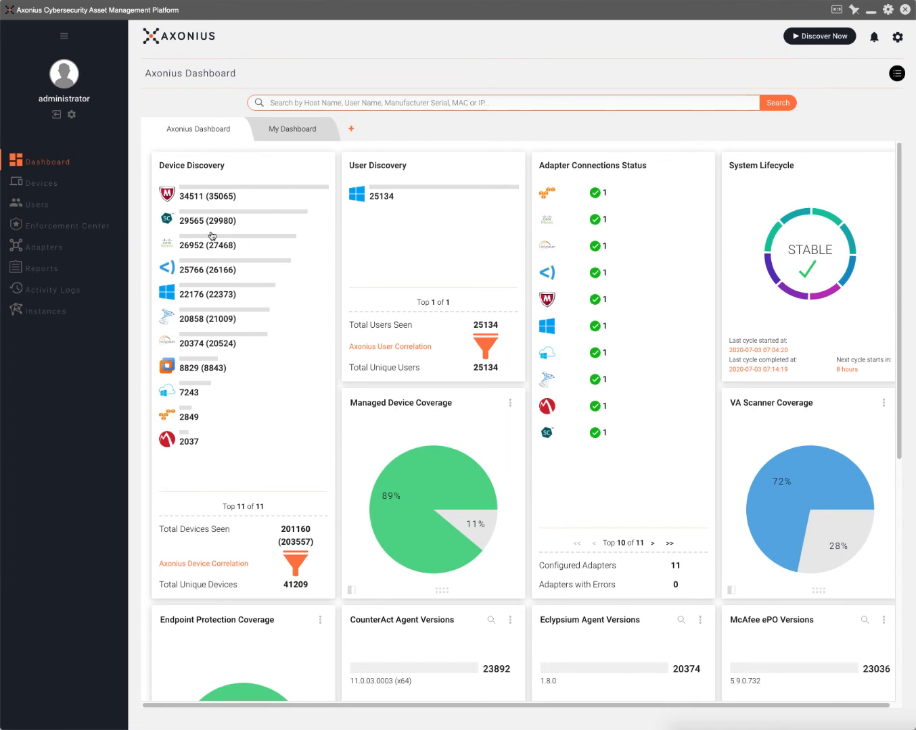